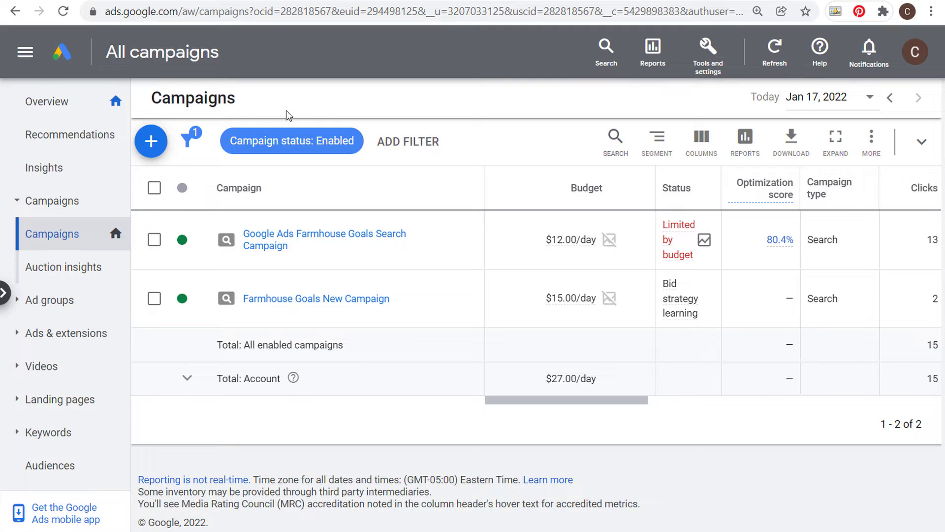
pyautogui.click(709, 55)
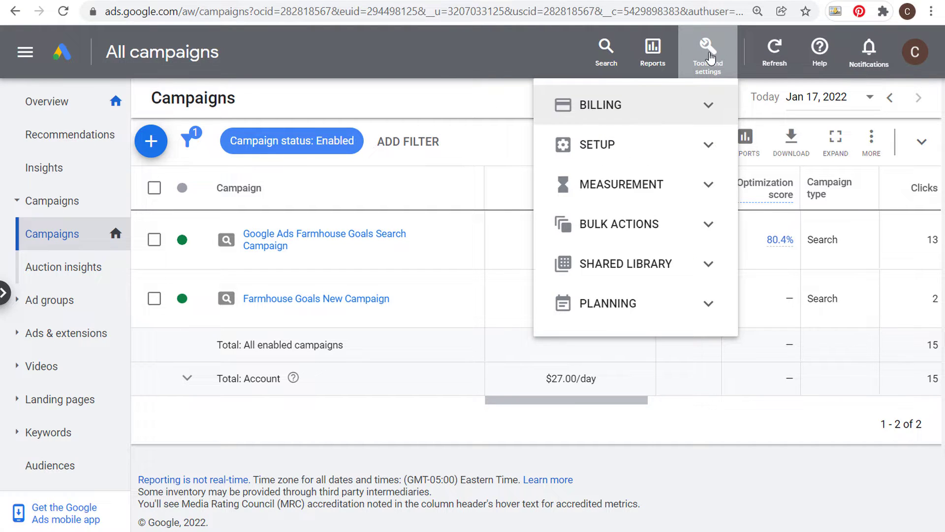
pyautogui.click(707, 307)
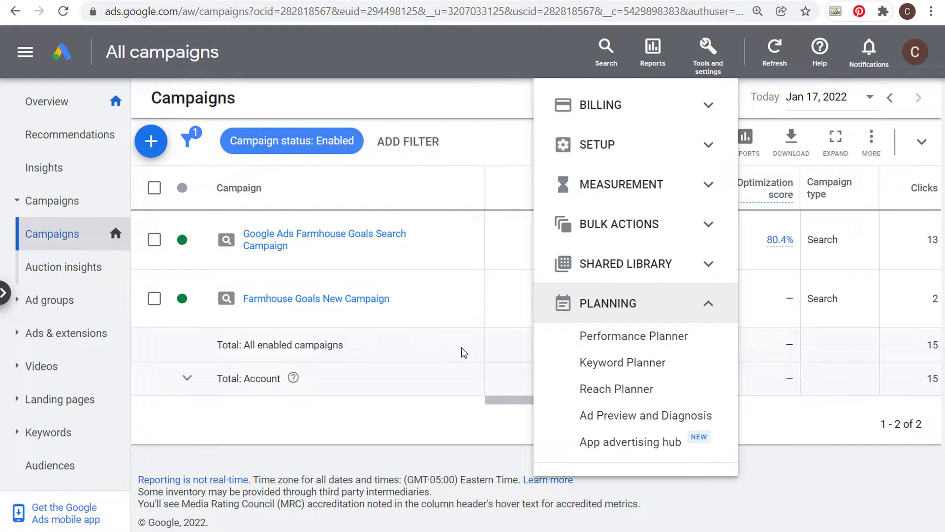
pyautogui.click(436, 348)
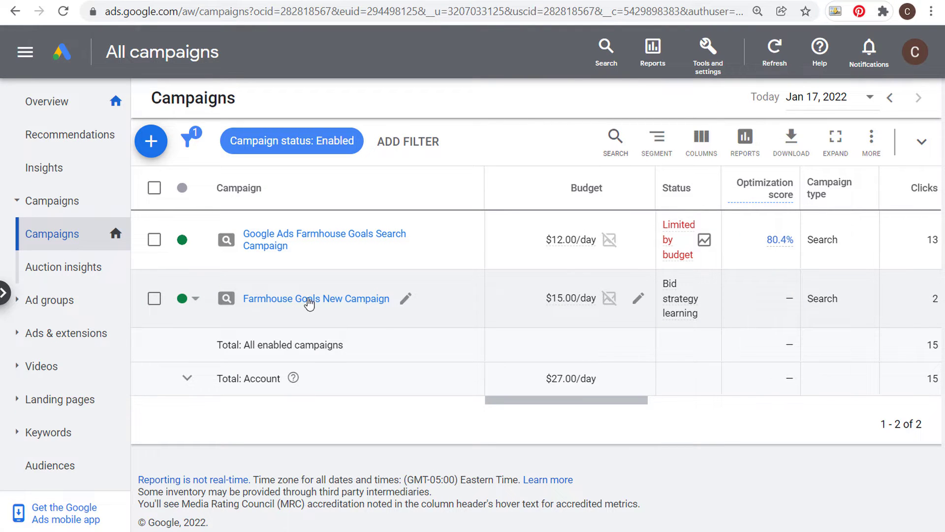
# - Pause the Farmhouse Goals New Campaign
pyautogui.click(196, 298)
pyautogui.click(229, 330)
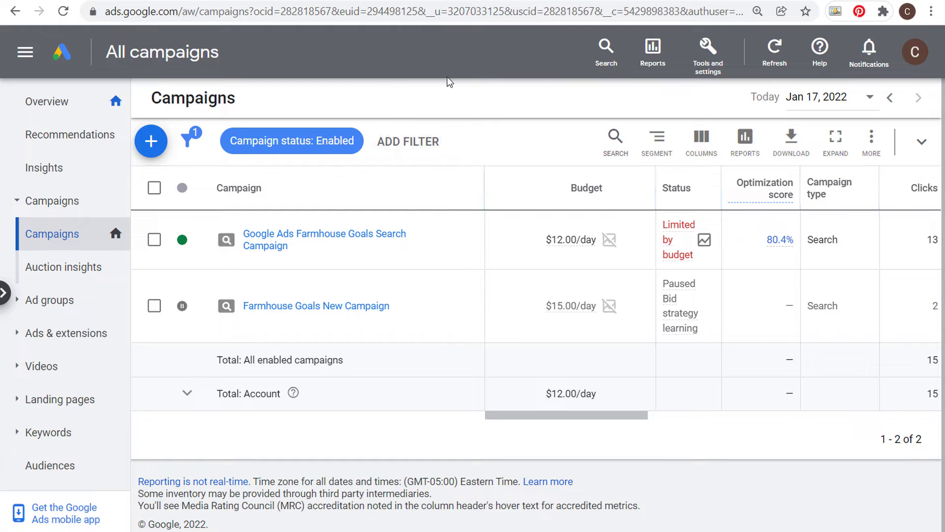
# - Open Keyword Planner, look over the existing plans, and start discovering new keywords
pyautogui.click(734, 59)
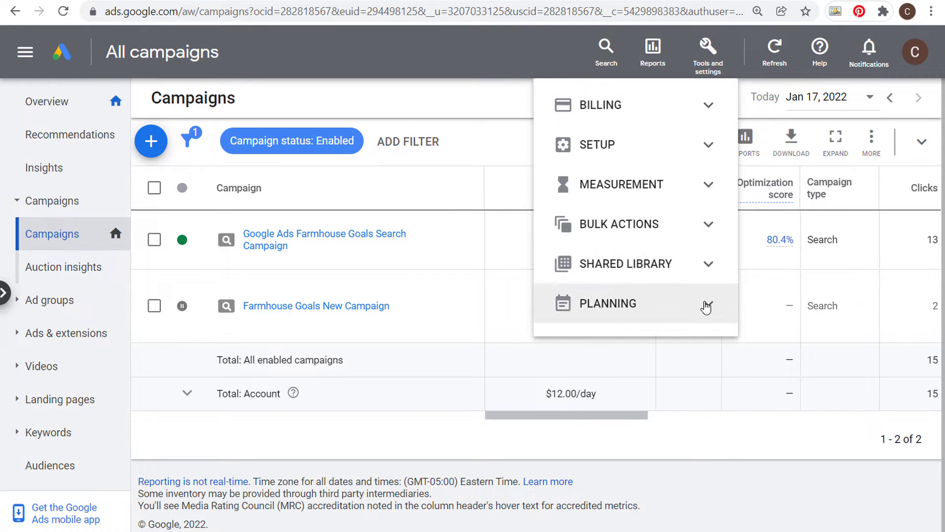
pyautogui.click(700, 315)
pyautogui.click(613, 365)
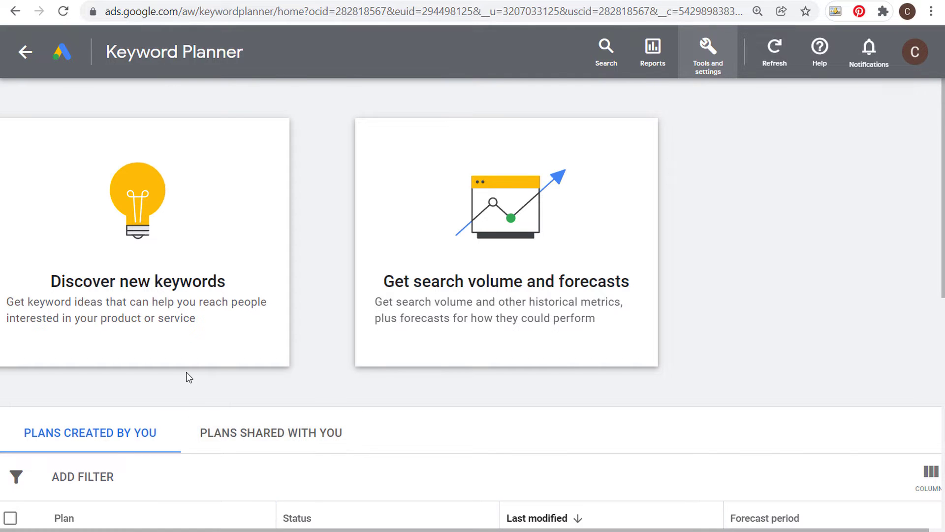
pyautogui.scroll(-4, 189, 375)
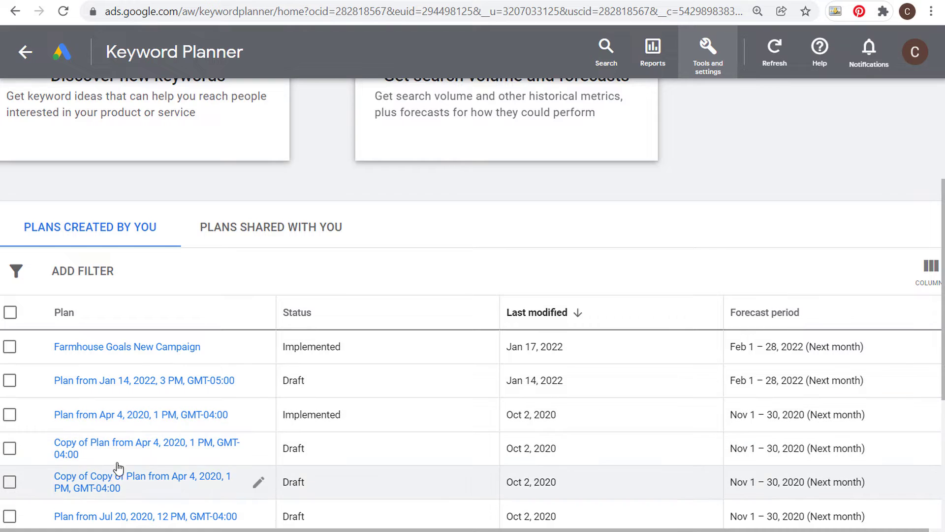
pyautogui.scroll(-2, 141, 356)
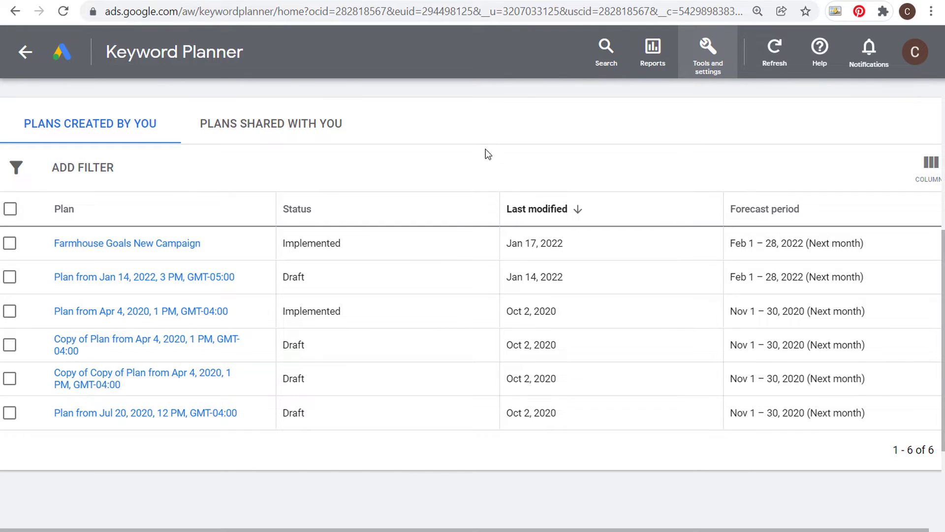
pyautogui.scroll(5, 488, 154)
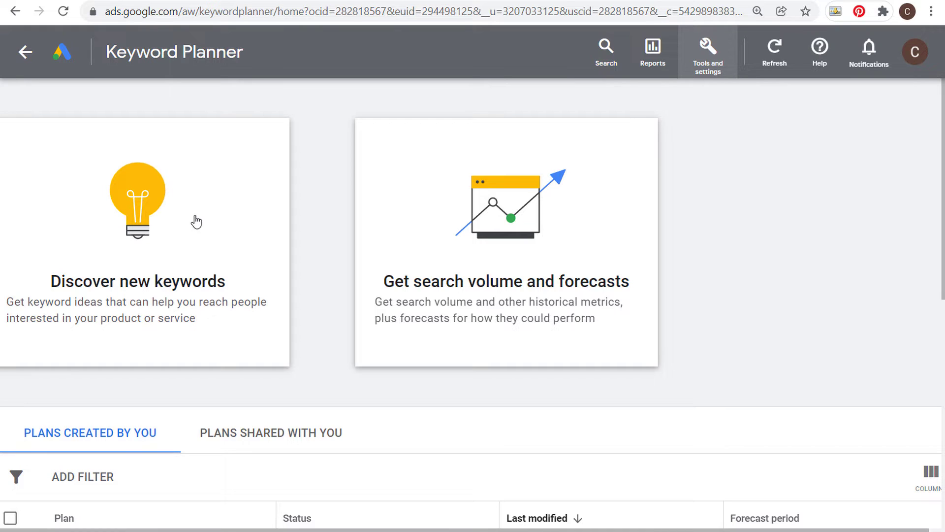
pyautogui.click(169, 229)
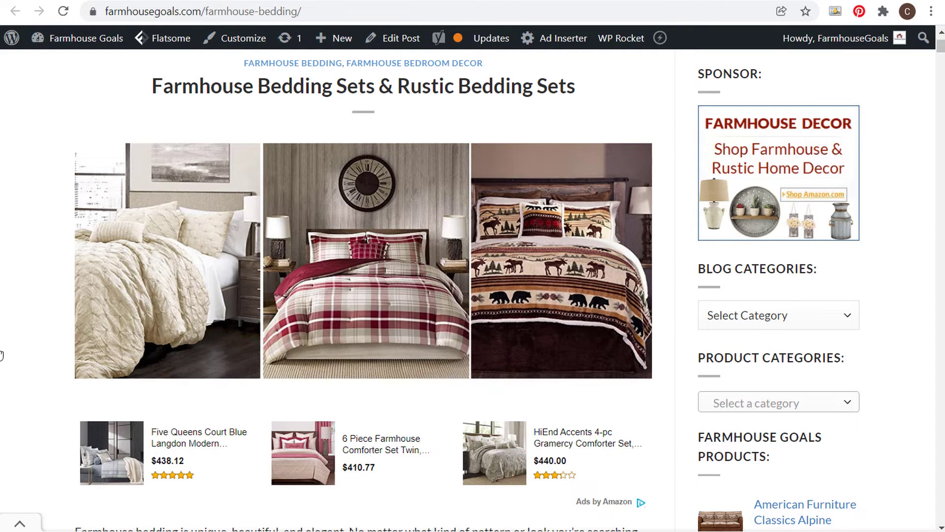
# - Look through the Farmhouse Bedding Sets article on the Farmhouse Goals website for its product categories
pyautogui.scroll(-12, 51, 236)
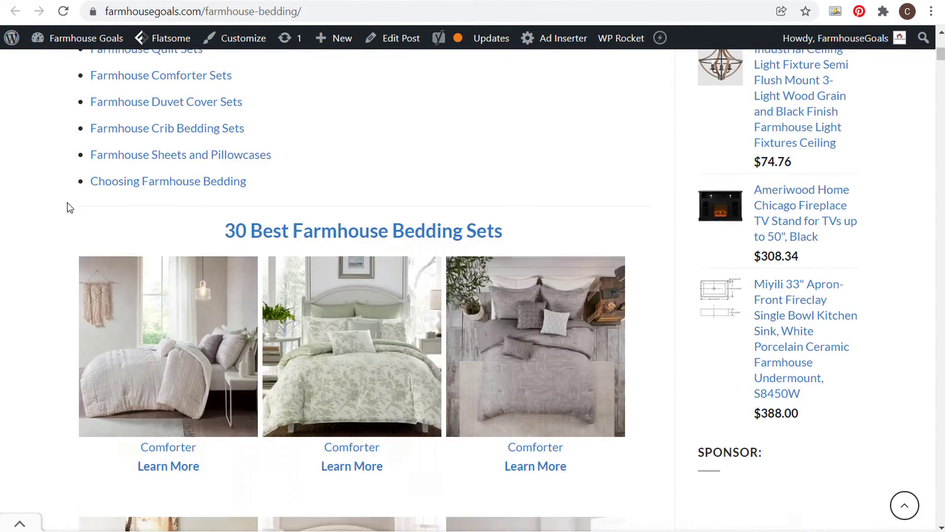
pyautogui.scroll(-3, 69, 207)
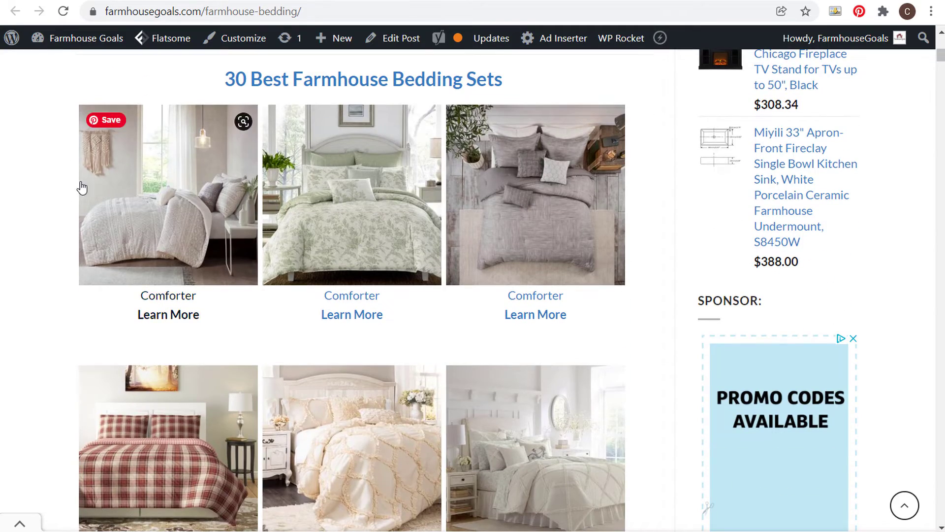
pyautogui.scroll(15, 81, 187)
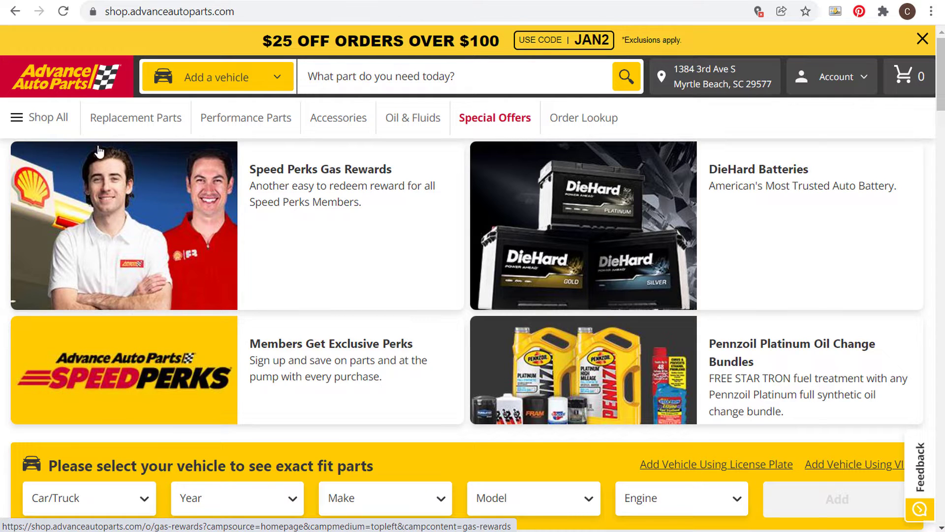
# - Browse the Advance Auto Parts shop categories and open the Oil Filters page in a new tab
pyautogui.click(29, 120)
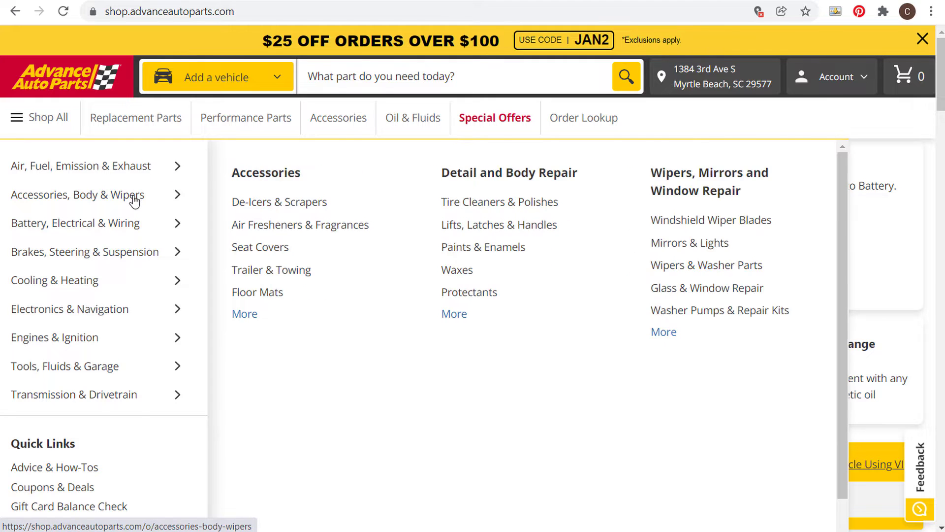
pyautogui.moveTo(94, 287)
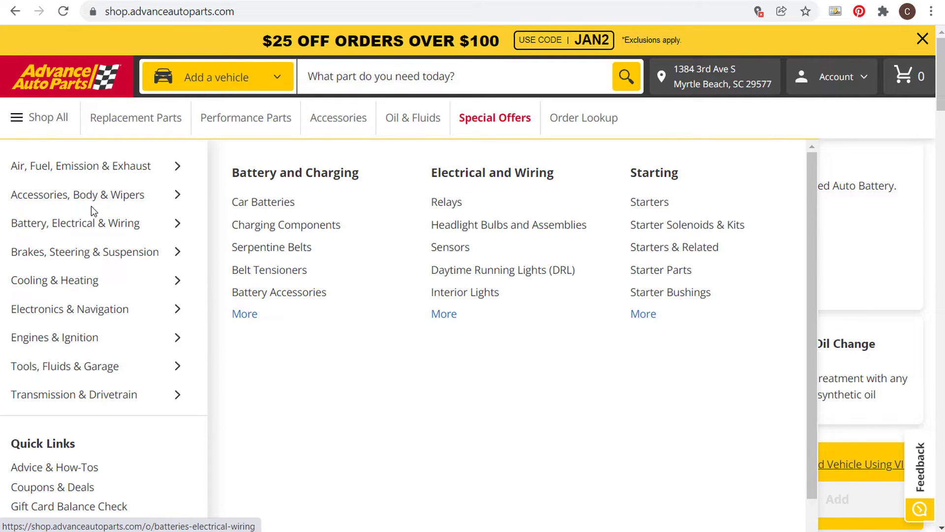
pyautogui.moveTo(95, 166)
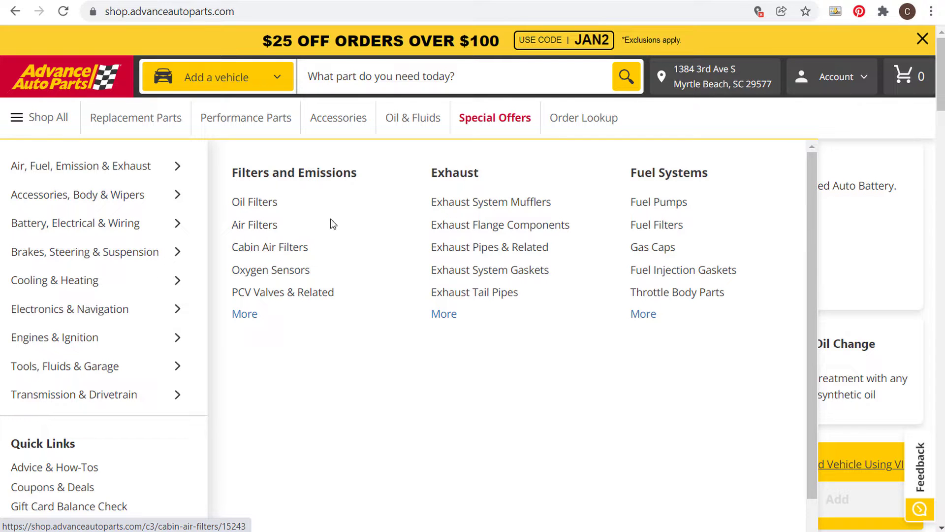
pyautogui.rightClick(260, 206)
pyautogui.click(295, 217)
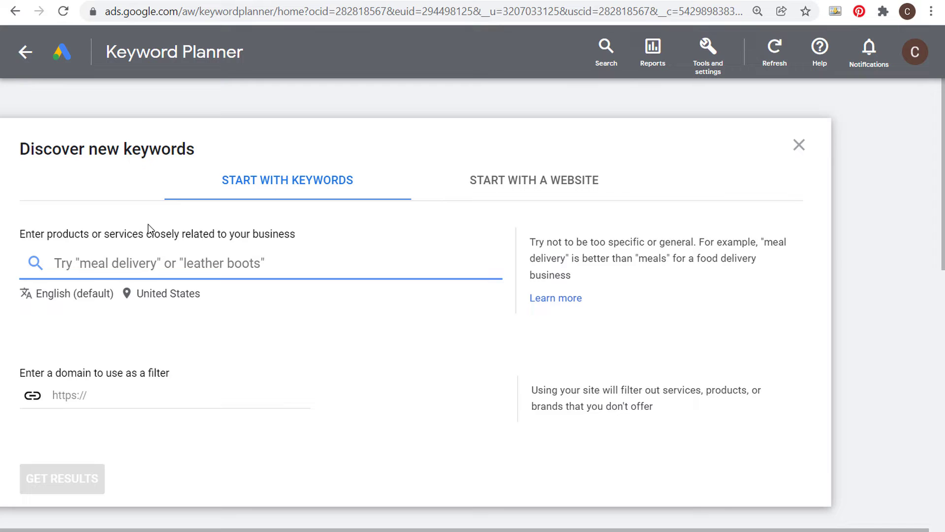
# - Enter "oil filters" and "air filters" as starting keywords in Keyword Planner
pyautogui.write('oil ')
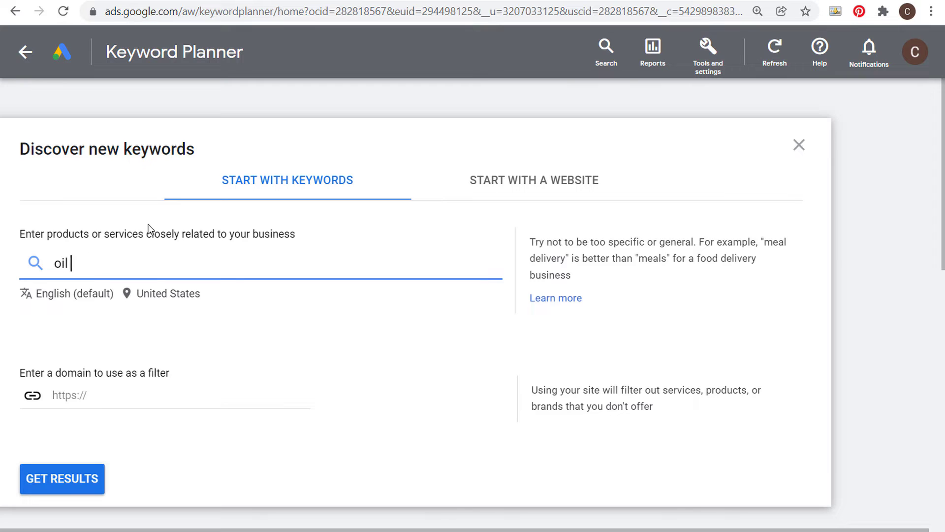
pyautogui.write('filters')
pyautogui.press('Return')
pyautogui.write('air')
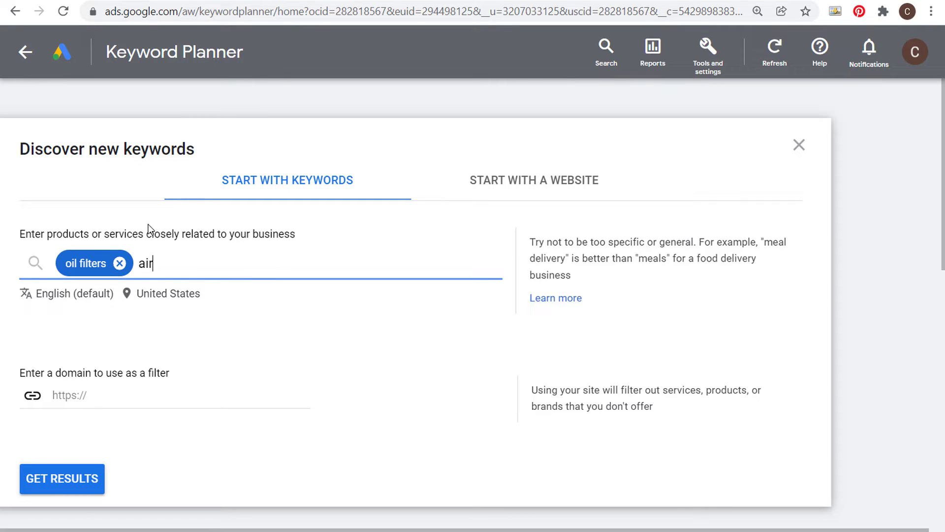
pyautogui.write(' filters')
pyautogui.press('Return')
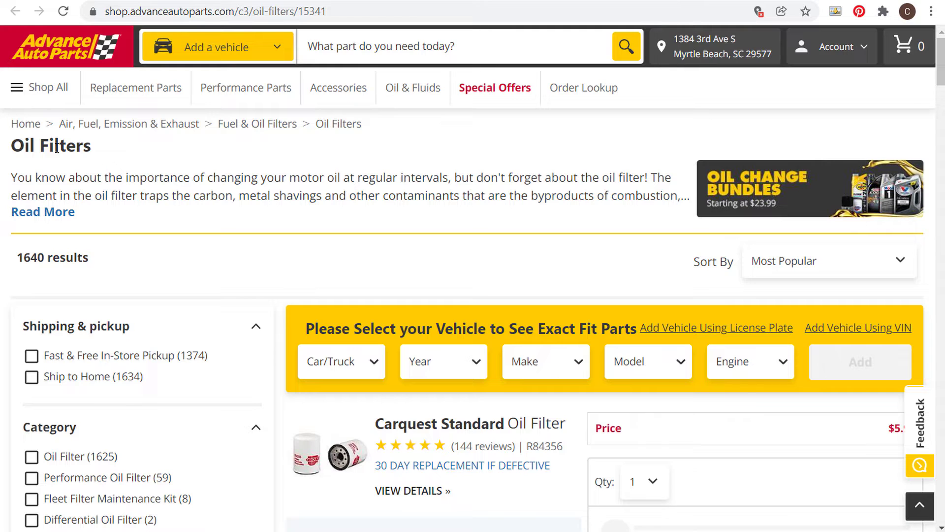
# - Look over the description and product listing on the Advance Auto Parts Oil Filters page
pyautogui.moveTo(48, 181); pyautogui.dragTo(392, 173)
pyautogui.click(417, 169)
pyautogui.scroll(-3, 283, 186)
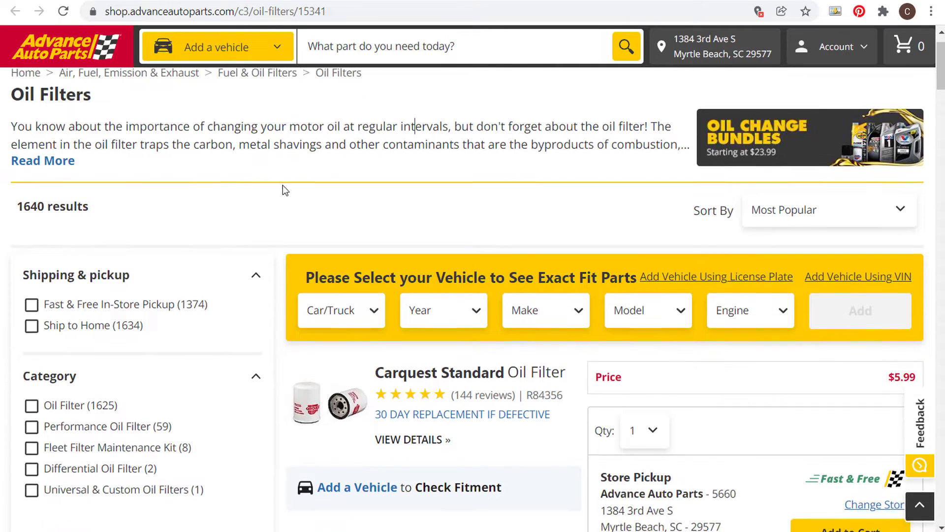
pyautogui.scroll(3, 362, 156)
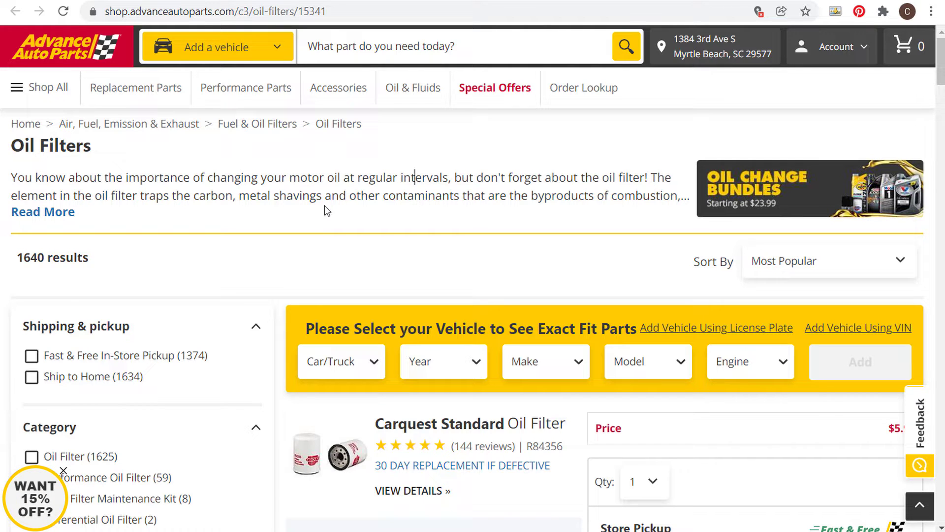
# - Return to Keyword Planner and remove the oil filters and air filters keywords
pyautogui.click(140, 0)
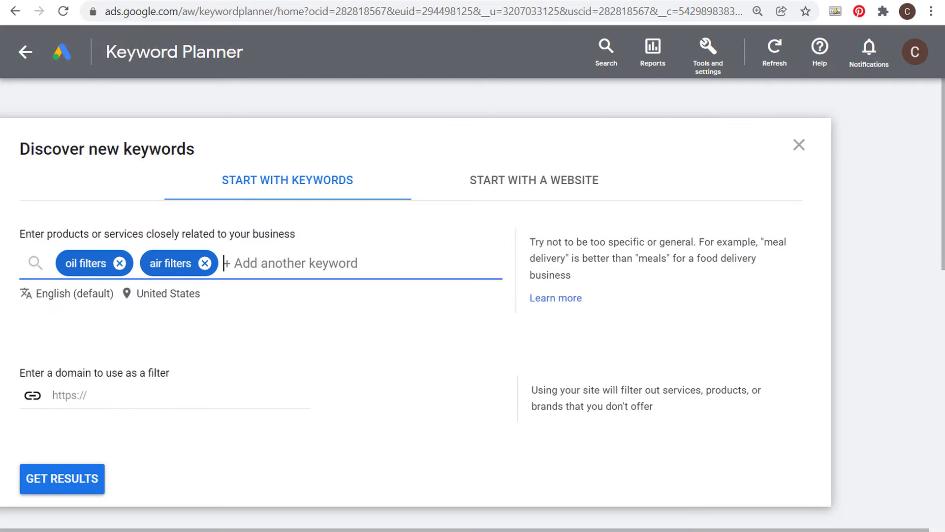
pyautogui.click(119, 263)
pyautogui.click(119, 263)
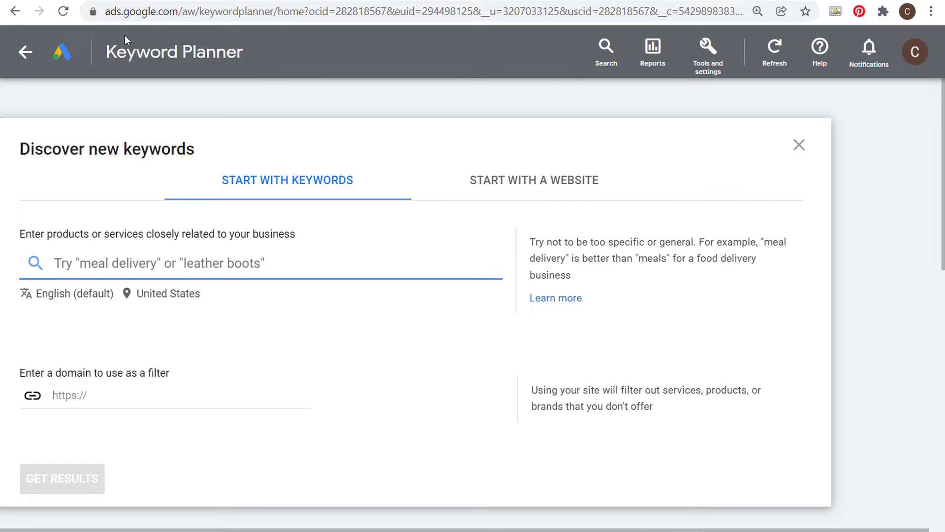
# - Using the WordPress post list, add keywords farmhouse bedding, farmhouse throw blankets, farmhouse duvet covers, farmhouse quilts, farmhouse comforters, farmhouse sheets and farmhouse crib bedding
pyautogui.click(158, 1)
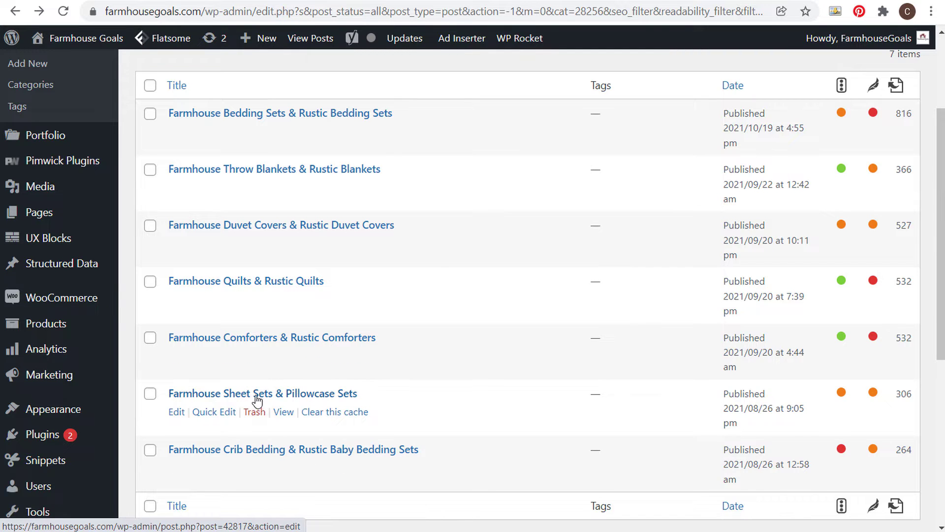
pyautogui.click(108, 1)
pyautogui.write('farmhouse bedding, farmhouse throw blankets, farmhouse duvet covers, farmhouse quilts, farmhouse comforters, farmhouse sheets')
pyautogui.write('fa')
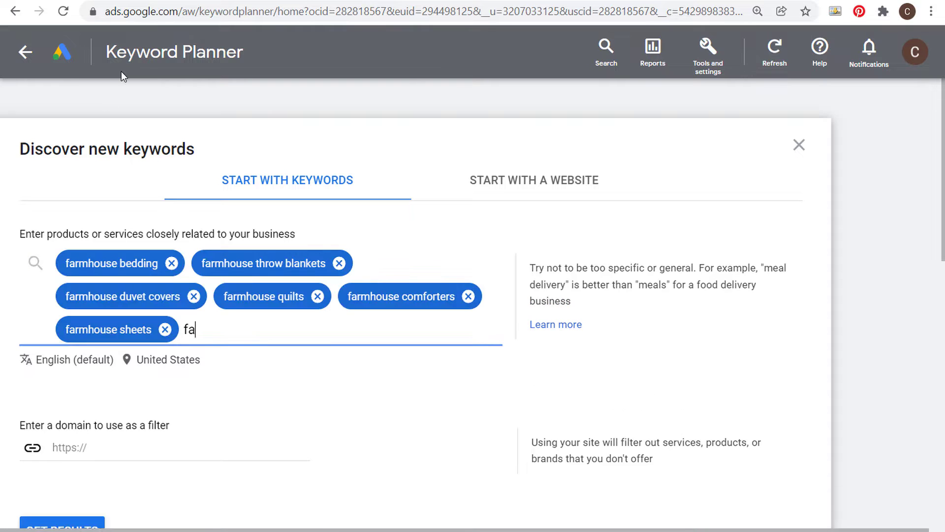
pyautogui.write('rmhouse crib be')
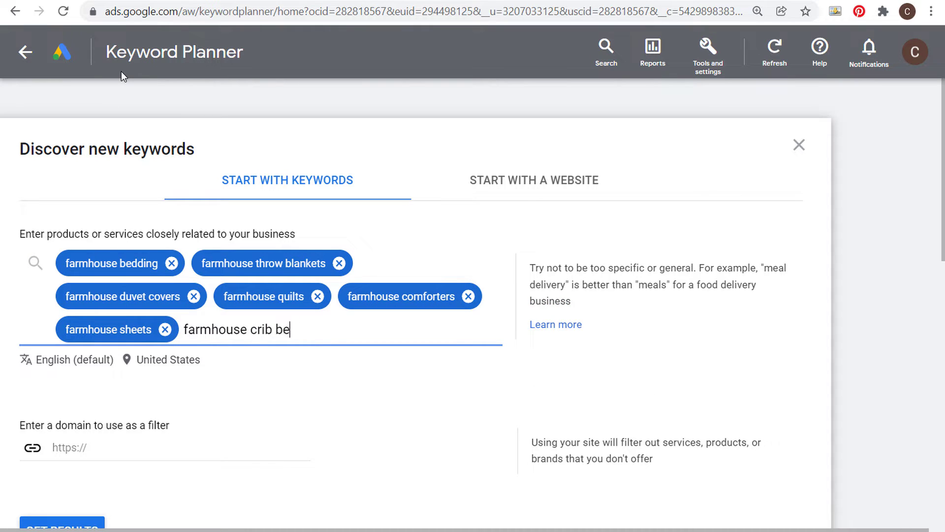
pyautogui.write('dding')
pyautogui.press('Return')
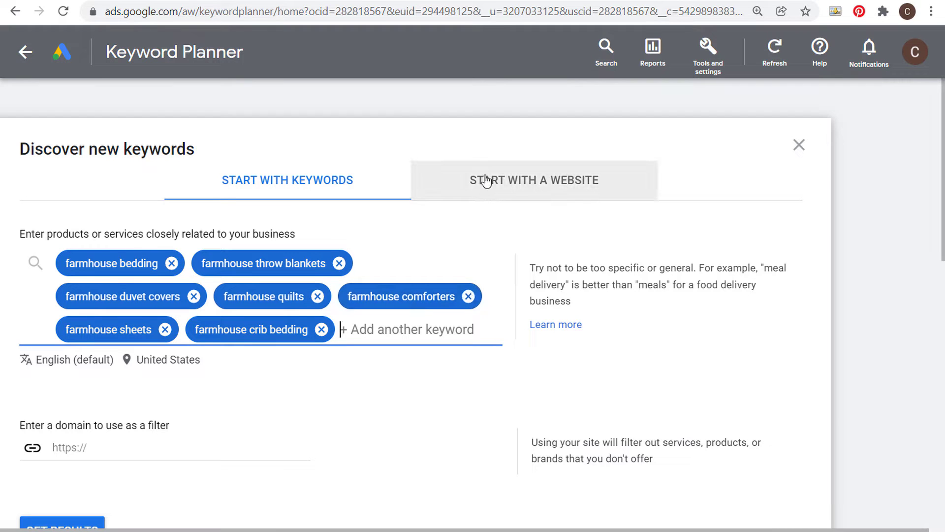
# - Check the option to start with a website, then return to the entered keywords and get their results
pyautogui.click(537, 184)
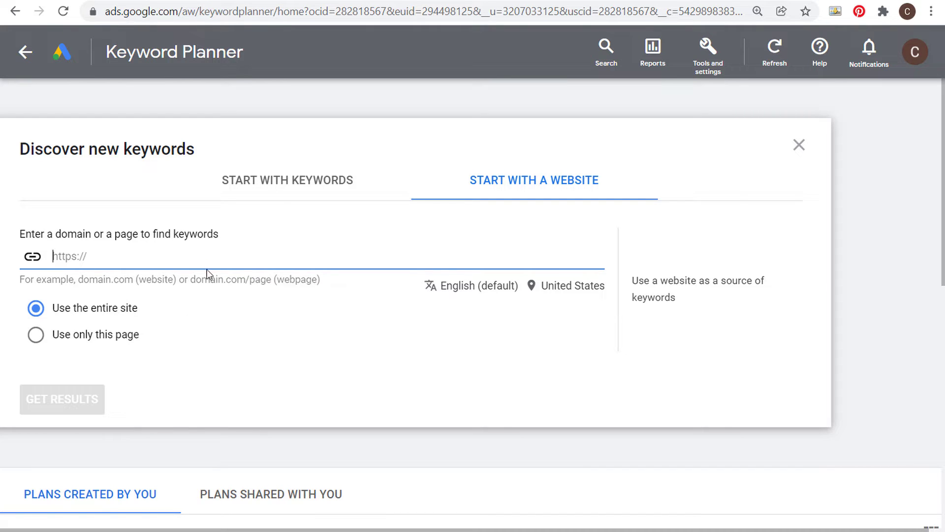
pyautogui.click(323, 184)
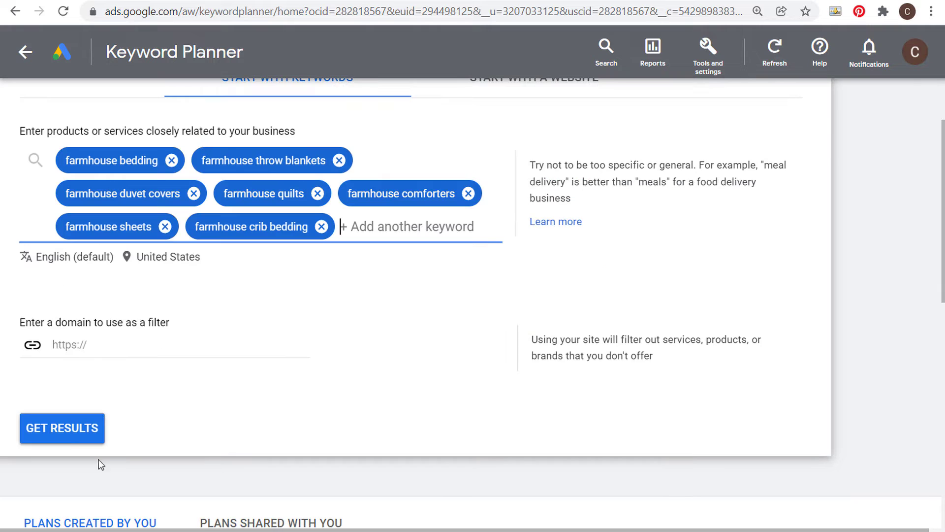
pyautogui.click(63, 430)
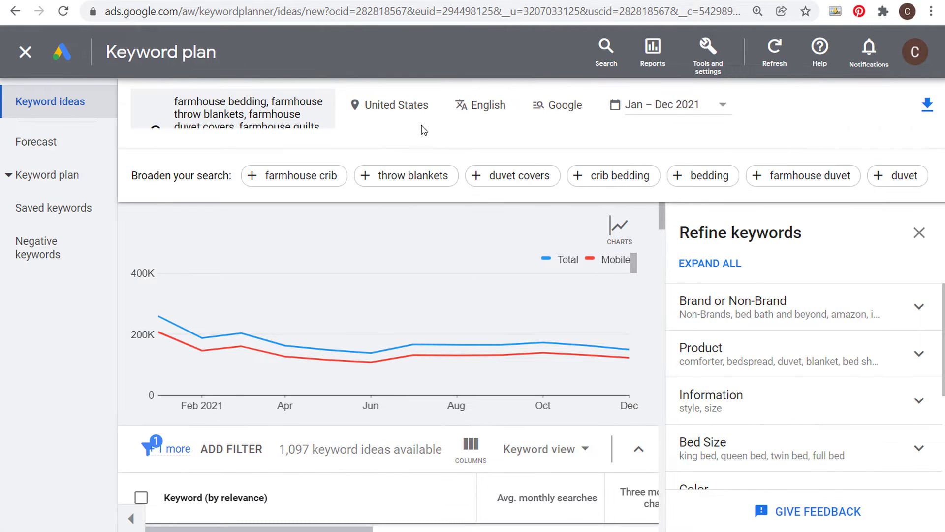
# - Examine the average monthly searches for the provided farmhouse keywords
pyautogui.scroll(-6, 522, 318)
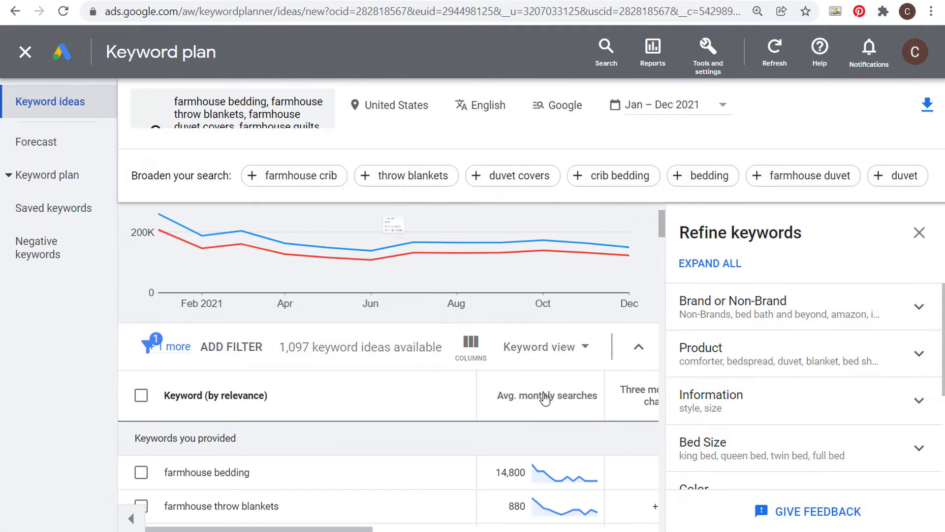
pyautogui.scroll(2, 517, 345)
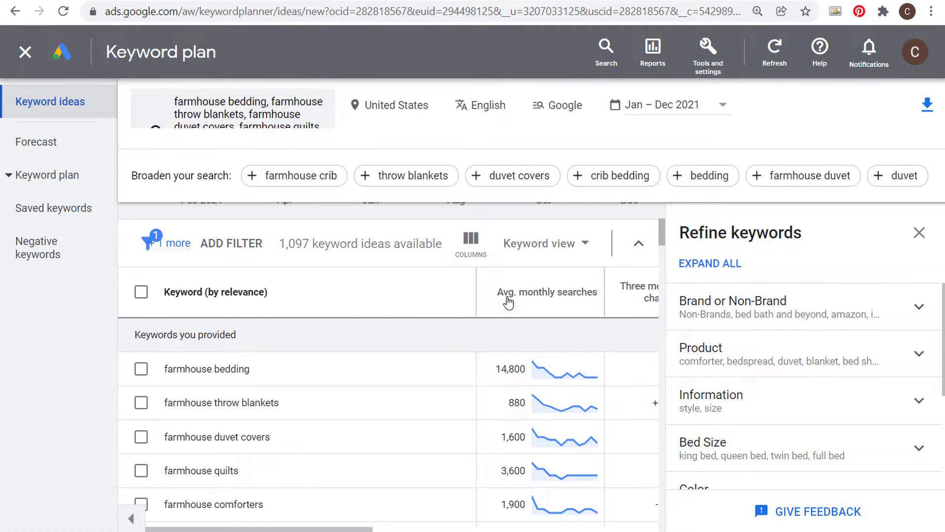
pyautogui.scroll(-2, 507, 399)
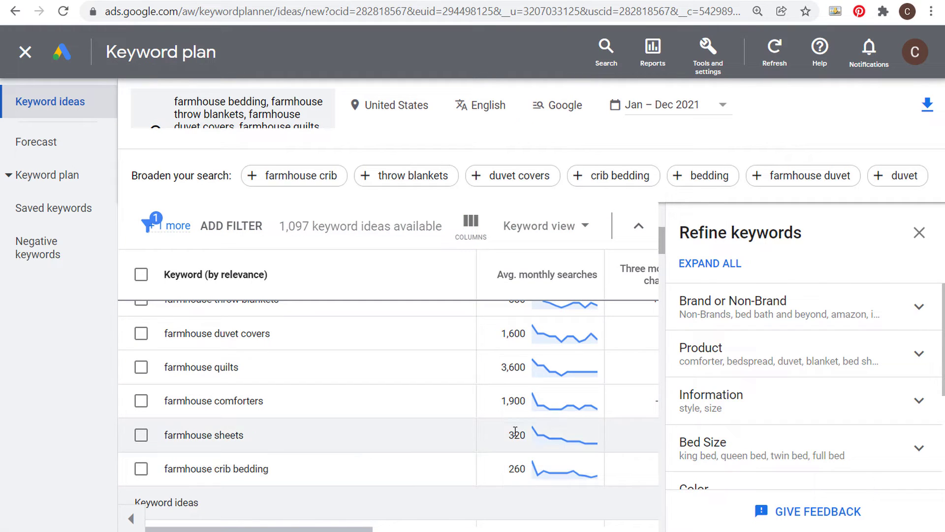
pyautogui.scroll(2, 509, 346)
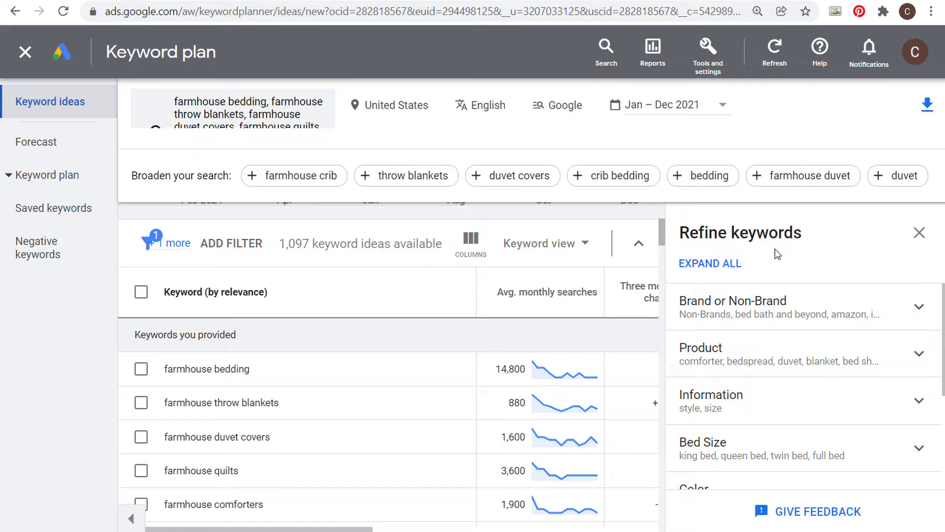
# - Dismiss the keyword refinement options and examine the competition and top-of-page bid ranges for the provided farmhouse keywords
pyautogui.click(919, 232)
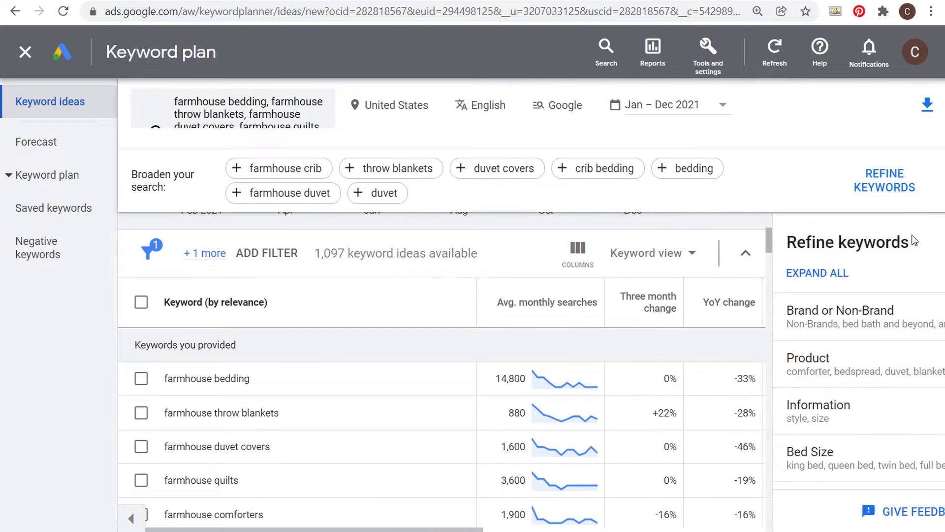
pyautogui.moveTo(338, 530); pyautogui.dragTo(570, 531)
pyautogui.moveTo(737, 315)
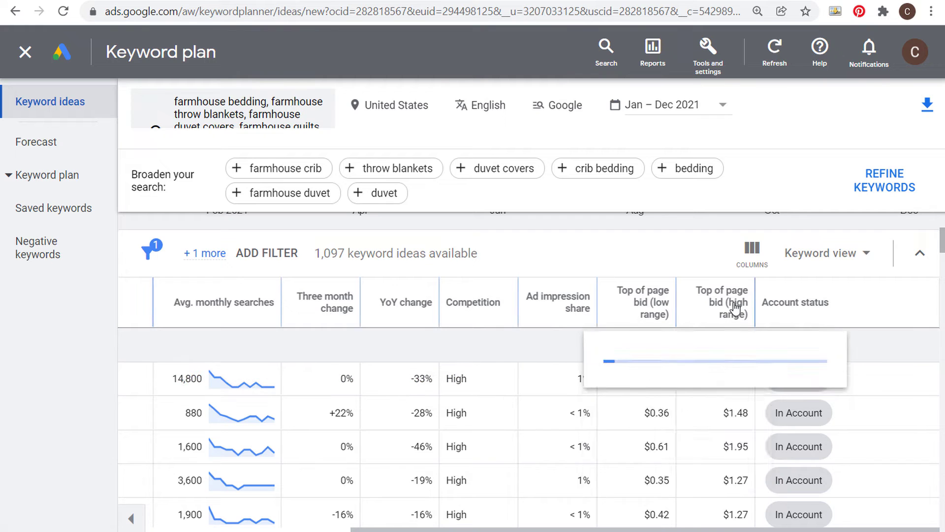
pyautogui.moveTo(634, 309)
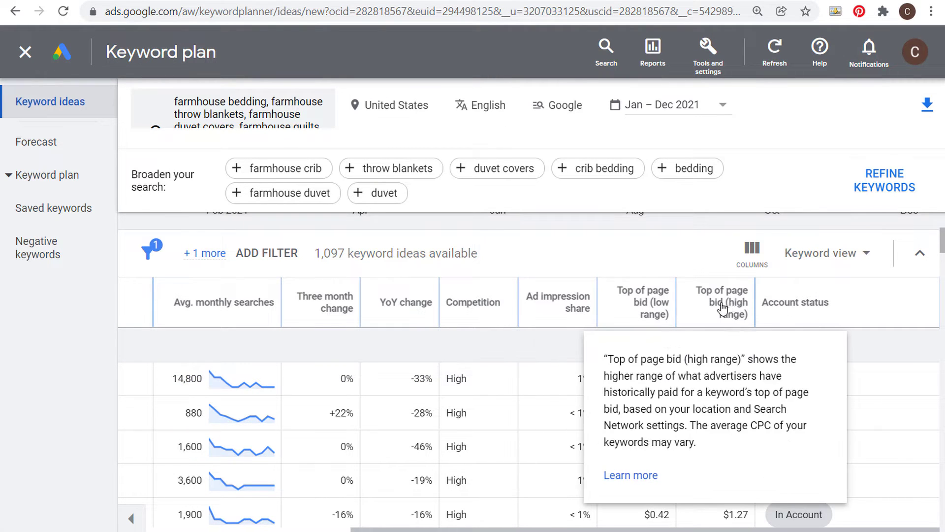
pyautogui.scroll(-2, 611, 384)
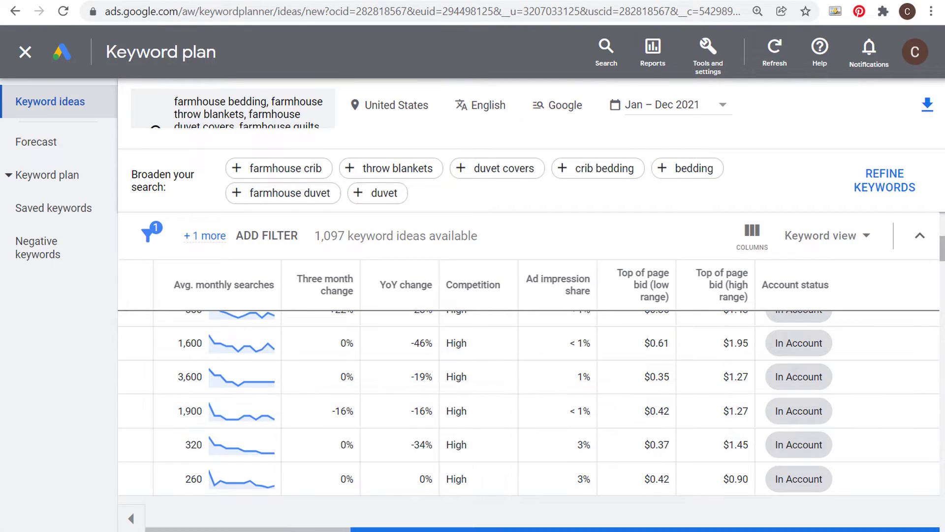
pyautogui.moveTo(590, 529); pyautogui.dragTo(367, 530)
pyautogui.scroll(2, 363, 435)
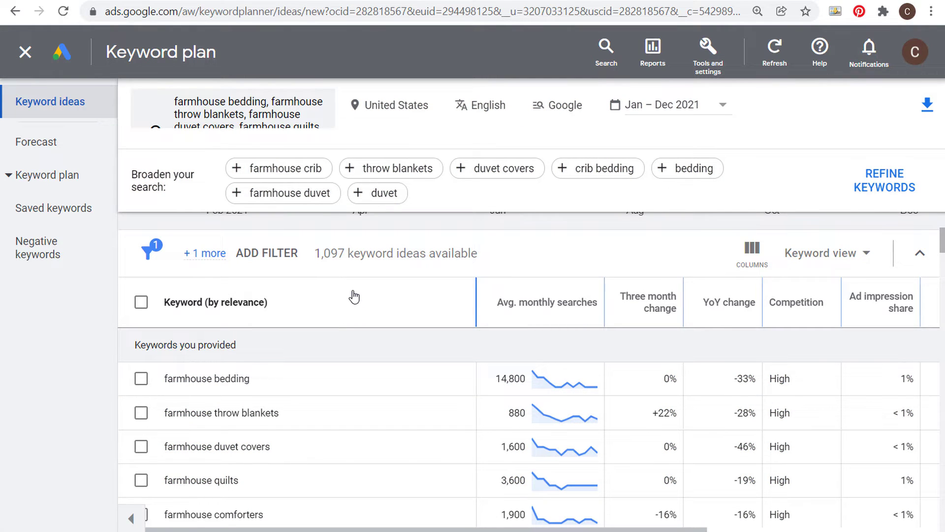
# - Select the farmhouse bedding keyword and check the existing campaigns available as its destination, leaving the destination as the plan
pyautogui.click(139, 383)
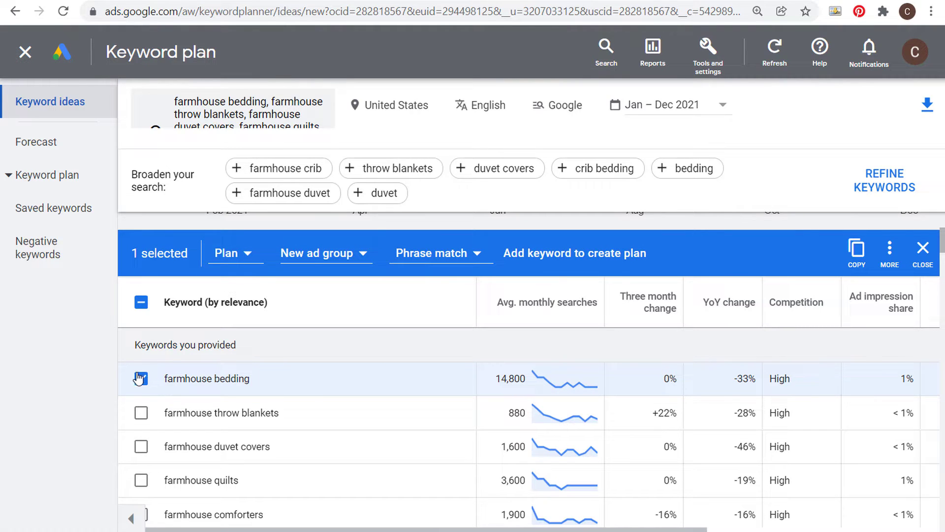
pyautogui.click(237, 255)
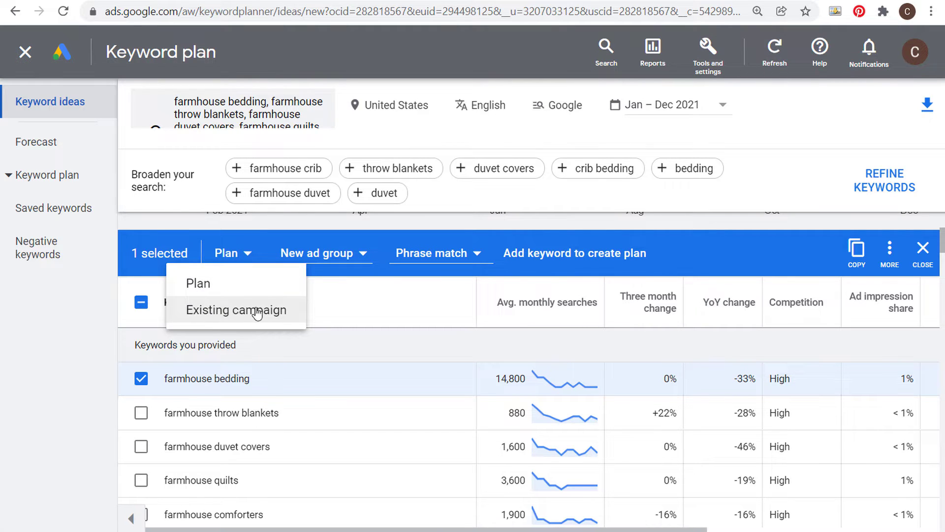
pyautogui.click(274, 311)
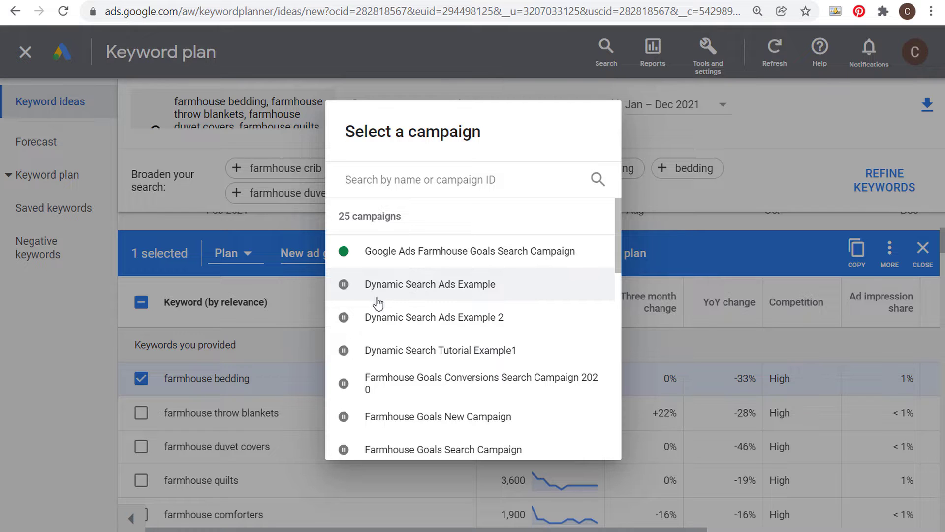
pyautogui.click(290, 299)
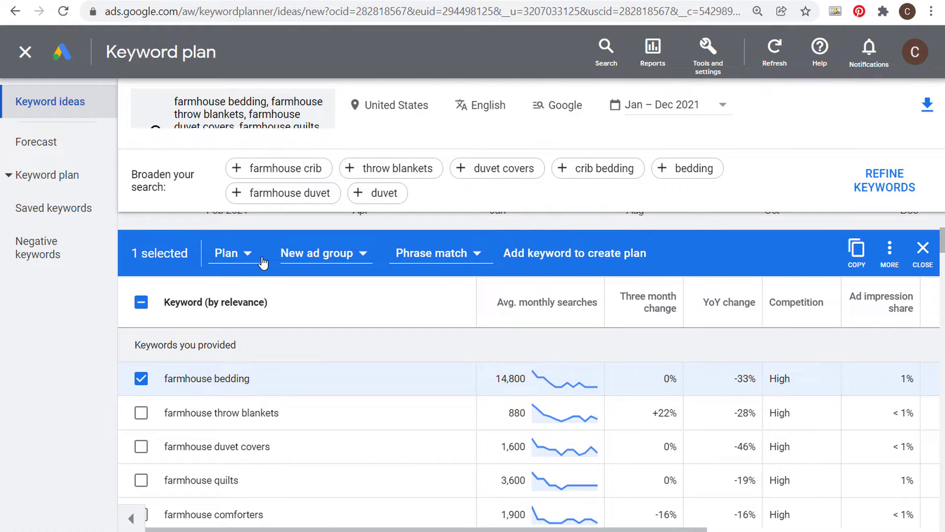
# - Open the naming of a new ad group and view the farmhouse throw blankets page and the Advance Auto Parts shop categories
pyautogui.click(316, 253)
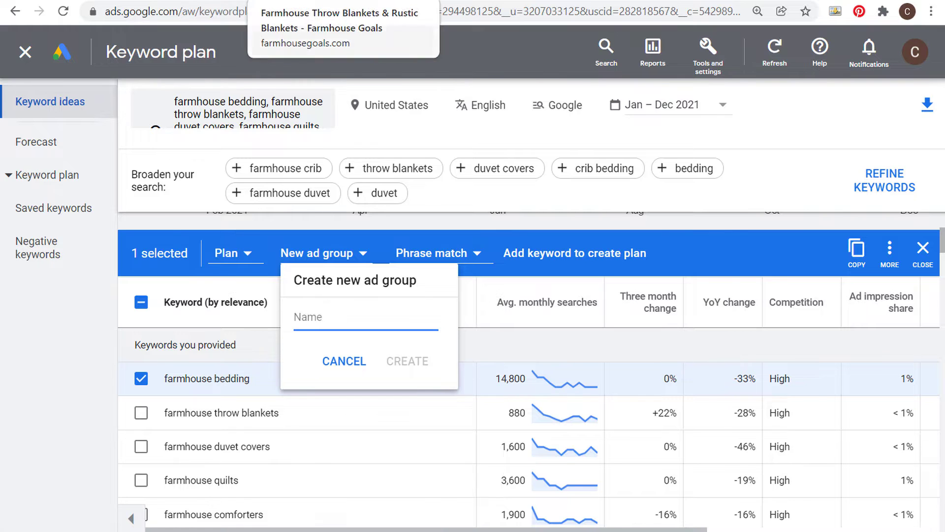
pyautogui.click(277, 0)
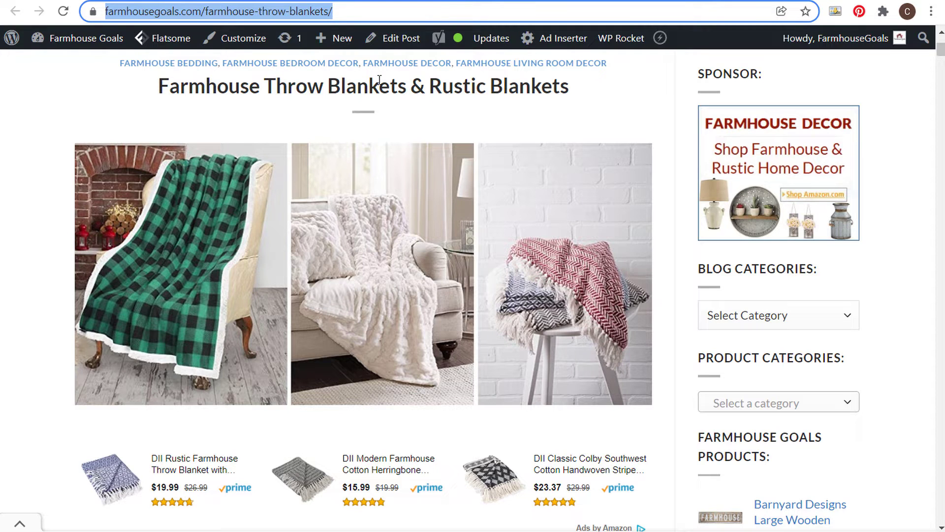
pyautogui.click(670, 2)
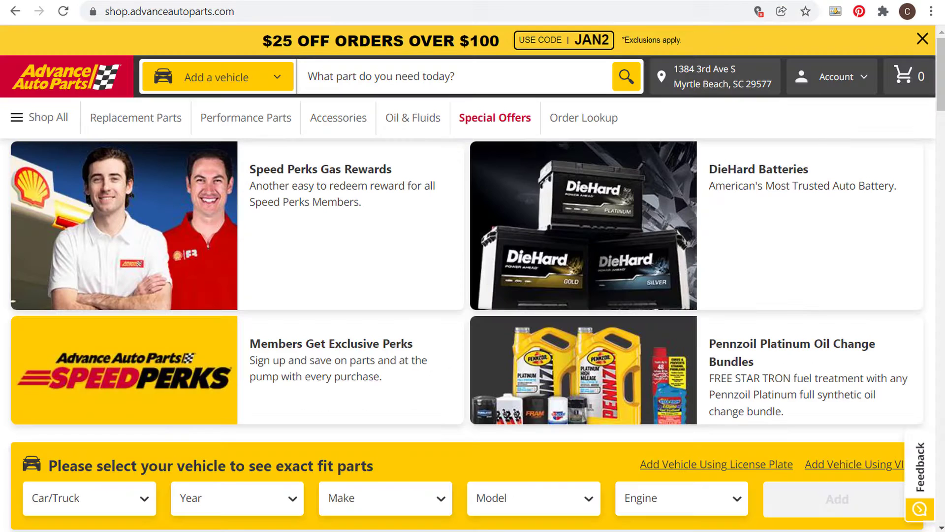
pyautogui.click(40, 119)
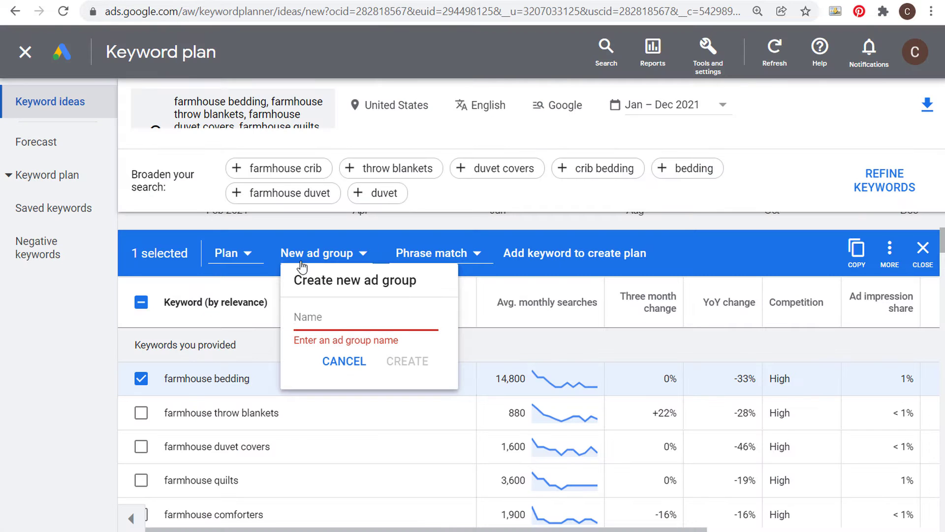
# - Create an ad group named Farmhouse Bedding and add the farmhouse bedding keyword to it as phrase match
pyautogui.write('Farmhous')
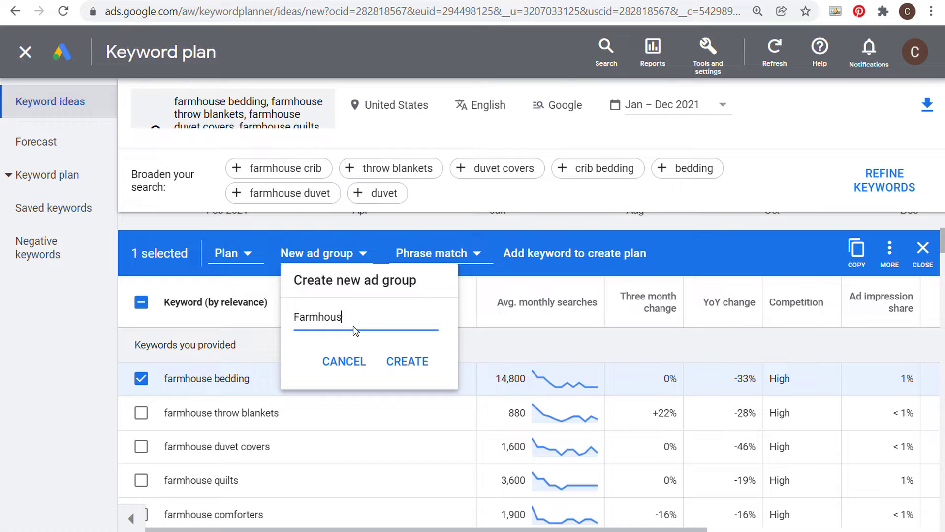
pyautogui.write('e Bedding')
pyautogui.click(403, 368)
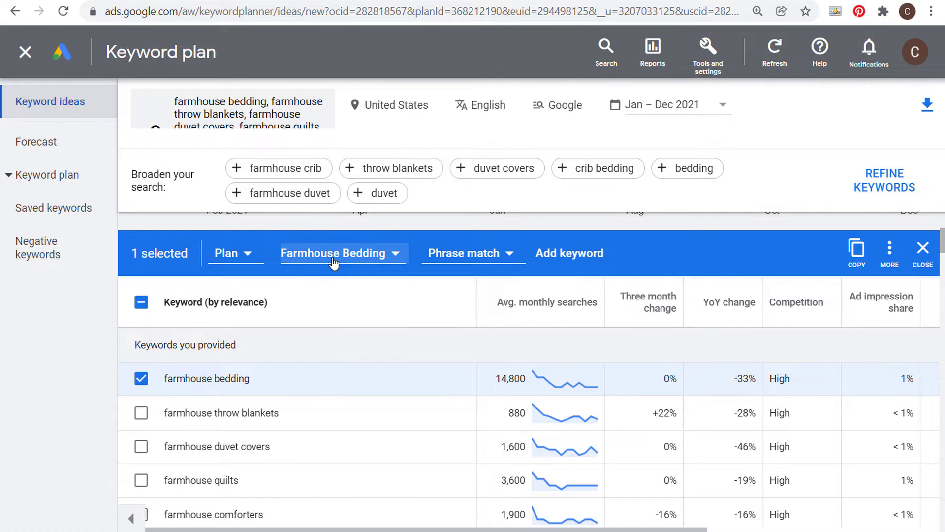
pyautogui.click(481, 255)
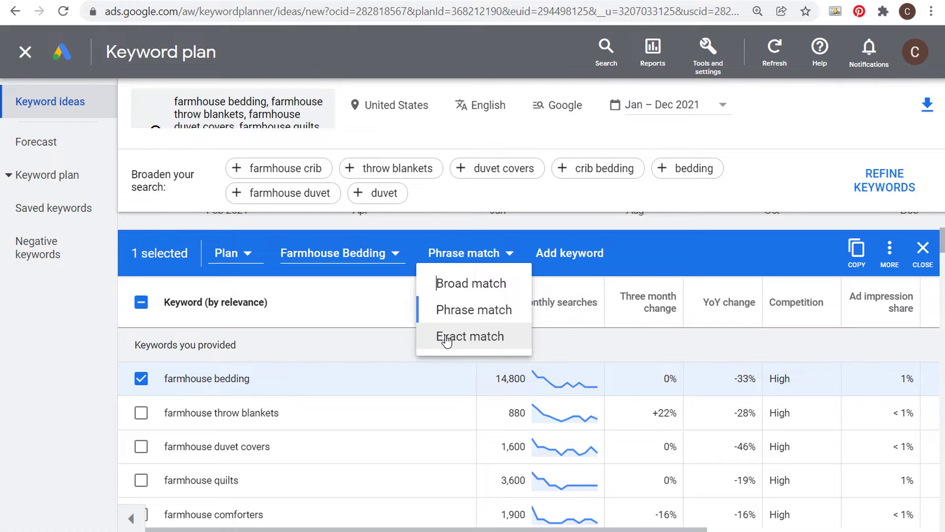
pyautogui.click(452, 319)
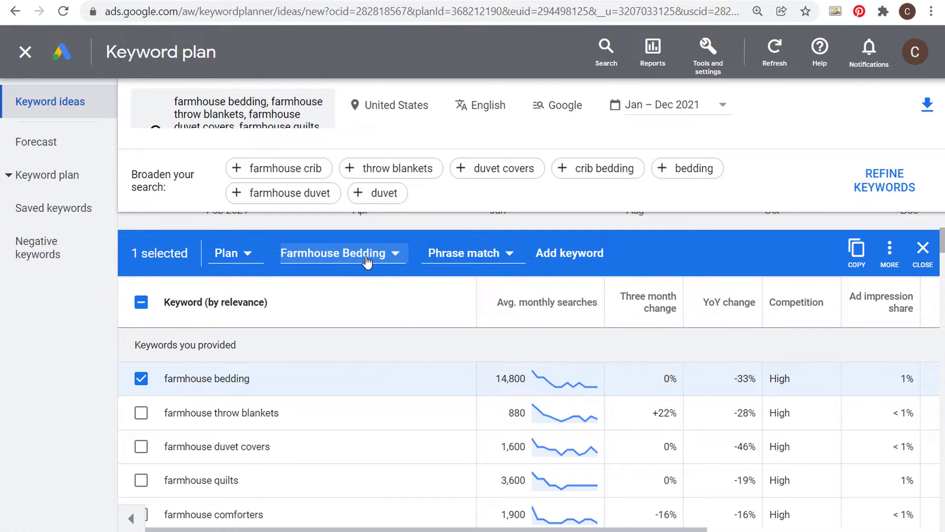
pyautogui.click(584, 260)
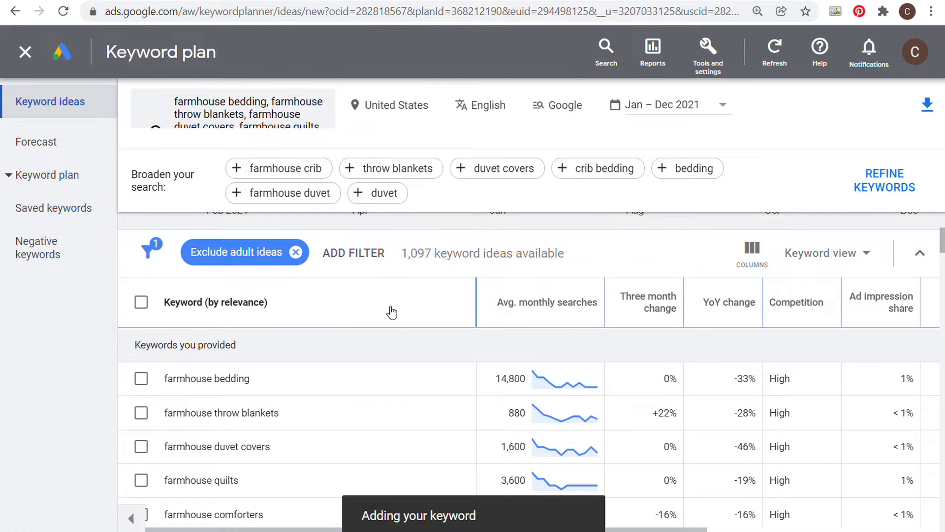
# - Add the farmhouse throw blankets keyword as phrase match to a new ad group named Farmhouse Throw Blankets
pyautogui.click(141, 414)
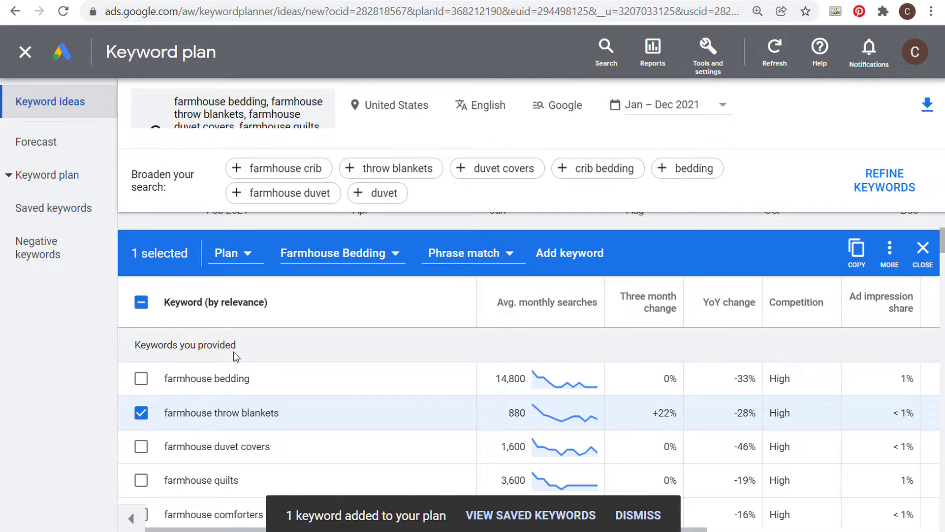
pyautogui.click(358, 260)
pyautogui.click(333, 329)
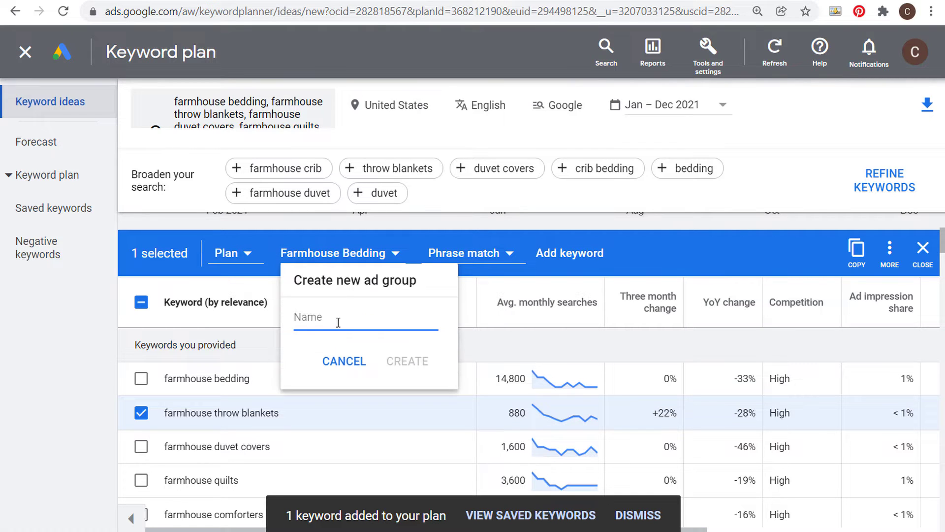
pyautogui.write('Farmhouse ')
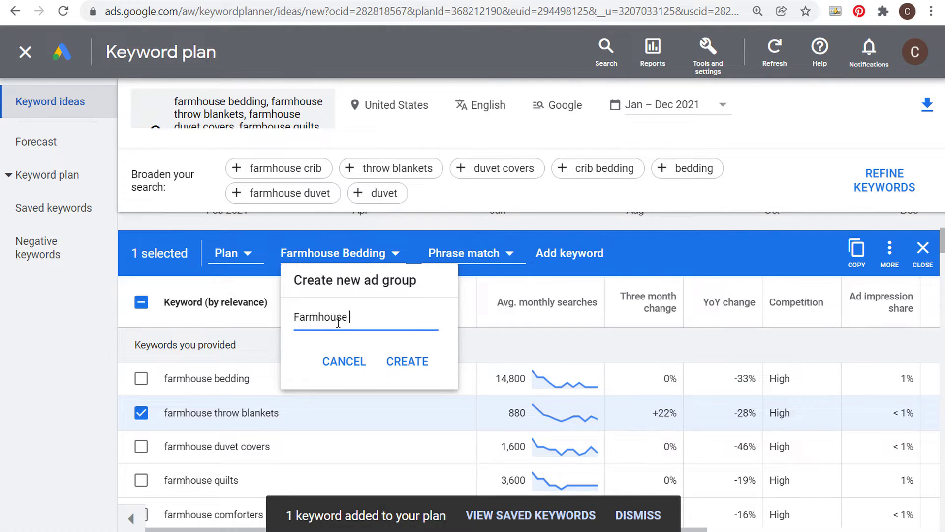
pyautogui.write('Throw Blanke')
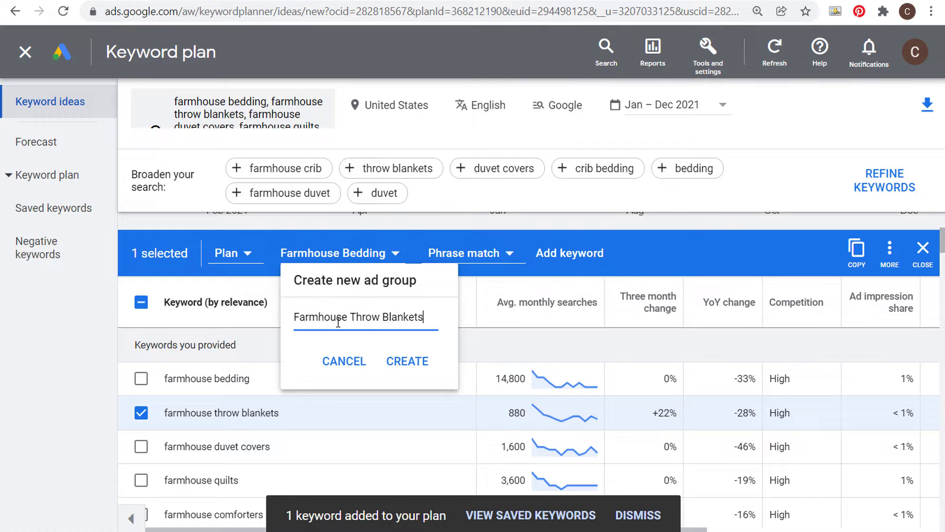
pyautogui.write('ts')
pyautogui.click(402, 361)
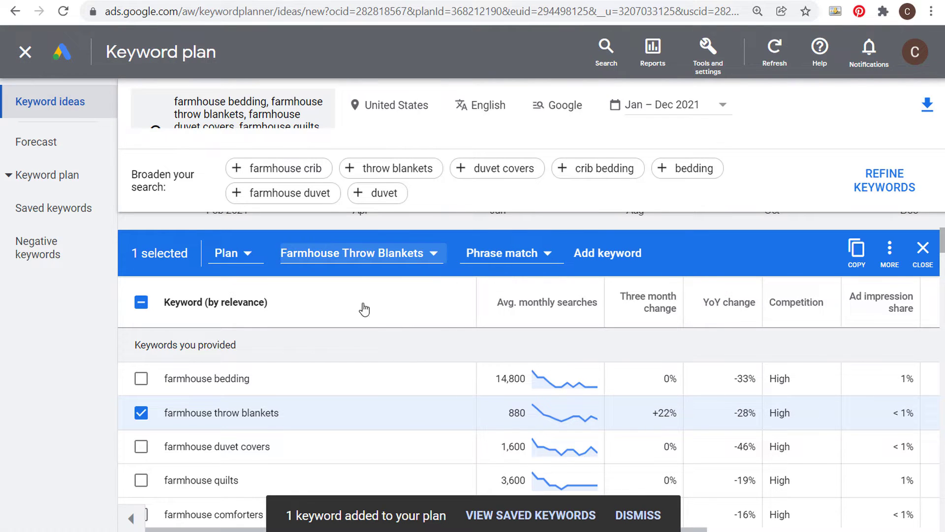
pyautogui.click(607, 252)
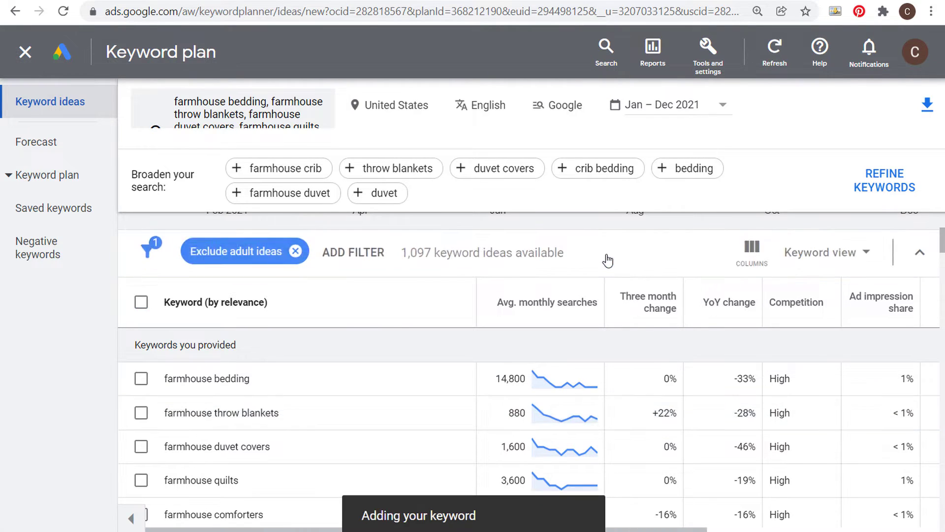
# - Check the ad groups available for the farmhouse crib bedding keyword, then deselect that keyword
pyautogui.scroll(-3, 408, 305)
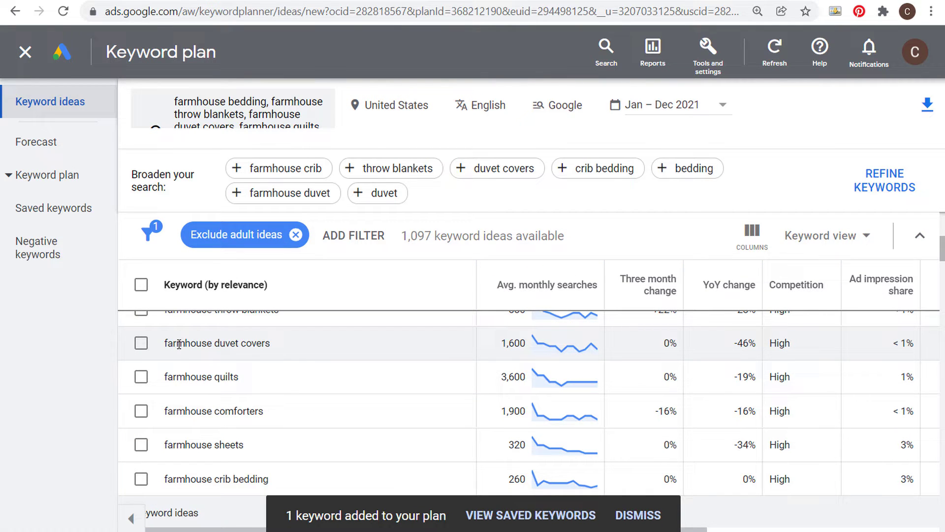
pyautogui.click(141, 479)
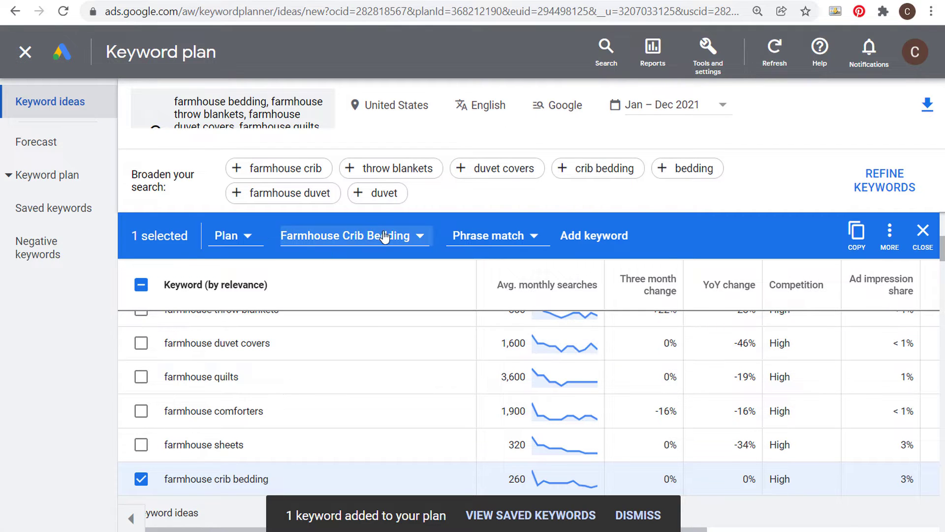
pyautogui.click(399, 238)
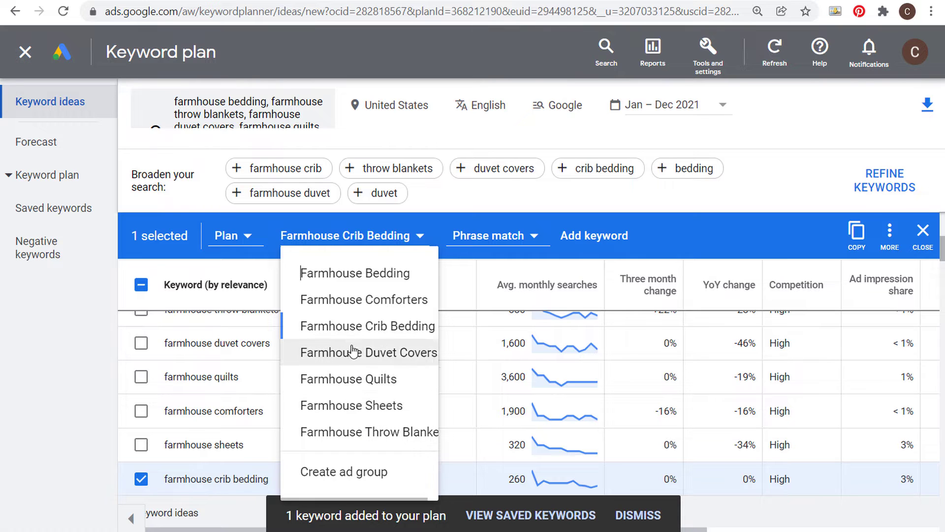
pyautogui.click(698, 201)
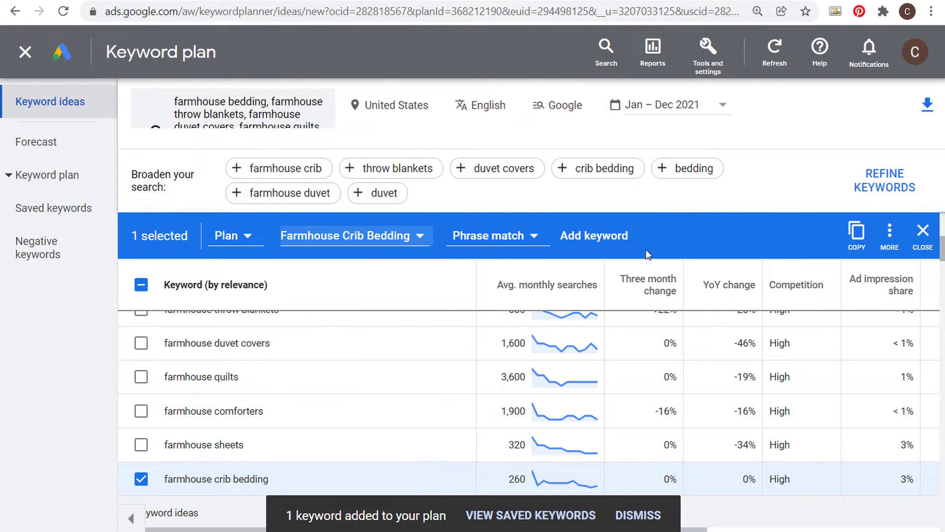
pyautogui.click(141, 479)
# - Add the suggested keyword modern farmhouse bedding to the Farmhouse Bedding ad group as phrase match
pyautogui.scroll(-5, 311, 394)
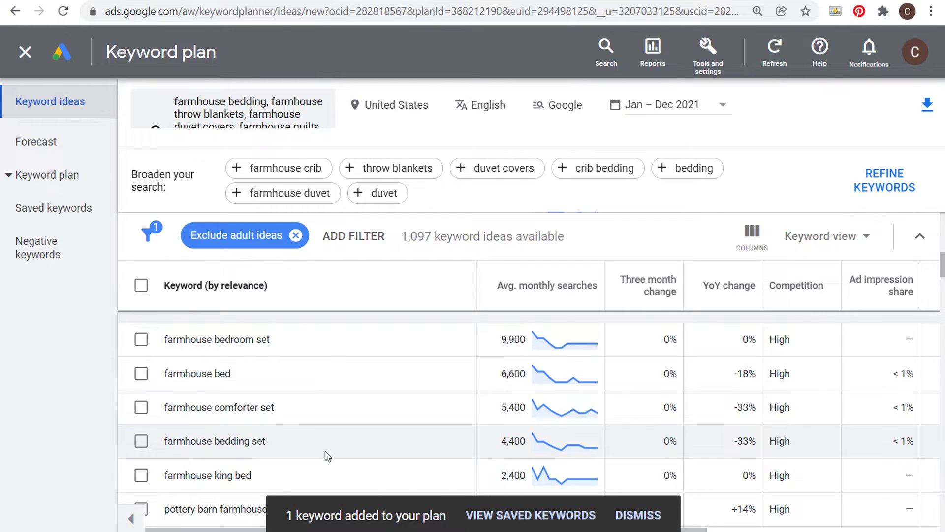
pyautogui.scroll(-2, 343, 403)
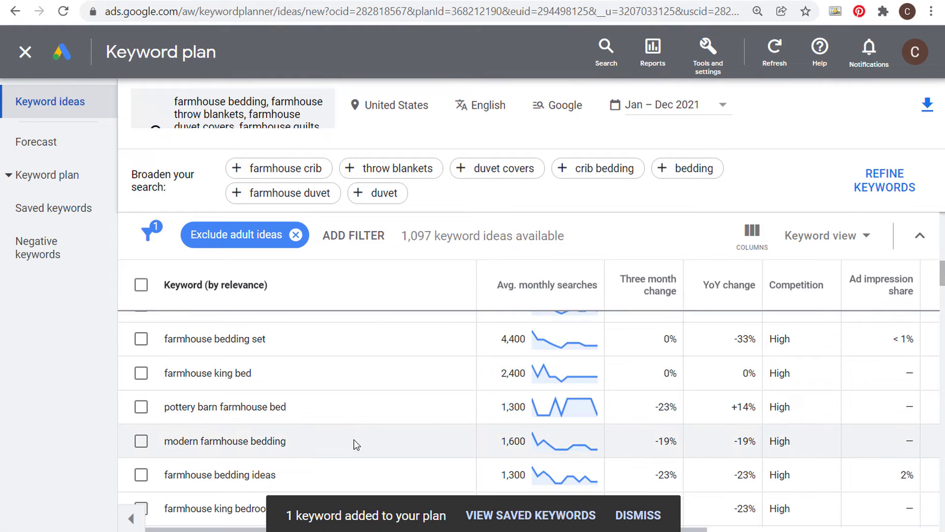
pyautogui.click(141, 446)
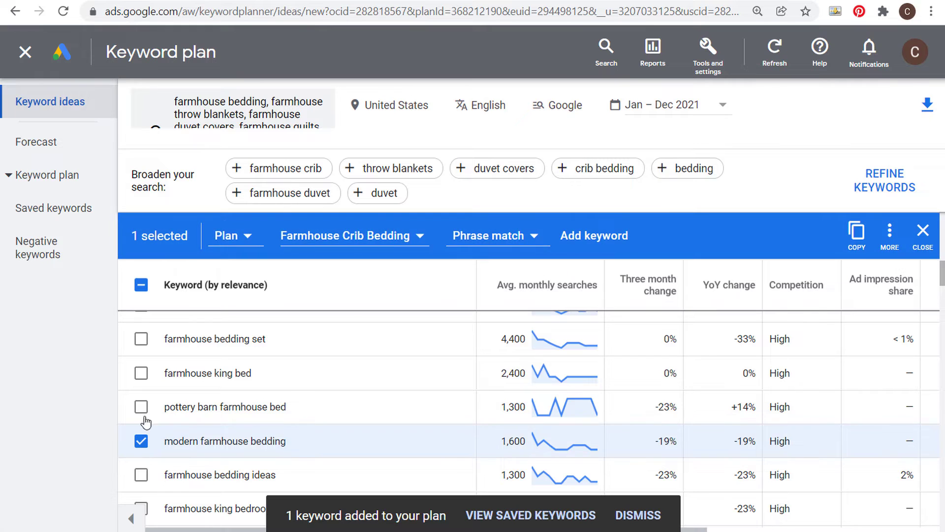
pyautogui.click(338, 241)
pyautogui.click(334, 271)
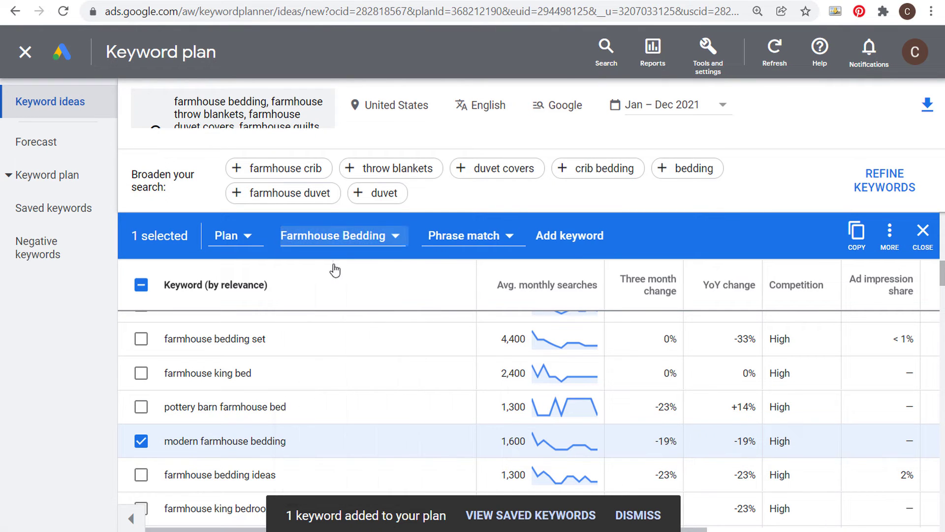
pyautogui.click(591, 238)
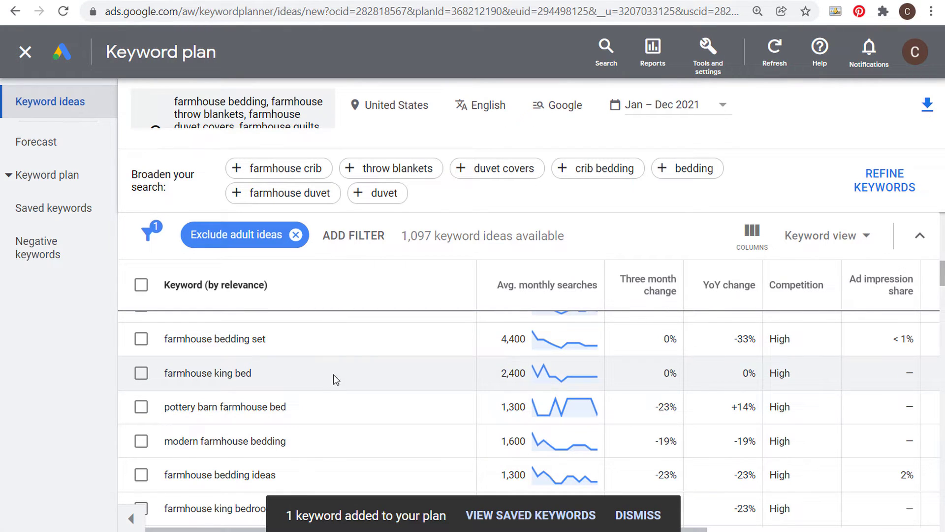
# - Open the forecast for the keyword plan
pyautogui.scroll(10, 333, 374)
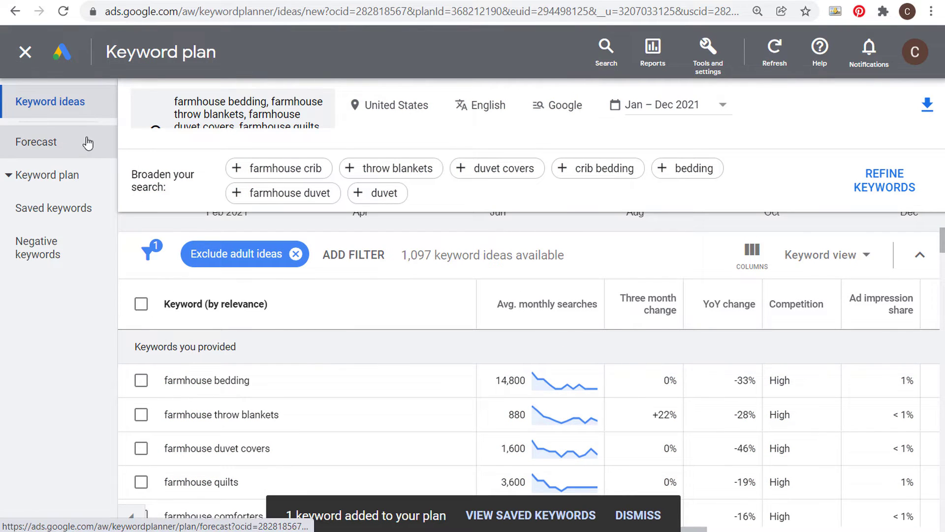
pyautogui.click(55, 146)
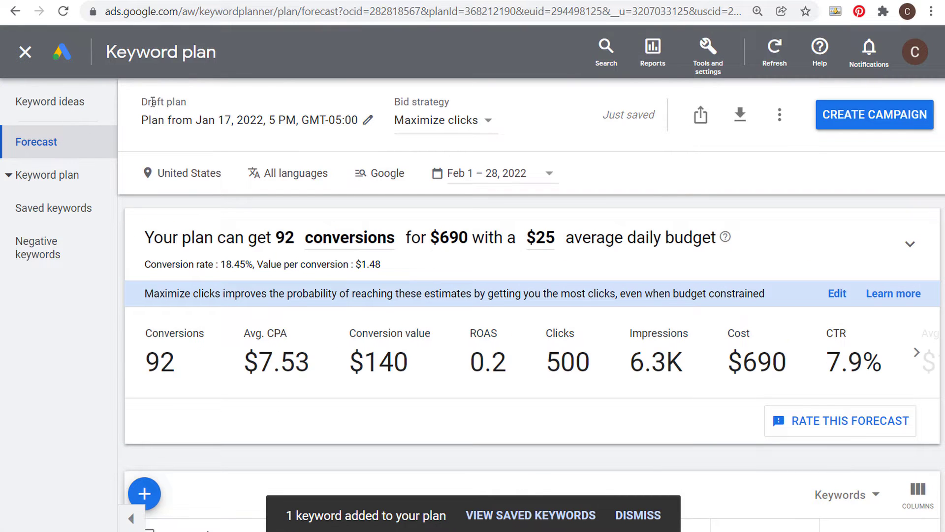
# - Check the plan's bid strategy options and apply Maximize clicks
pyautogui.moveTo(147, 102); pyautogui.dragTo(201, 102)
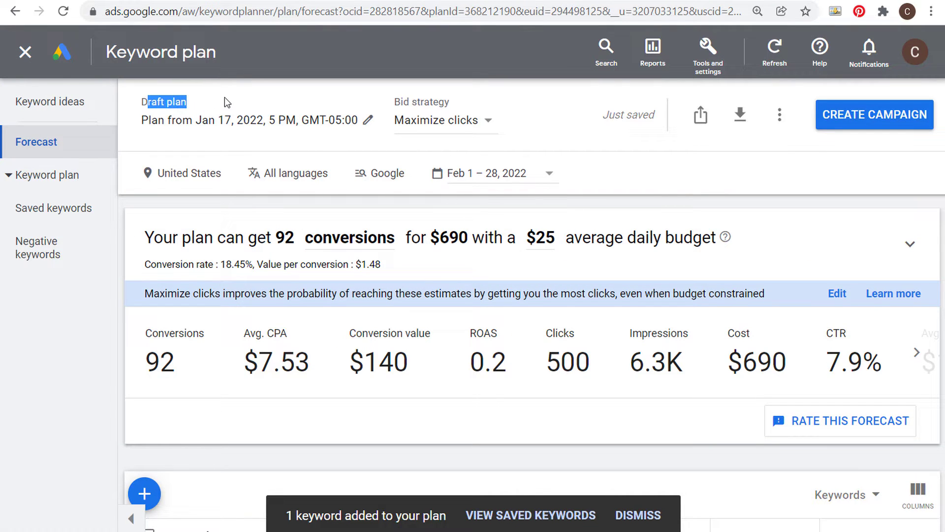
pyautogui.click(224, 98)
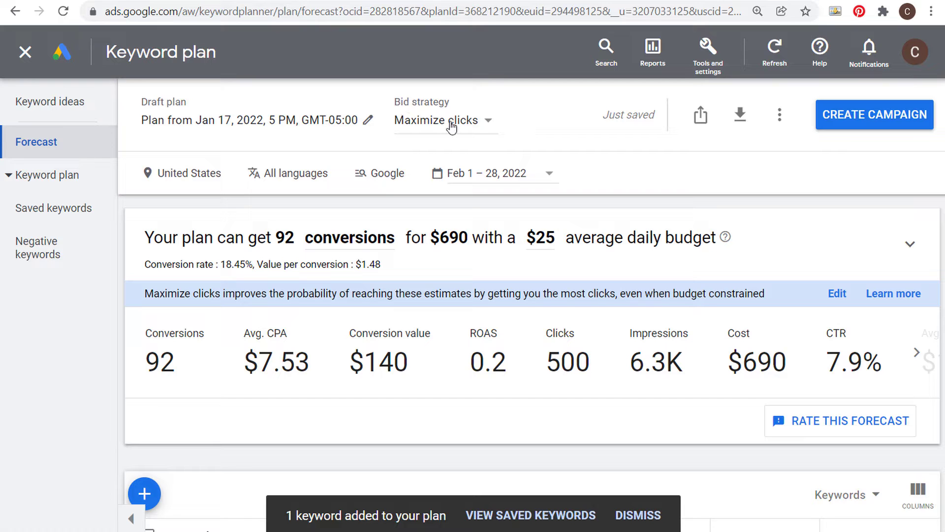
pyautogui.click(469, 126)
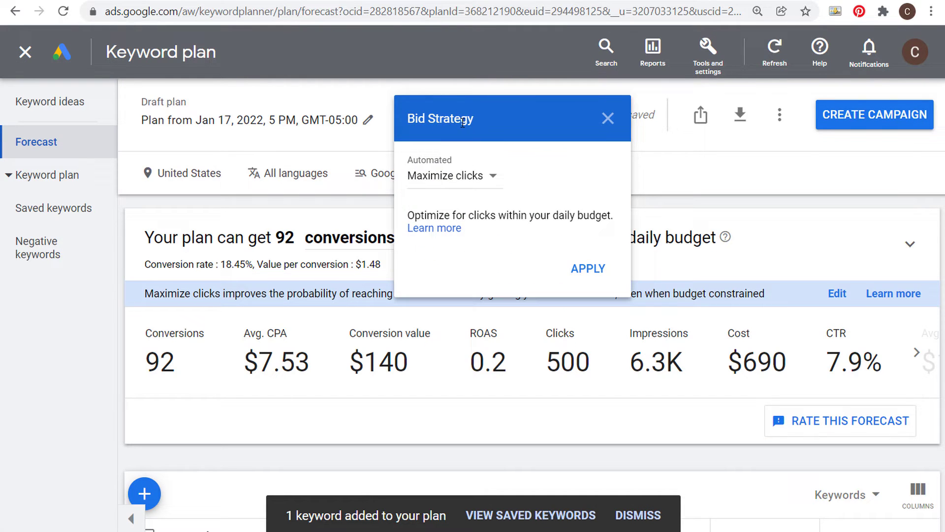
pyautogui.click(459, 177)
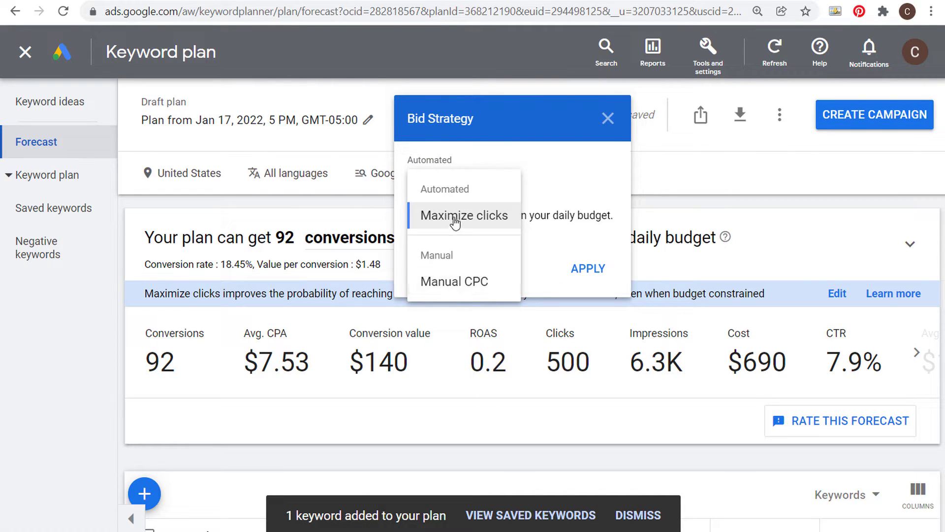
pyautogui.click(455, 221)
pyautogui.click(588, 269)
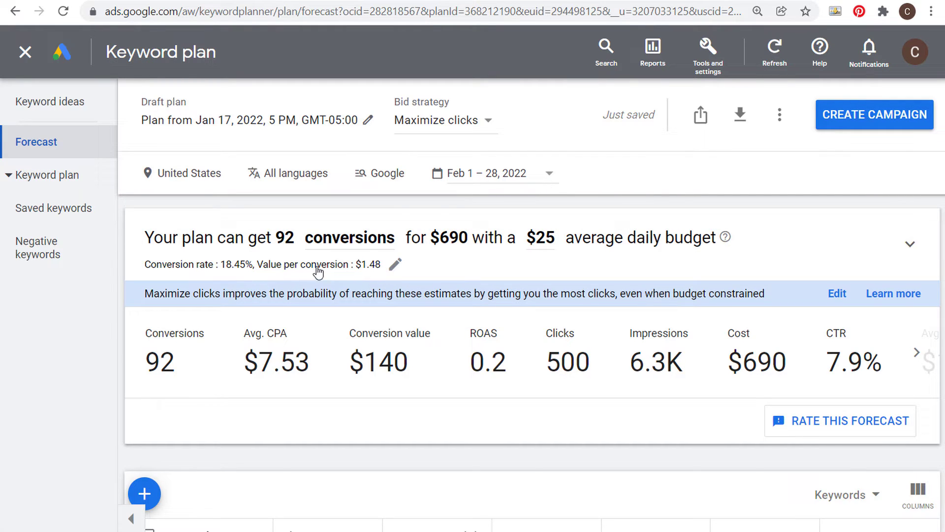
# - Set the plan's expected conversion rate to 10% and the value per conversion to $5
pyautogui.click(396, 265)
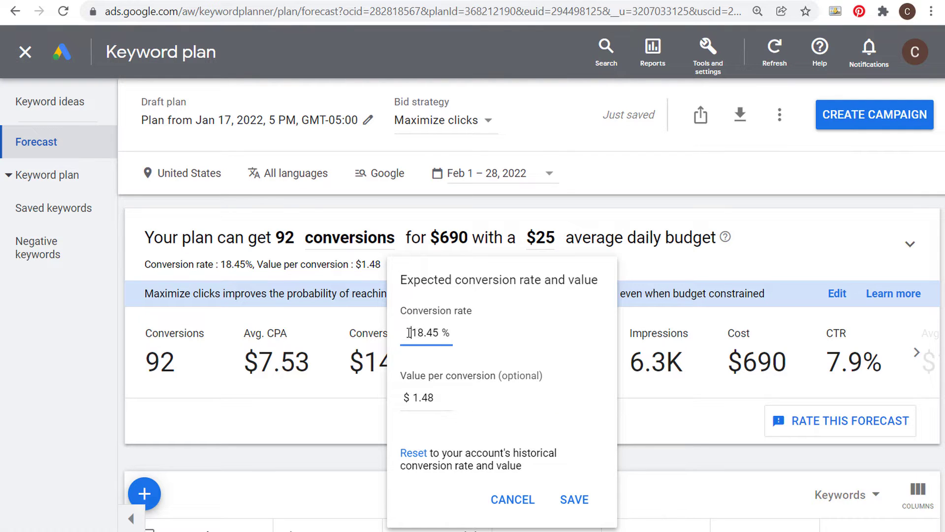
pyautogui.moveTo(408, 333); pyautogui.dragTo(505, 333)
pyautogui.write('10')
pyautogui.moveTo(435, 397); pyautogui.dragTo(380, 397)
pyautogui.write('5')
pyautogui.click(574, 499)
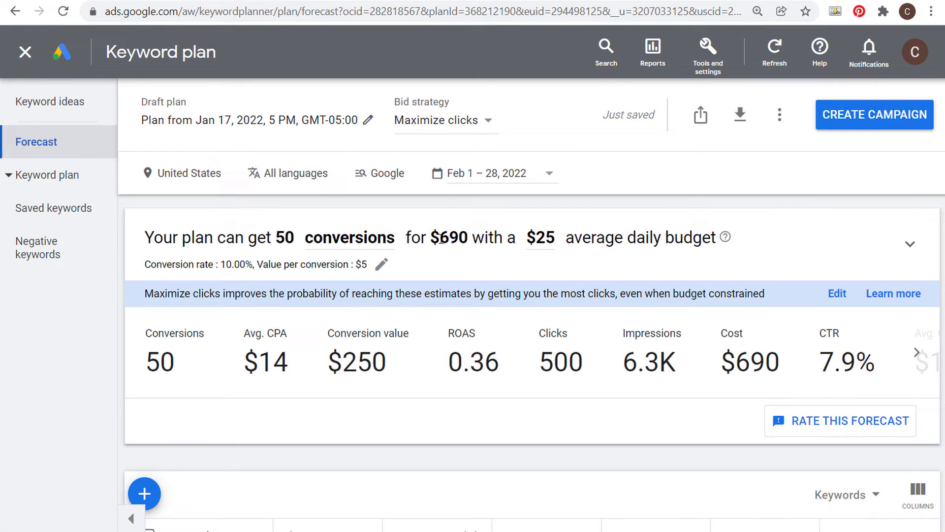
# - Expand the budget graph and raise the average daily budget to $45
pyautogui.moveTo(441, 240); pyautogui.dragTo(471, 237)
pyautogui.click(542, 241)
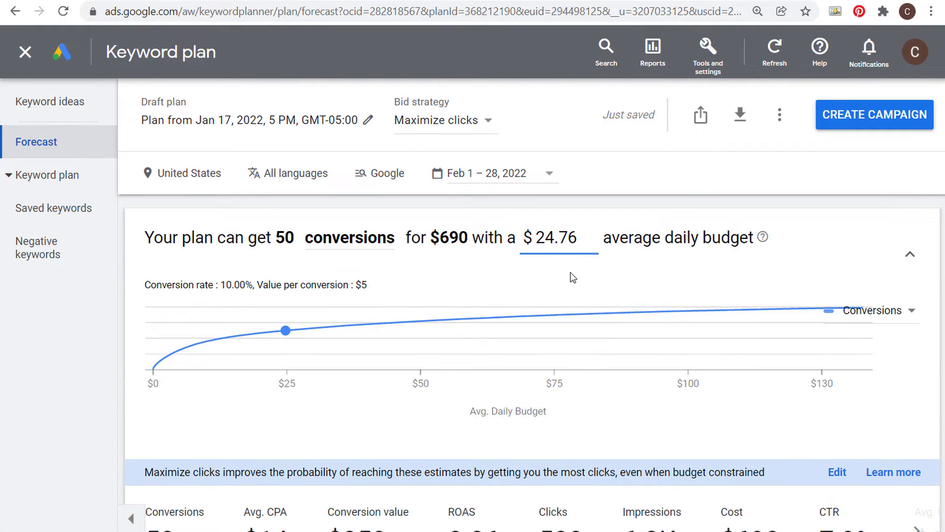
pyautogui.click(286, 331)
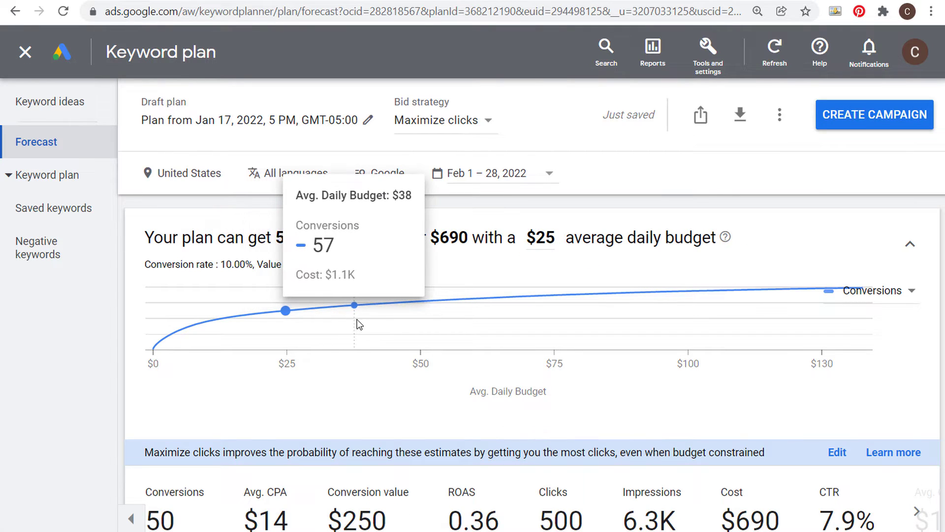
pyautogui.click(393, 318)
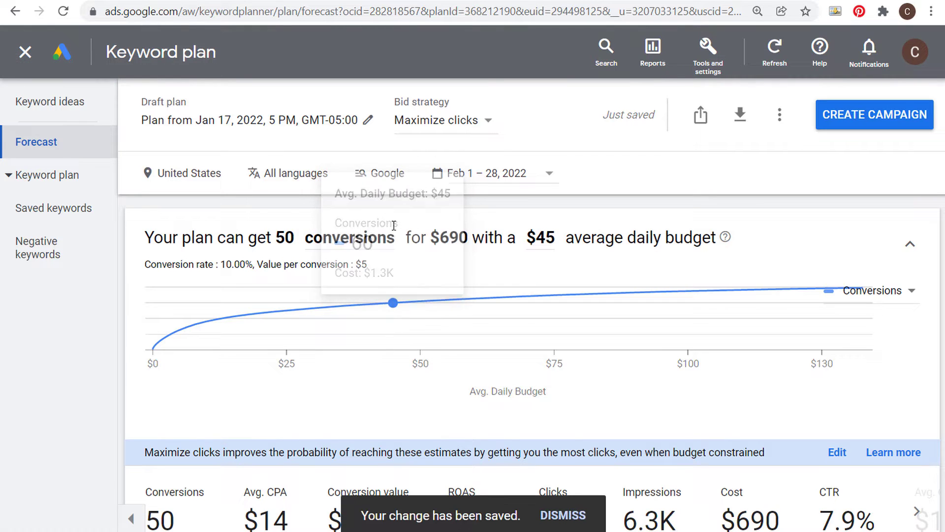
# - Compare the forecast's cost with its conversion value at the $45 daily budget
pyautogui.scroll(-2, 608, 266)
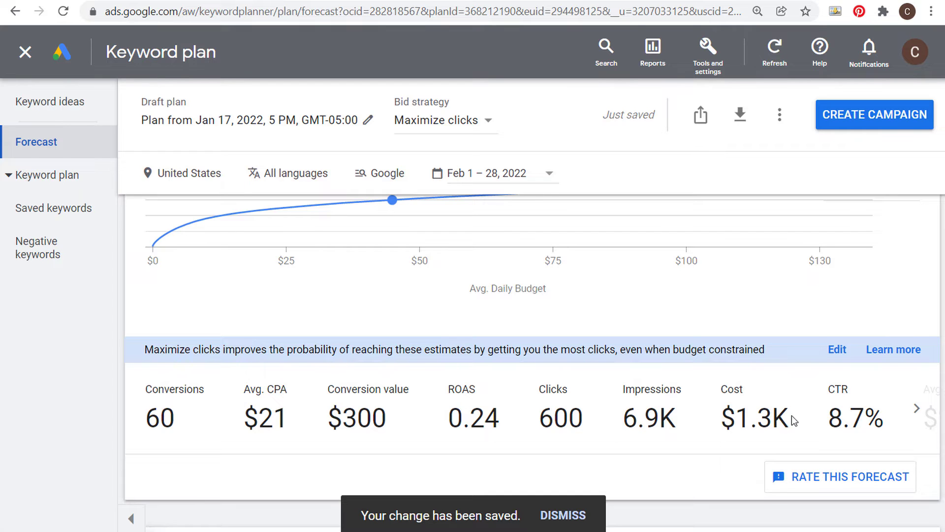
pyautogui.moveTo(794, 420); pyautogui.dragTo(736, 418)
pyautogui.click(762, 421)
pyautogui.scroll(2, 657, 412)
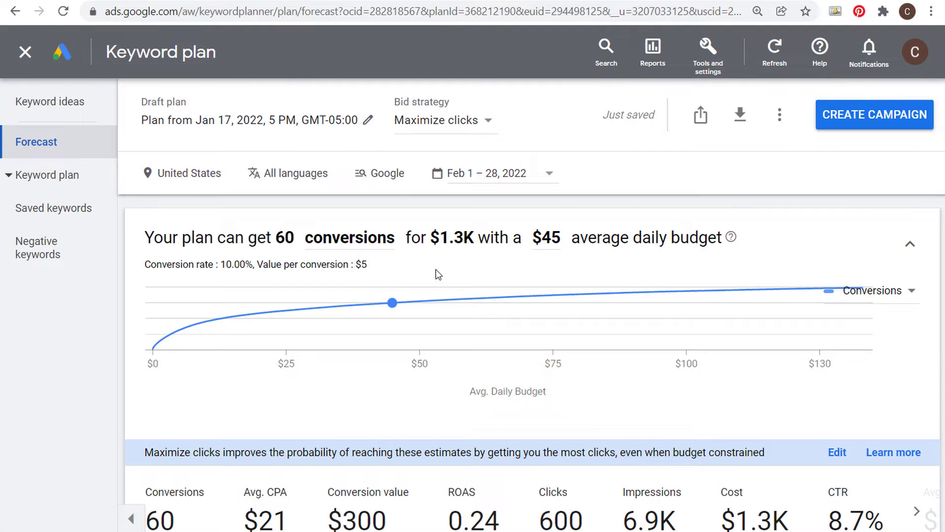
pyautogui.scroll(-2, 436, 270)
pyautogui.moveTo(389, 419); pyautogui.dragTo(349, 429)
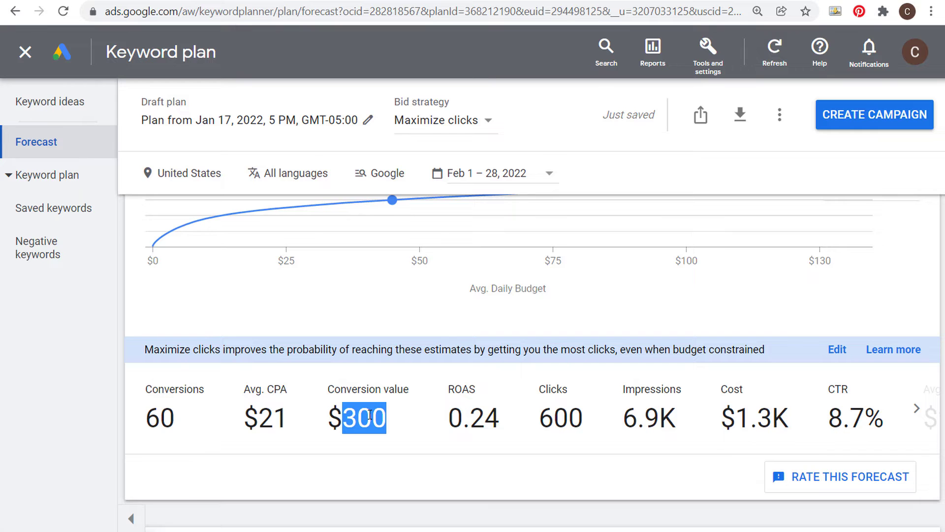
pyautogui.click(369, 415)
pyautogui.scroll(2, 355, 388)
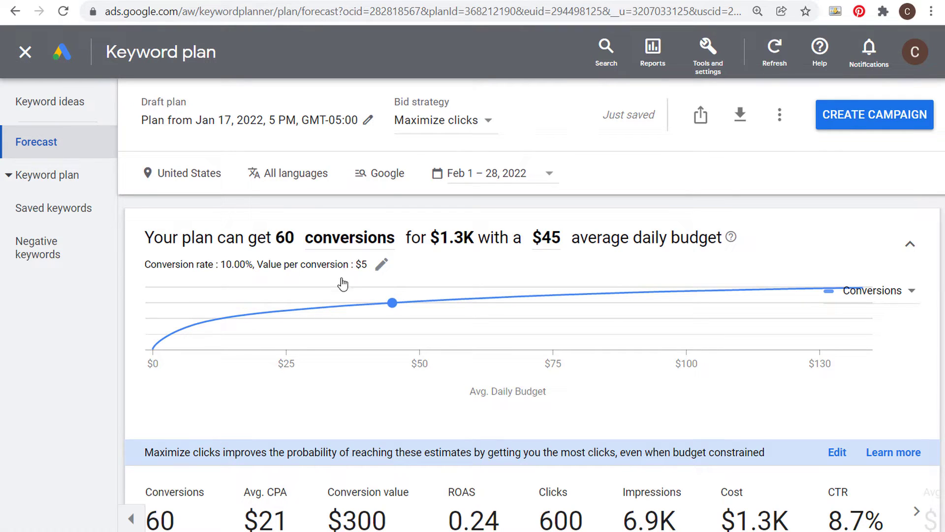
# - Lower the average daily budget to $2.65 on the budget graph and check the forecast's cost and conversion value
pyautogui.moveTo(394, 305)
pyautogui.moveTo(393, 306); pyautogui.dragTo(195, 325)
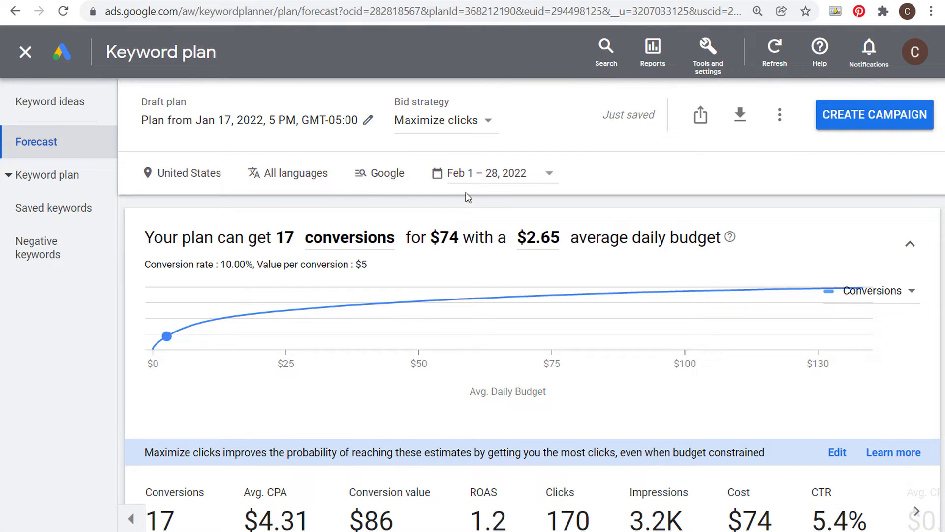
pyautogui.scroll(-2, 751, 422)
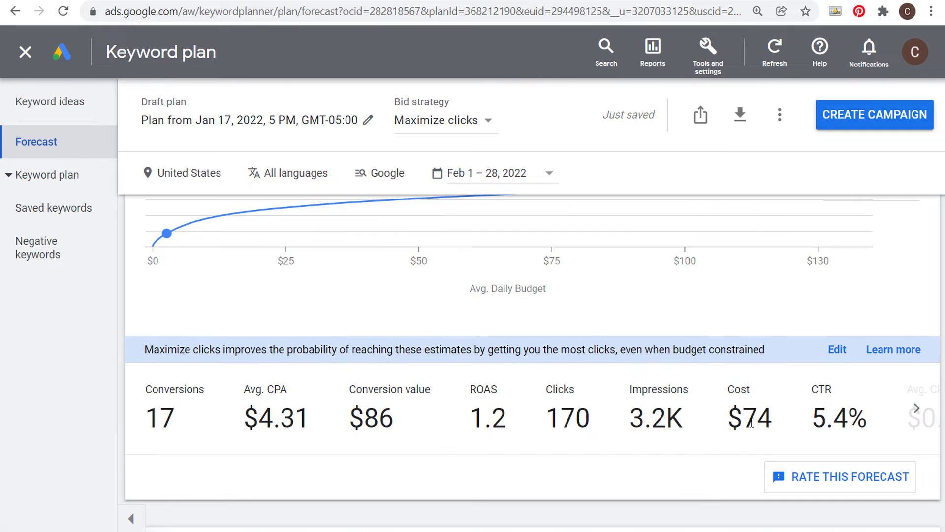
pyautogui.moveTo(394, 417); pyautogui.dragTo(350, 419)
pyautogui.click(389, 425)
pyautogui.scroll(2, 508, 299)
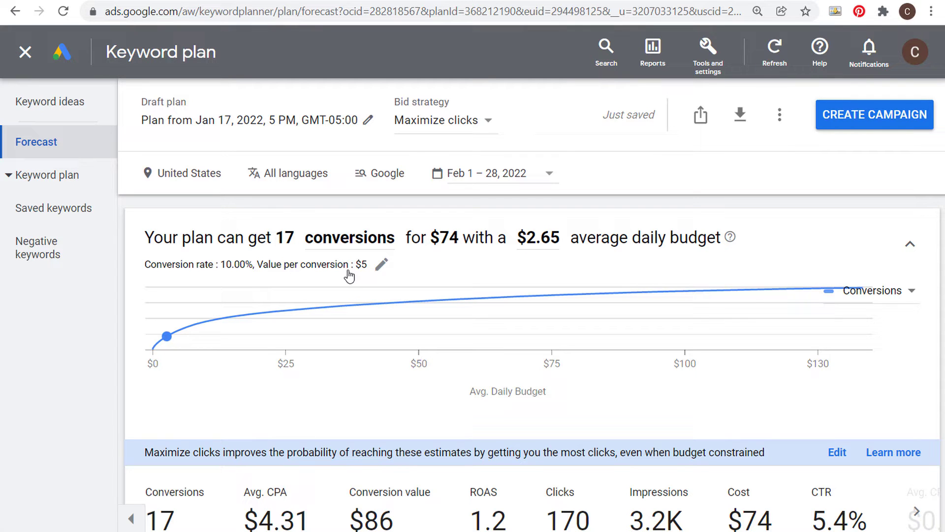
# - Review the plan's saved keywords, including monthly searches, competition, top-of-page bids and account status
pyautogui.click(61, 176)
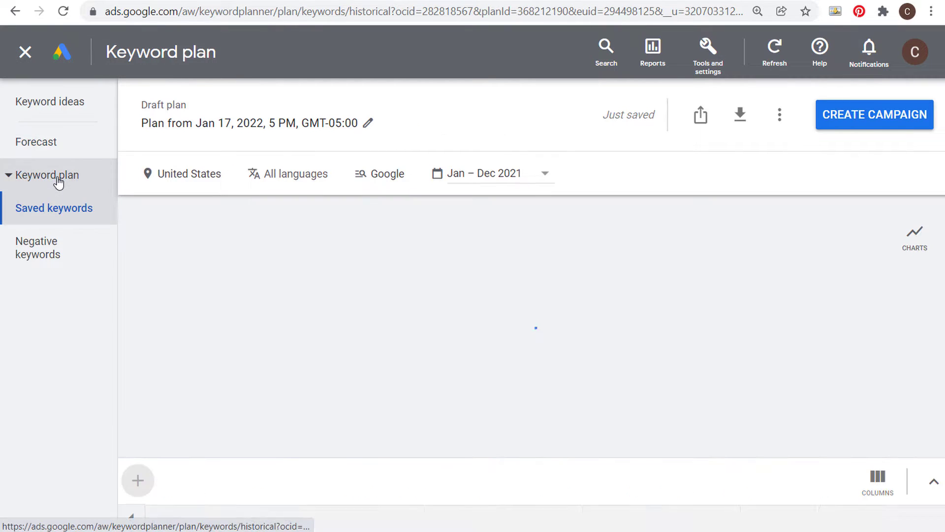
pyautogui.scroll(-4, 356, 394)
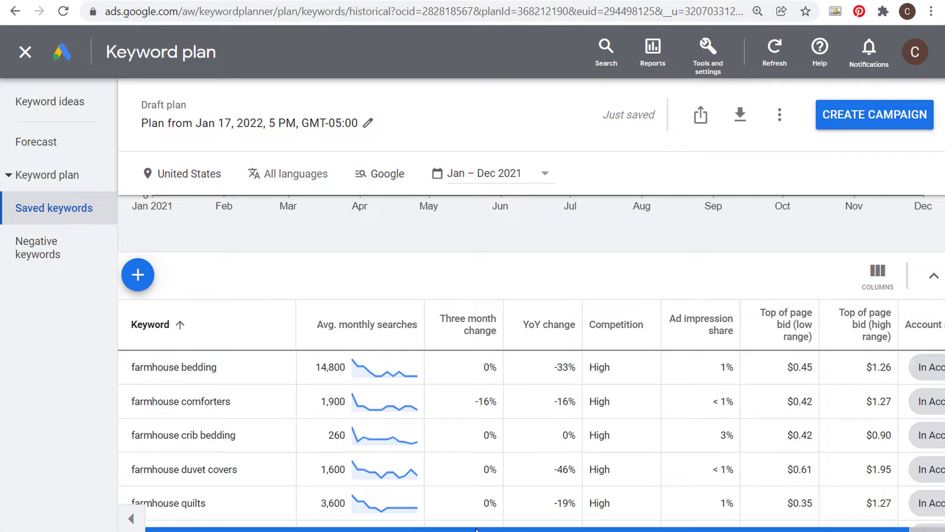
pyautogui.moveTo(474, 529); pyautogui.dragTo(508, 529)
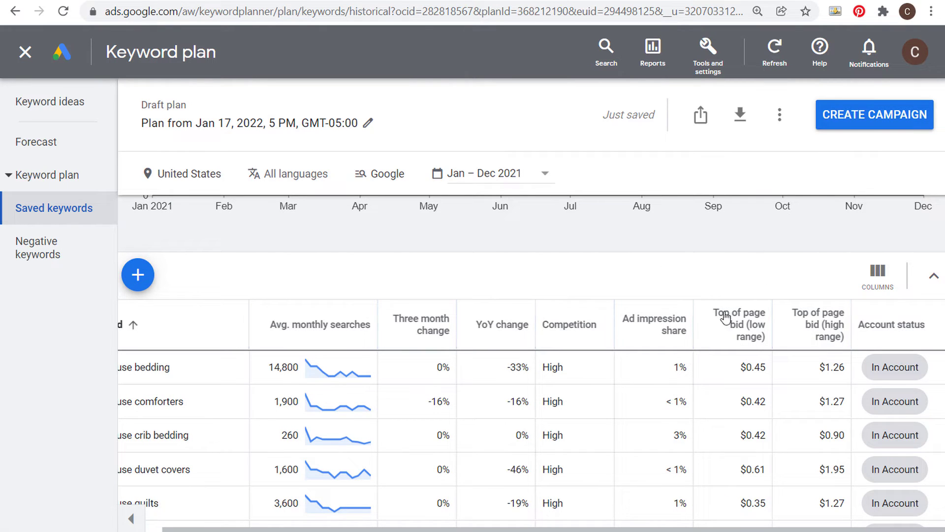
pyautogui.scroll(-2, 502, 420)
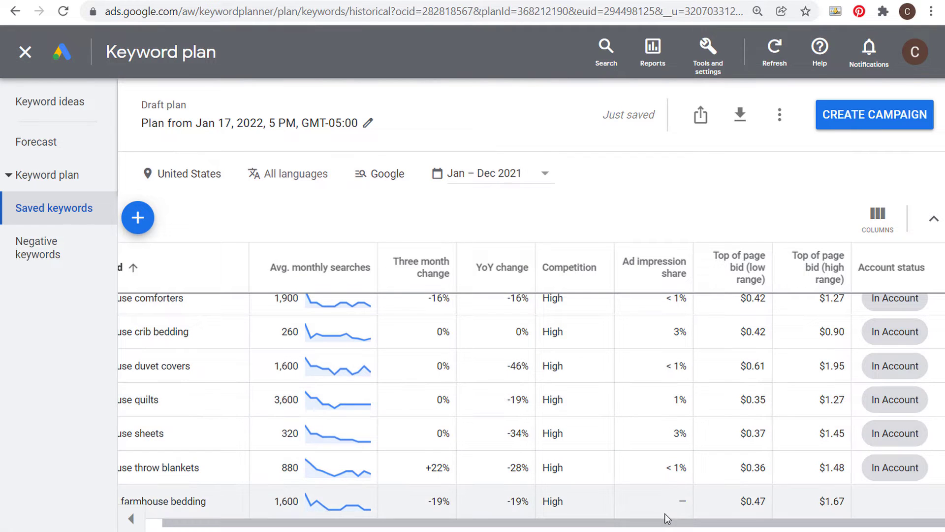
pyautogui.scroll(-2, 601, 420)
pyautogui.moveTo(591, 443); pyautogui.dragTo(435, 435)
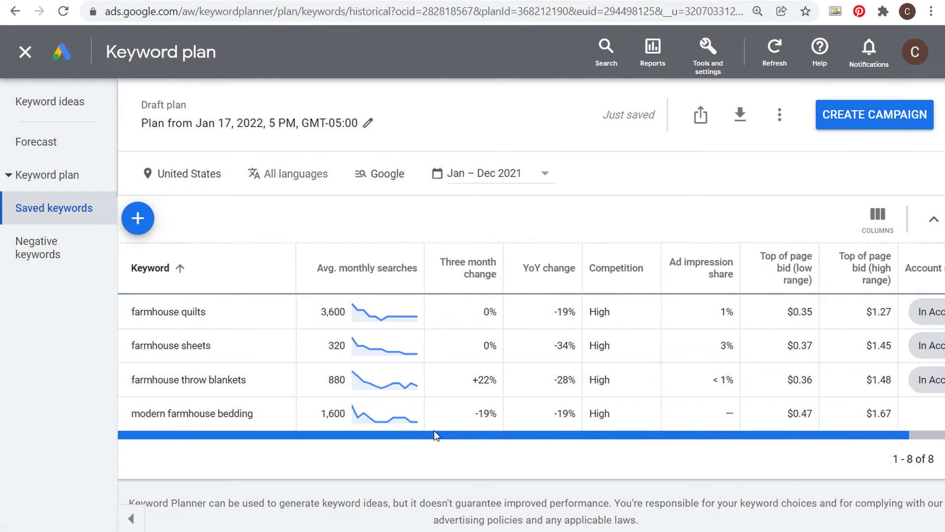
pyautogui.scroll(2, 422, 456)
pyautogui.scroll(2, 423, 457)
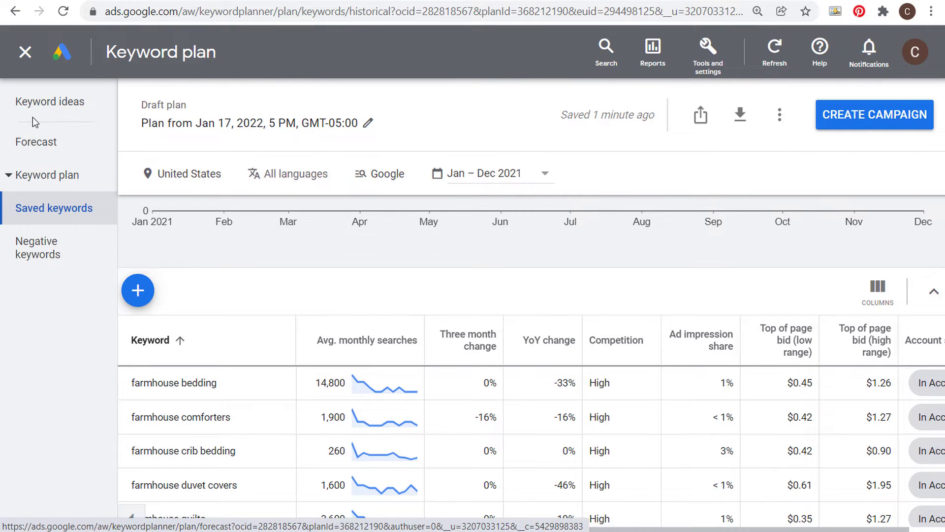
# - Return to the keyword ideas and clear all the farmhouse bedding keywords from the search
pyautogui.click(33, 103)
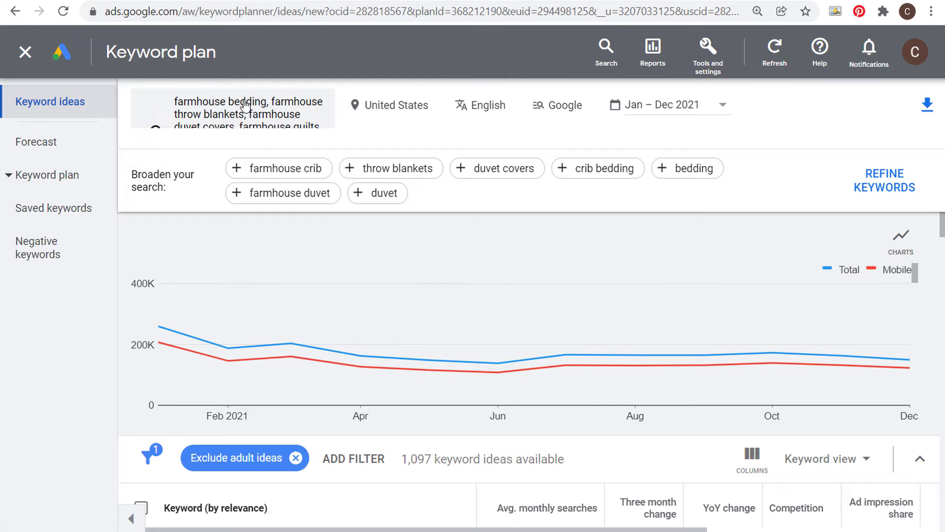
pyautogui.click(241, 121)
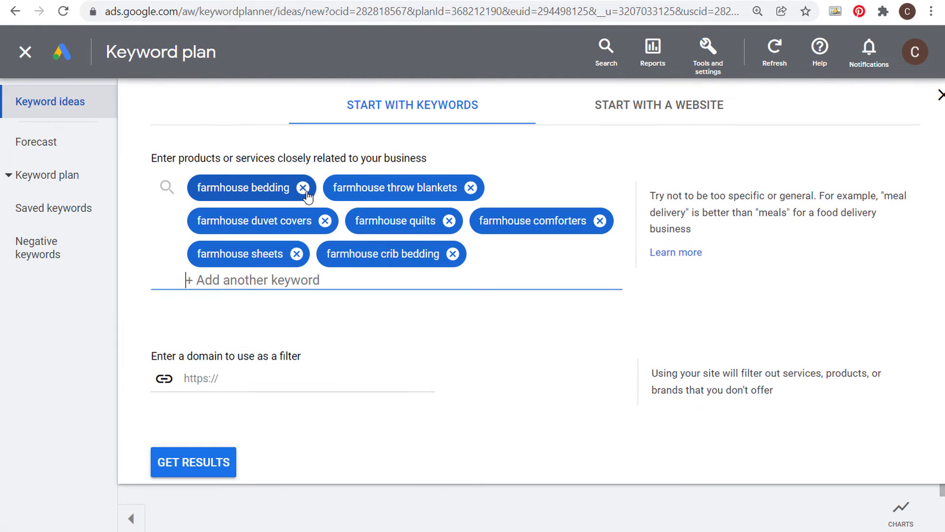
pyautogui.click(303, 188)
pyautogui.click(335, 189)
pyautogui.click(337, 189)
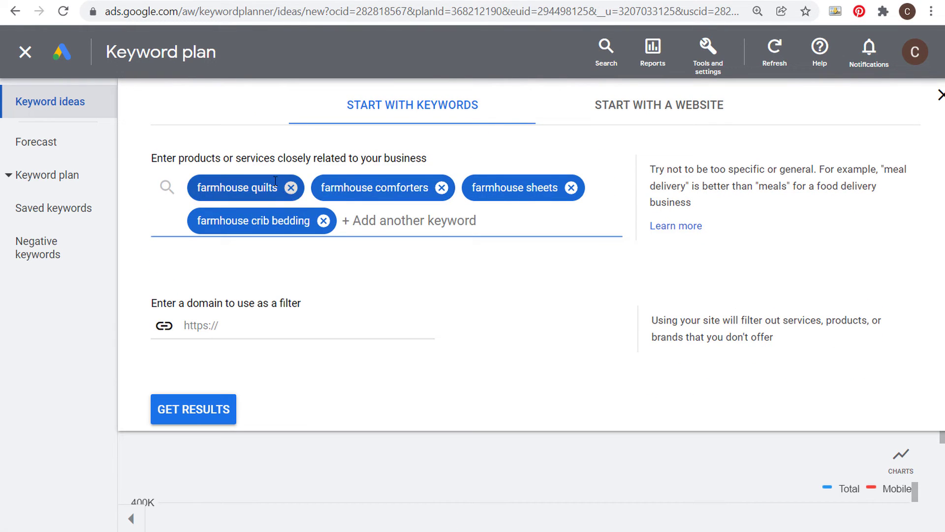
pyautogui.click(291, 188)
pyautogui.click(318, 188)
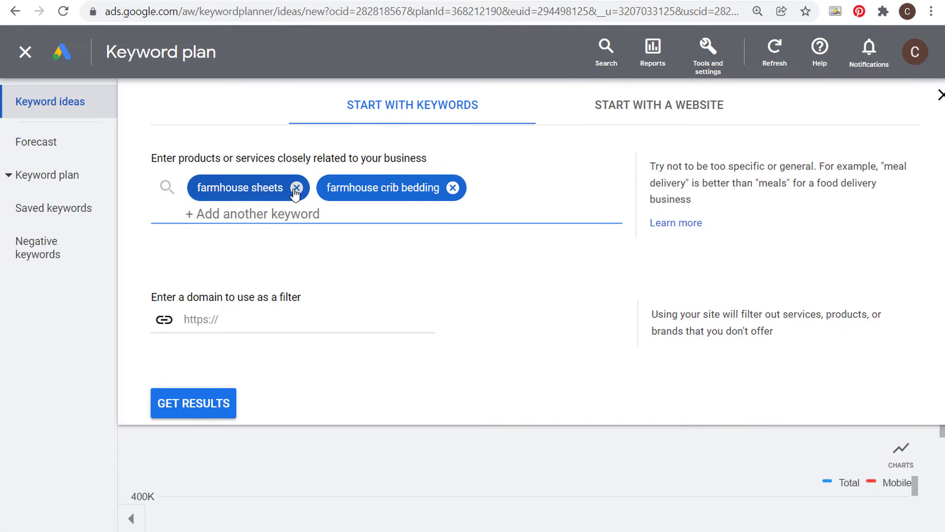
pyautogui.click(295, 188)
pyautogui.click(323, 189)
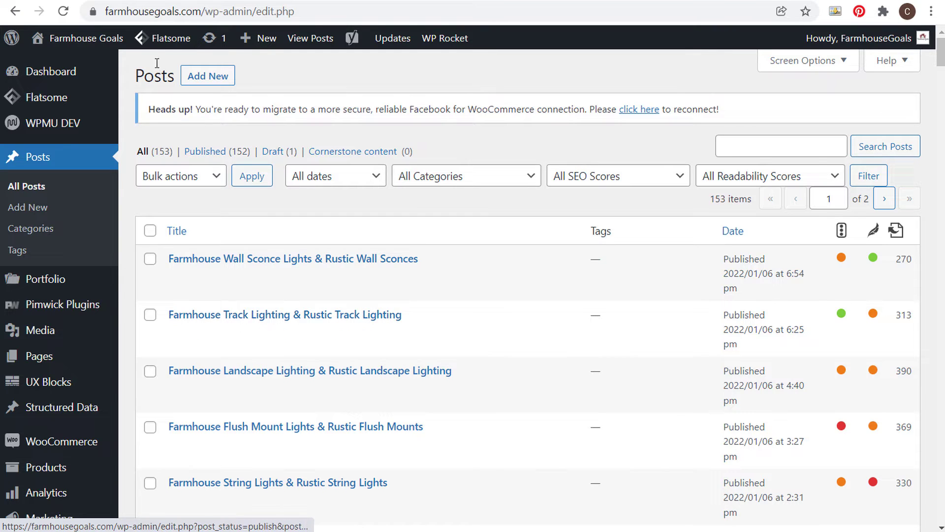
# - Switch back from the WordPress posts to Keyword Planner and get ideas for farmhouse wall sconce lights, farmhouse wall lights and farmhouse track lighting
pyautogui.click(148, 1)
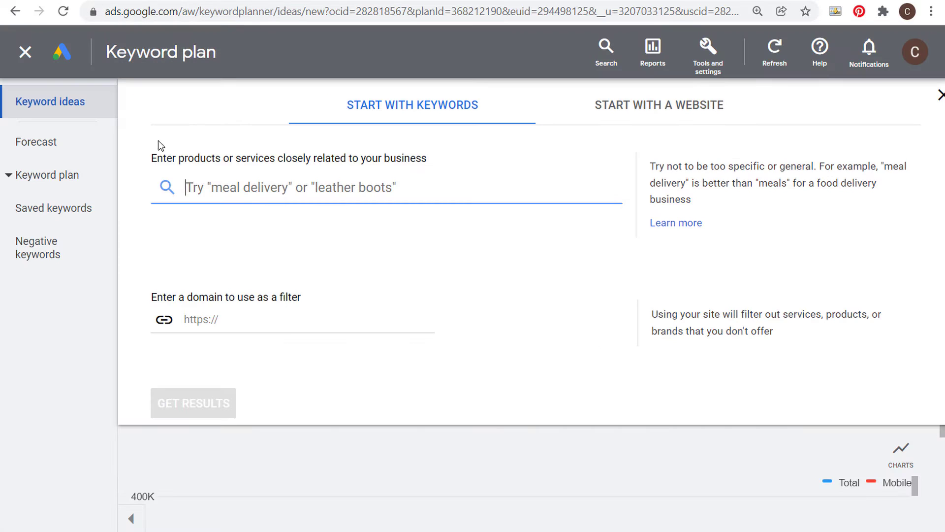
pyautogui.write('farmhouse')
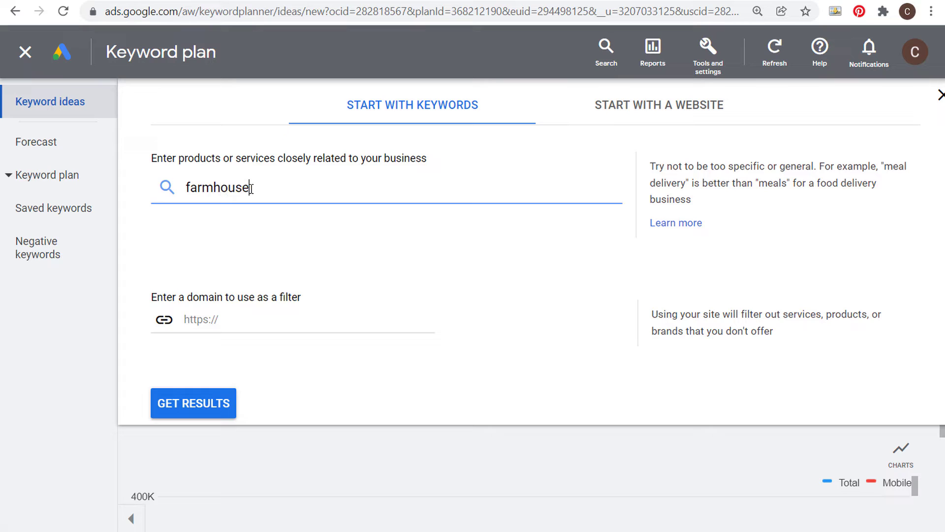
pyautogui.write(' wall sconce light')
pyautogui.press('Return')
pyautogui.write('farmhous')
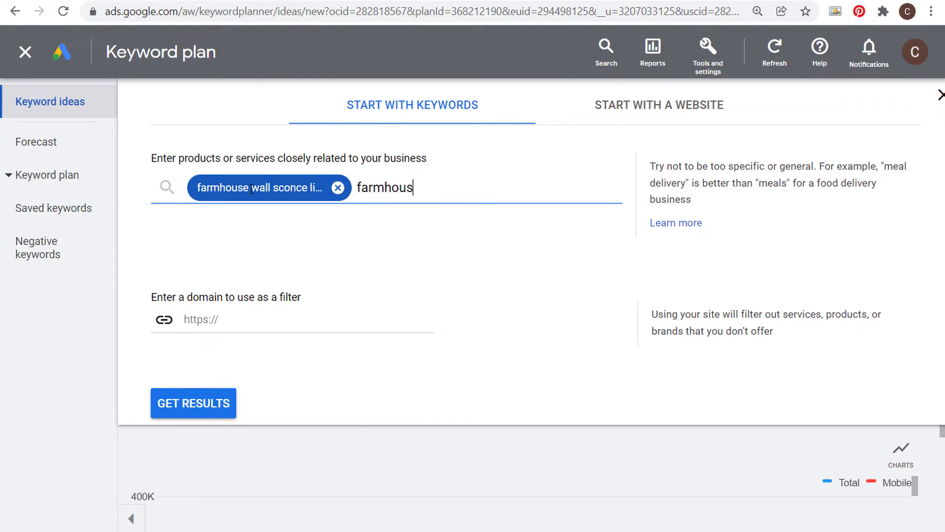
pyautogui.write('e wall lights')
pyautogui.press('Return')
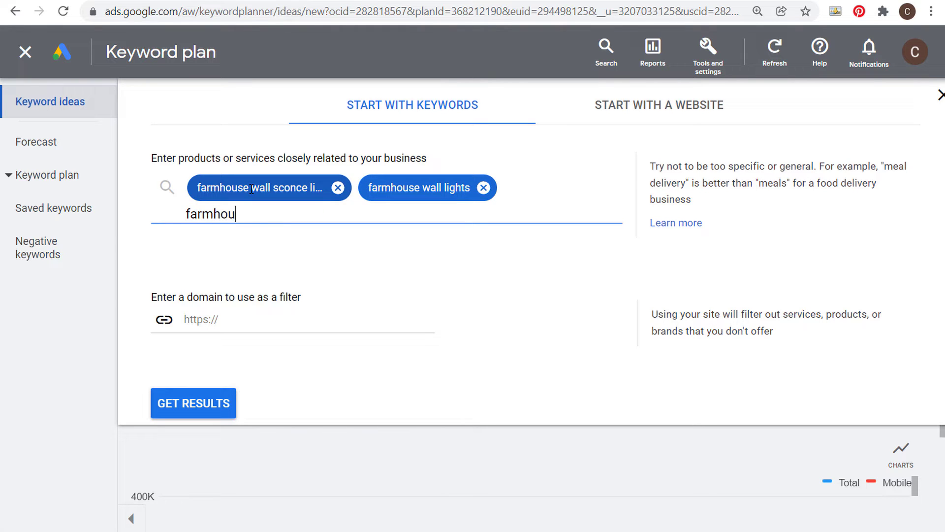
pyautogui.write('rack lighting')
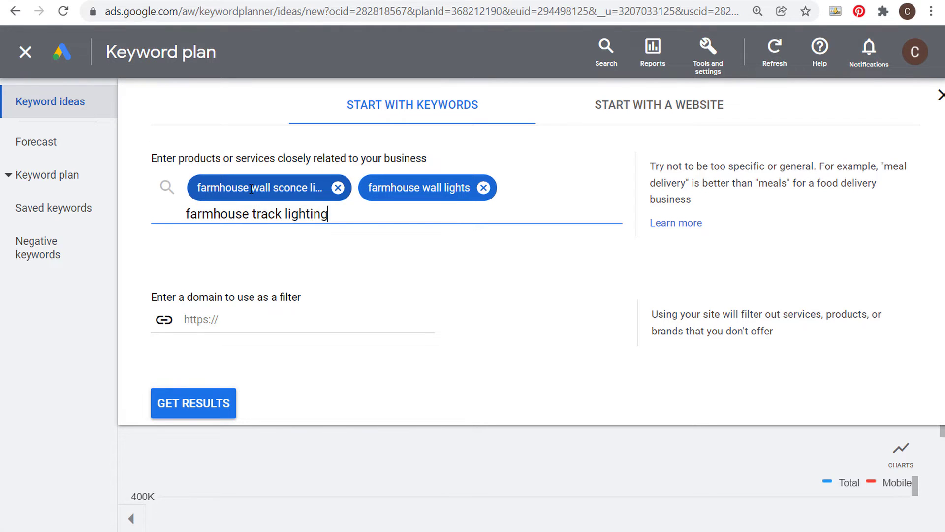
pyautogui.press('Return')
pyautogui.click(199, 411)
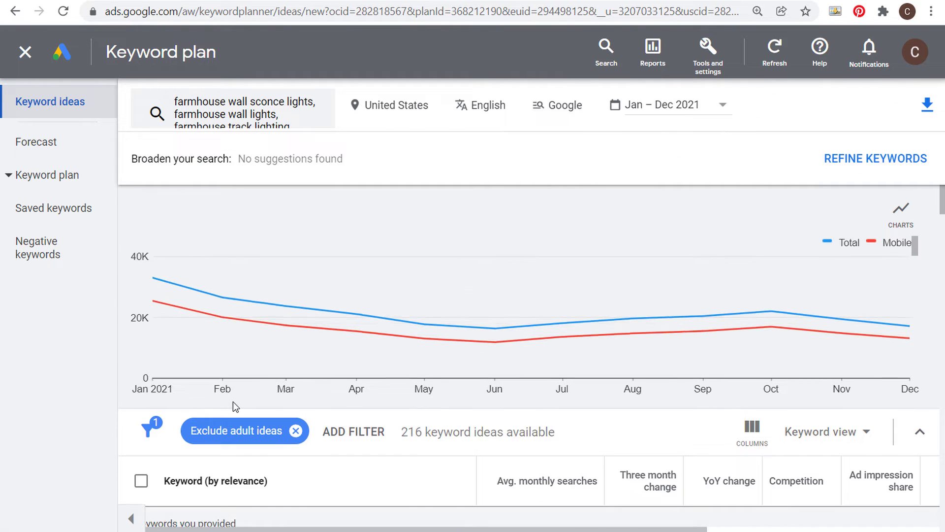
pyautogui.scroll(-2, 479, 444)
pyautogui.scroll(-2, 485, 434)
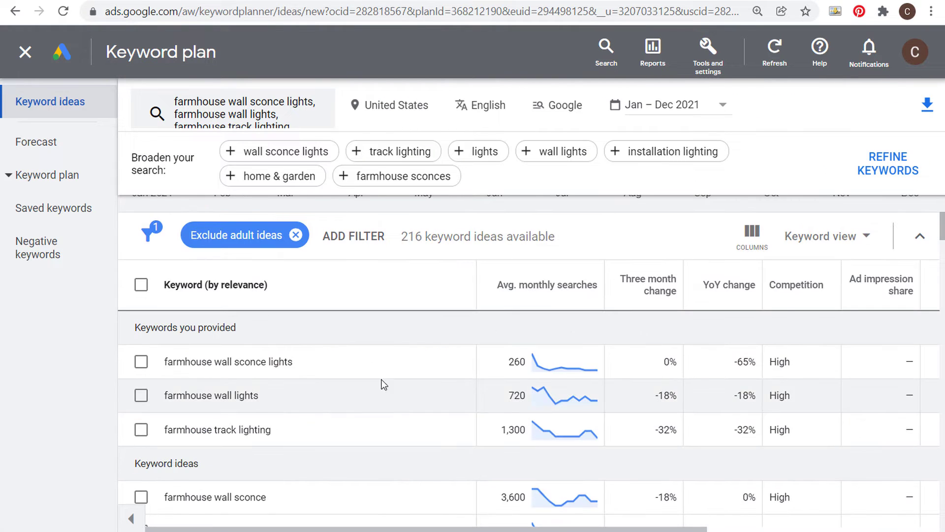
# - Add farmhouse wall sconce lights and farmhouse wall lights to the plan under a new ad group named Farmhouse Wall Lights
pyautogui.click(141, 362)
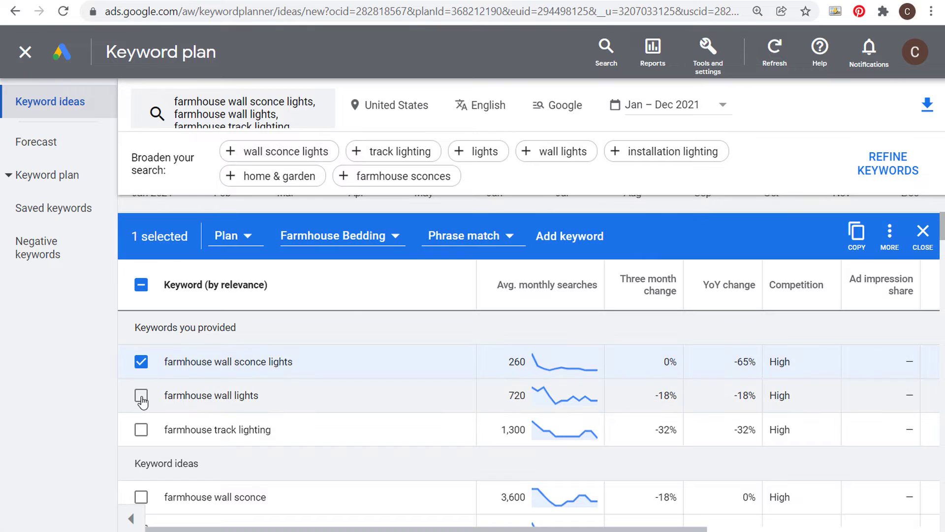
pyautogui.click(141, 396)
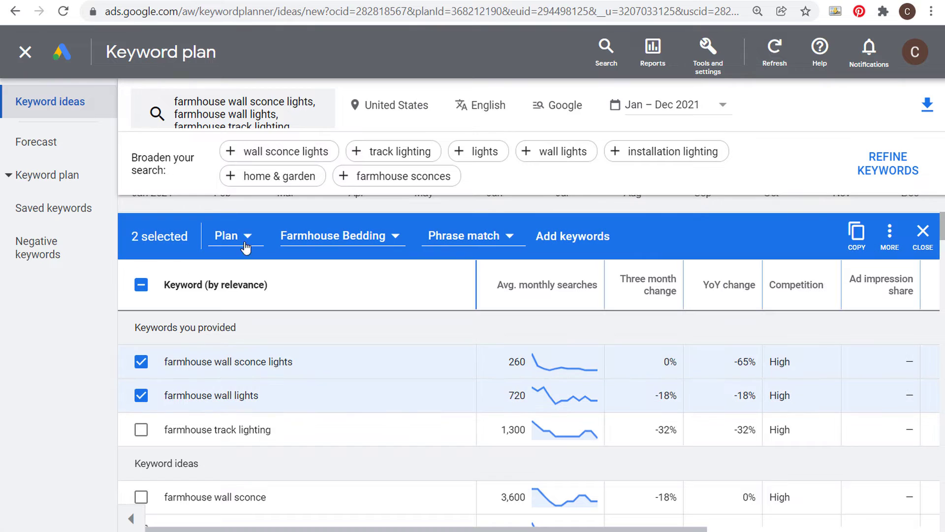
pyautogui.click(338, 237)
pyautogui.click(340, 463)
pyautogui.write('Farmhouse Wall Lights')
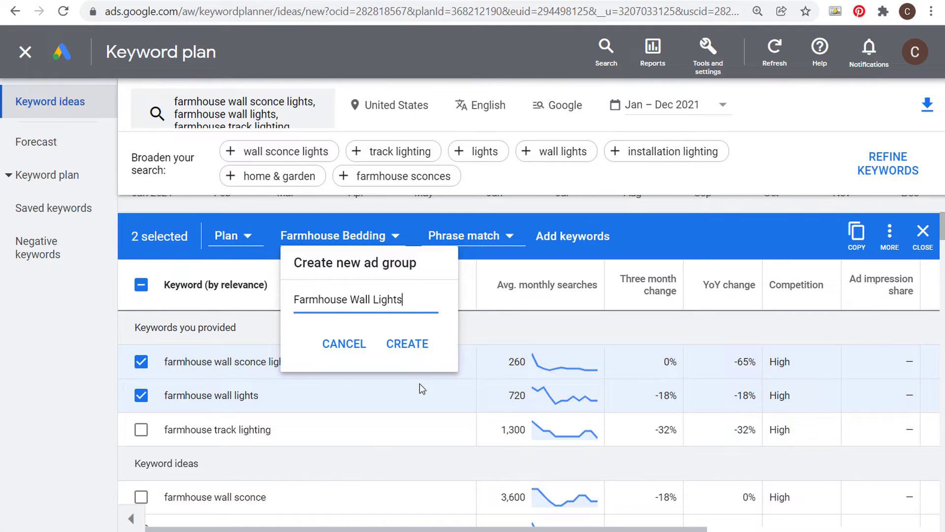
pyautogui.click(418, 342)
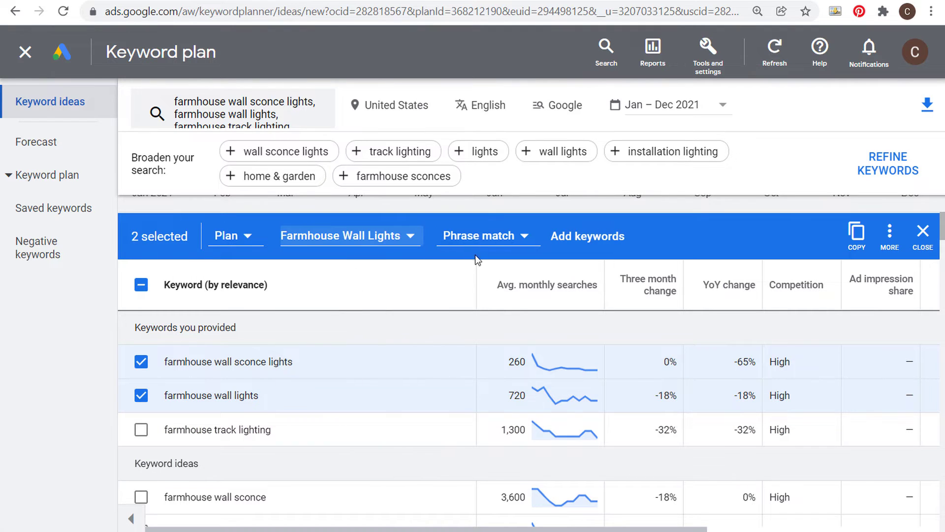
pyautogui.click(576, 238)
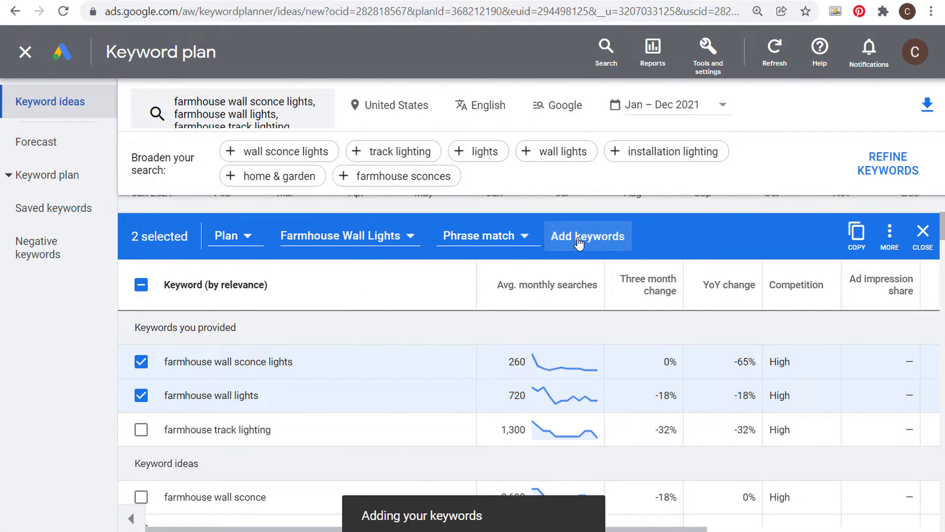
# - Add farmhouse track lighting to the plan under a new ad group named Farmhouse Track Lighting
pyautogui.click(141, 432)
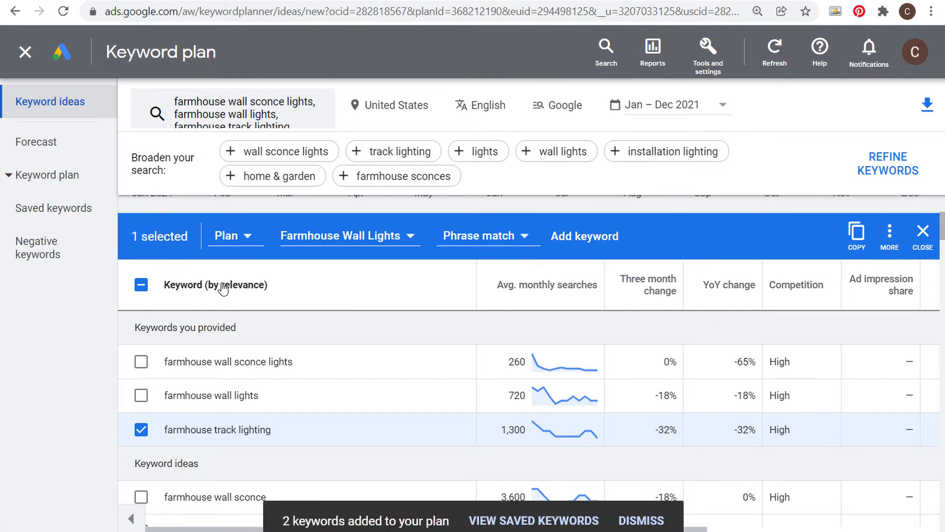
pyautogui.click(343, 246)
pyautogui.click(355, 492)
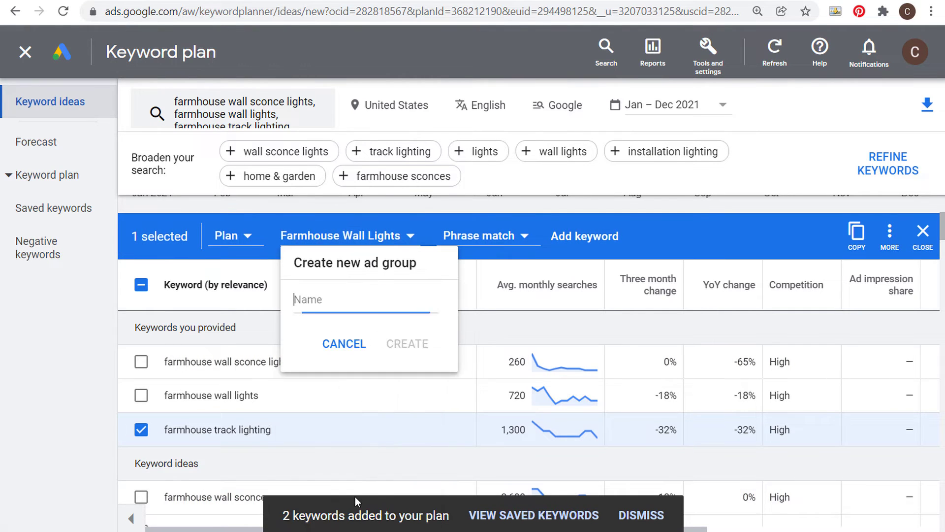
pyautogui.write('Farmhouse Tr')
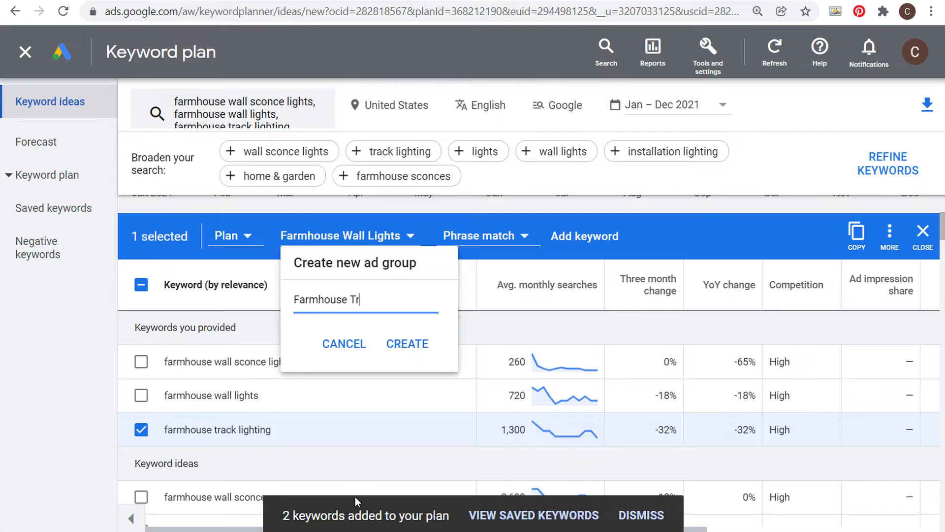
pyautogui.write('ack Lighting')
pyautogui.press('Return')
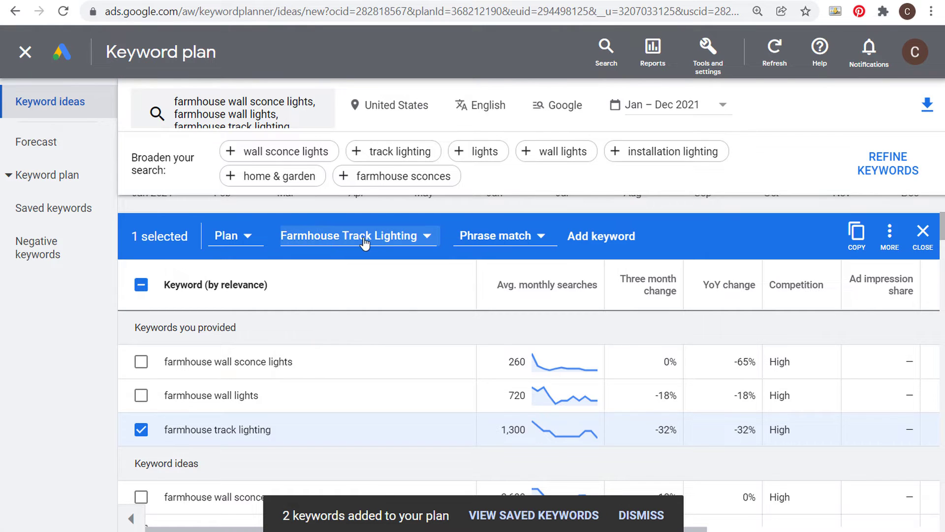
pyautogui.click(606, 237)
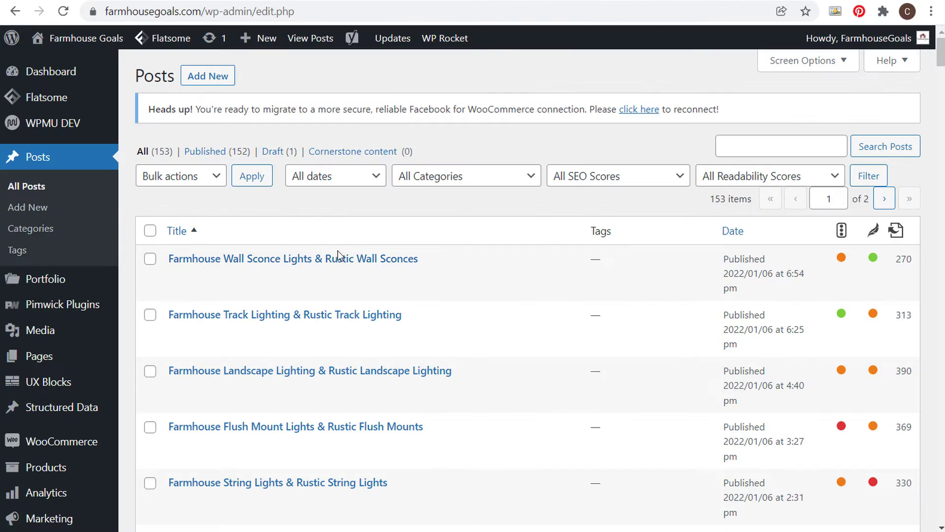
# - Return to the keyword plan from the WordPress posts and rename the plan Farmhouse Goals Plan January 2022
pyautogui.scroll(-20, 394, 300)
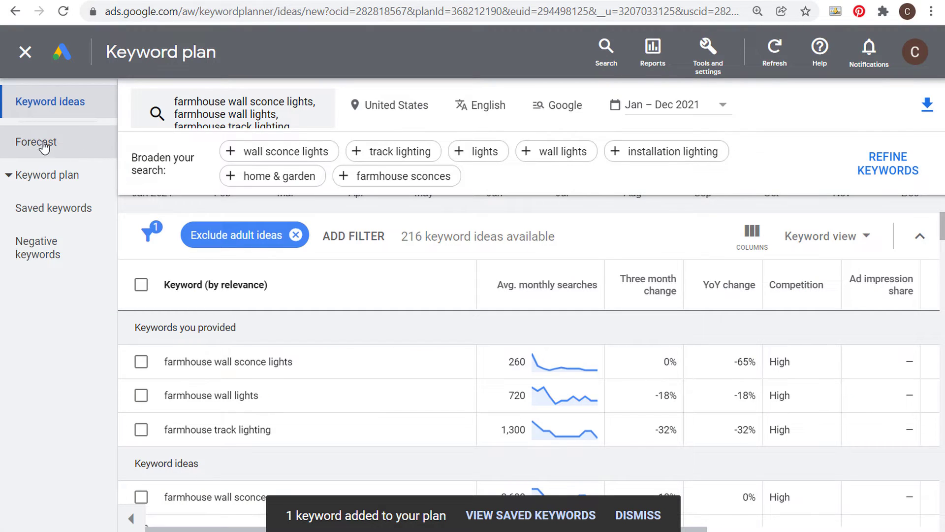
pyautogui.click(47, 175)
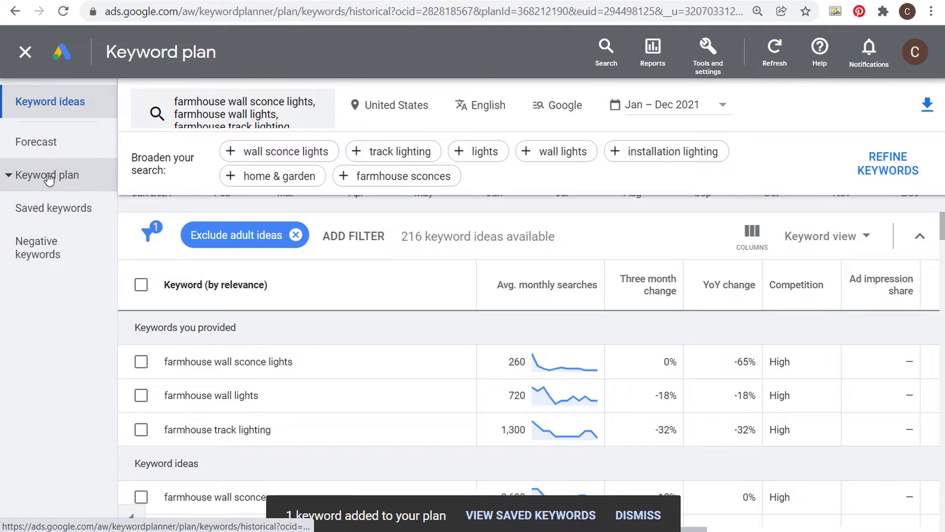
pyautogui.click(367, 120)
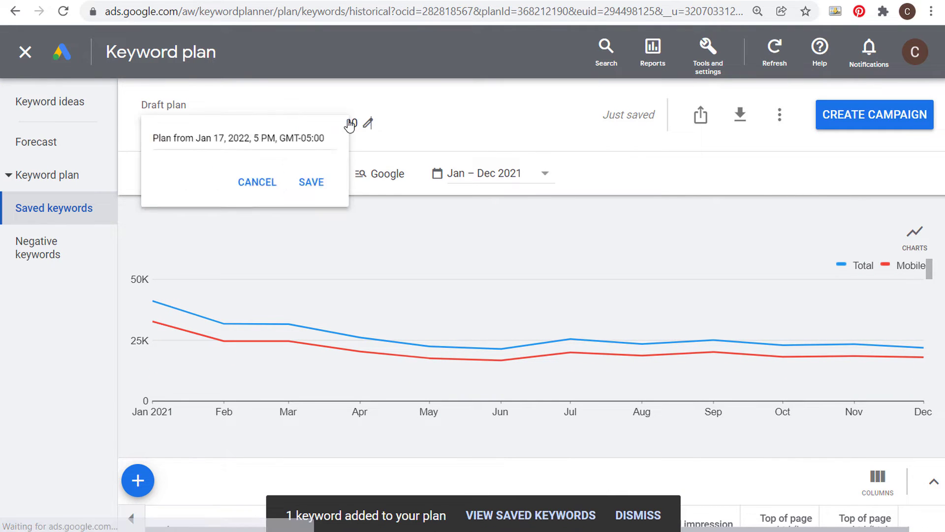
pyautogui.tripleClick(294, 148)
pyautogui.write('F')
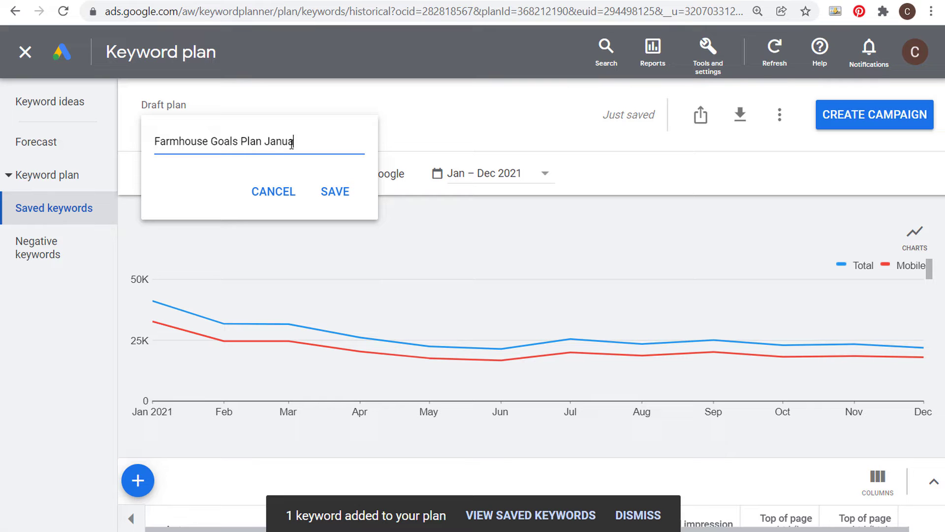
pyautogui.click(340, 191)
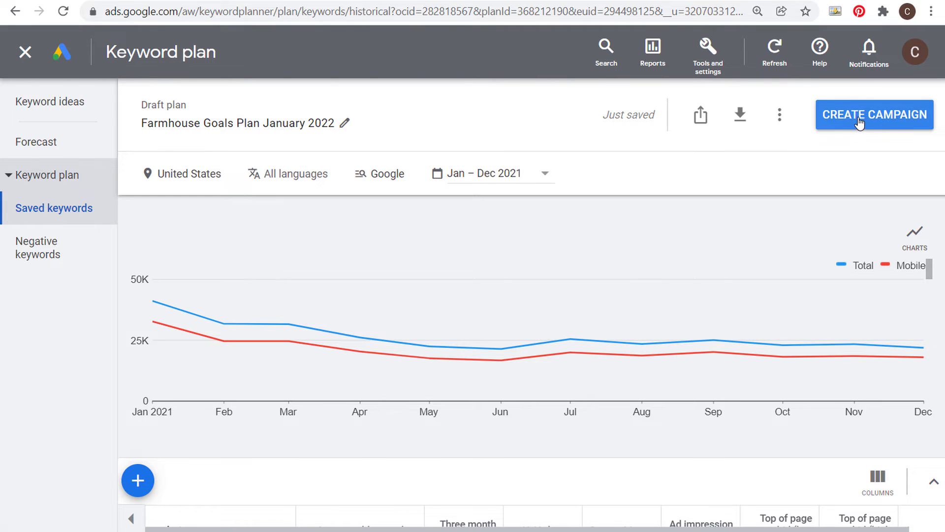
# - Create a campaign named Farmhouse Goals Example from the plan, keeping the $2.65 average daily budget
pyautogui.click(843, 118)
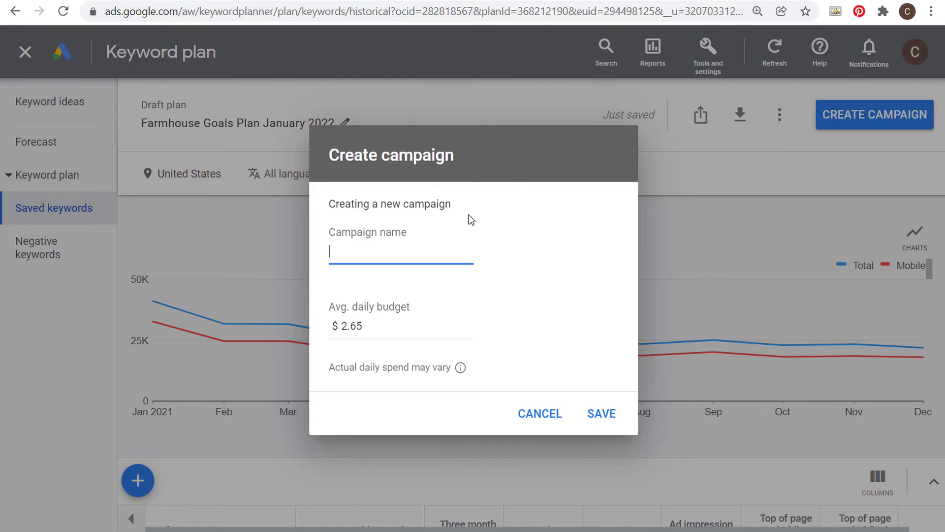
pyautogui.write('Farmhouse Goals Example')
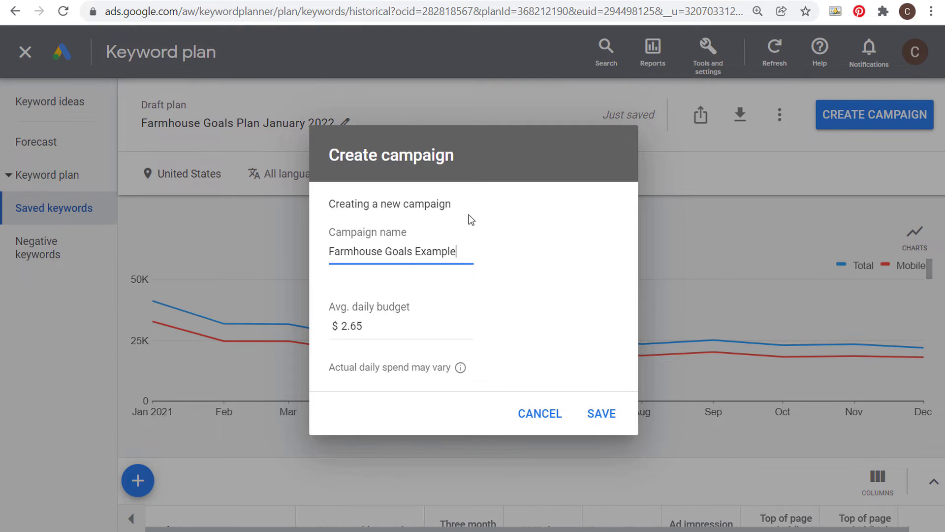
pyautogui.click(608, 409)
# - Review the implemented plan's creation status, forecast metrics, and the ad groups with their keywords
pyautogui.moveTo(27, 133); pyautogui.dragTo(165, 132)
pyautogui.click(189, 136)
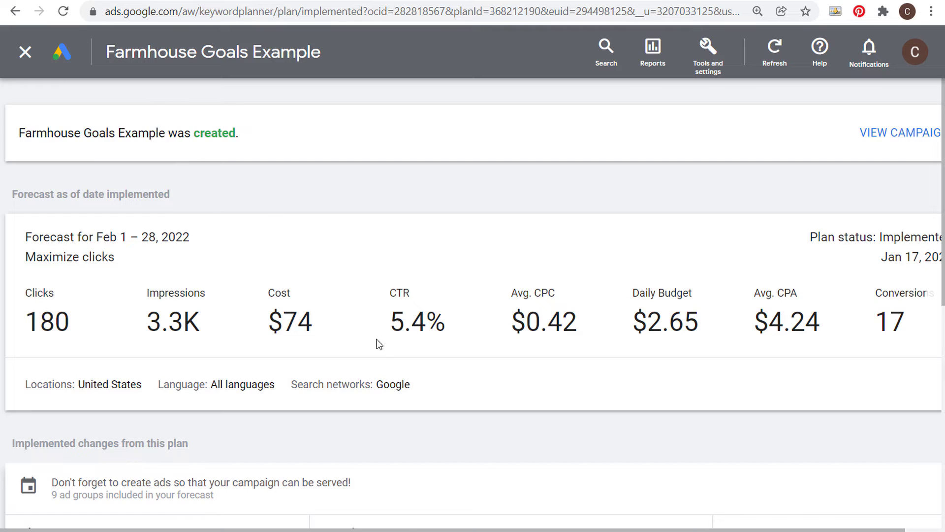
pyautogui.scroll(-2, 379, 343)
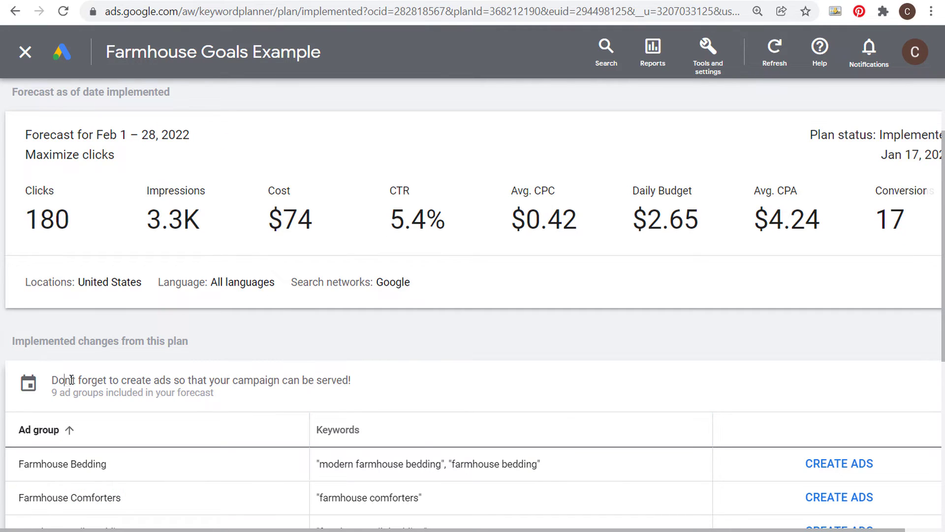
pyautogui.moveTo(72, 380); pyautogui.dragTo(176, 385)
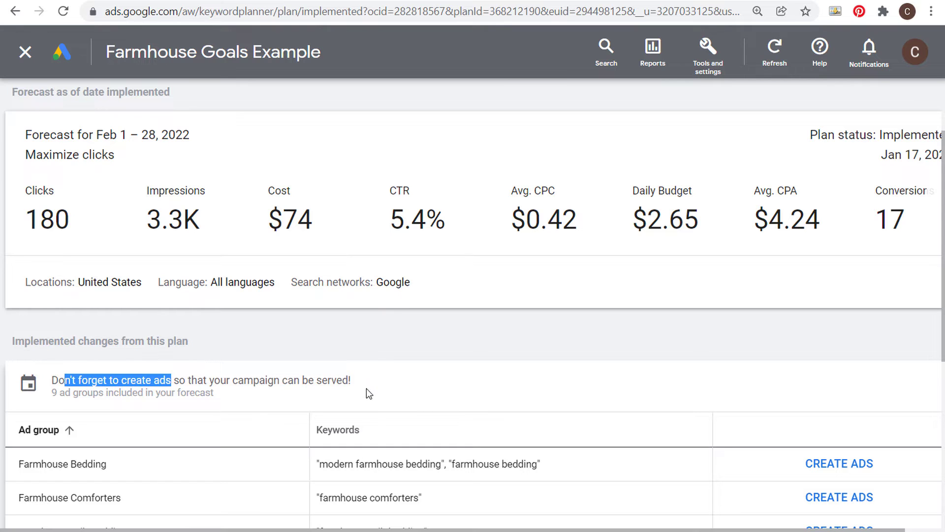
pyautogui.scroll(-2, 419, 365)
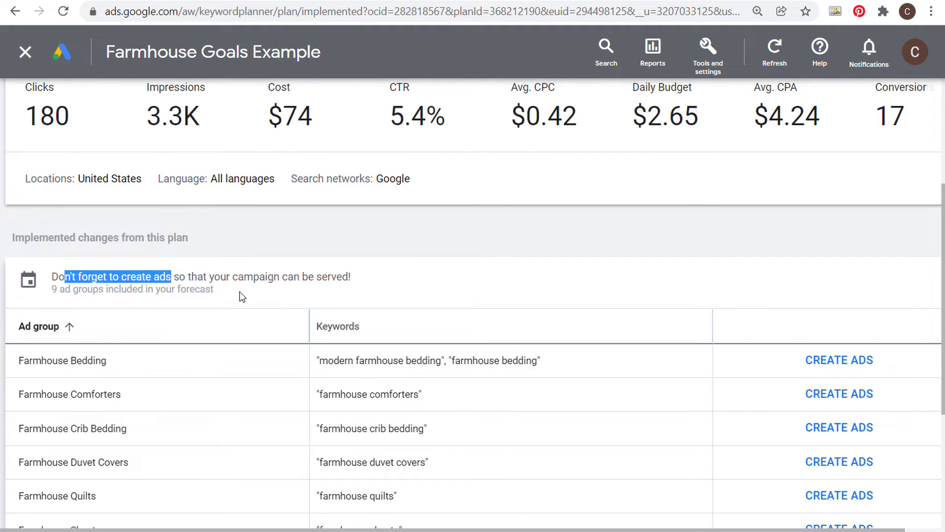
pyautogui.scroll(4, 593, 297)
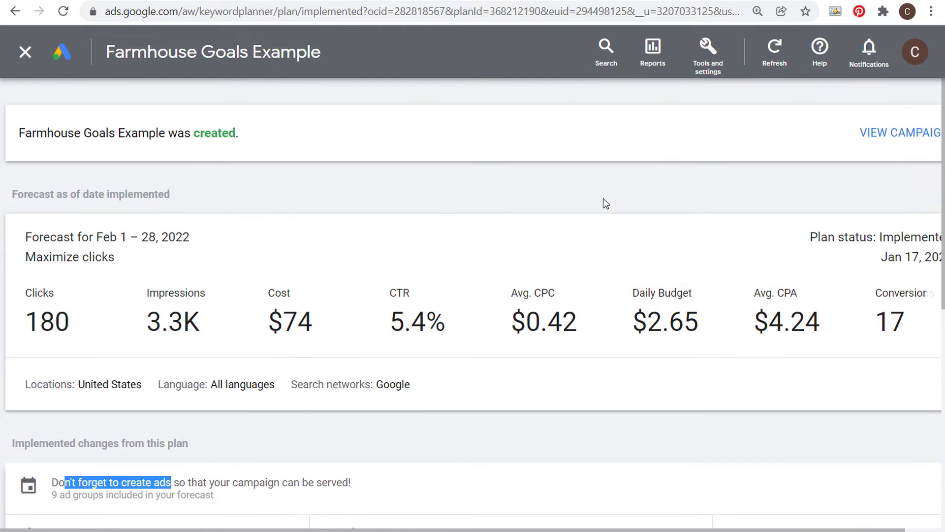
# - View the Farmhouse Goals Example campaign and look through its ad groups and search keywords
pyautogui.click(905, 134)
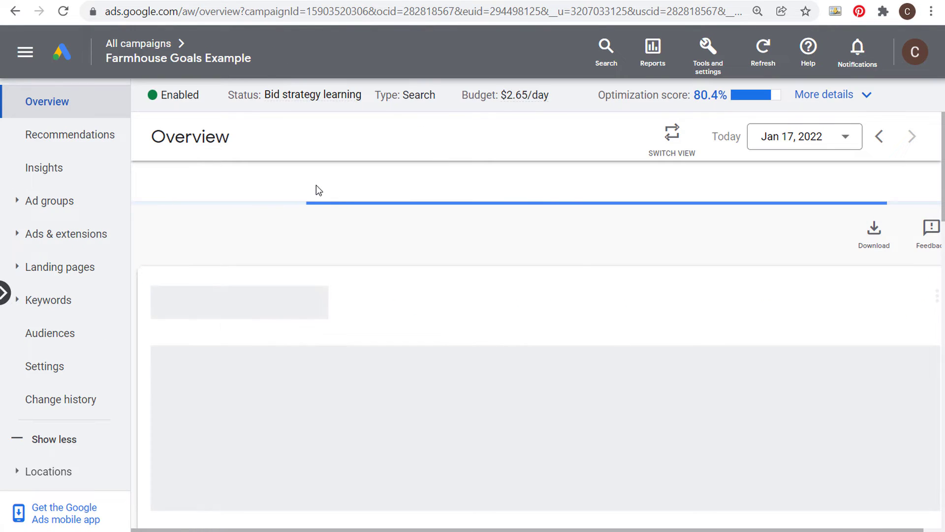
pyautogui.moveTo(127, 62)
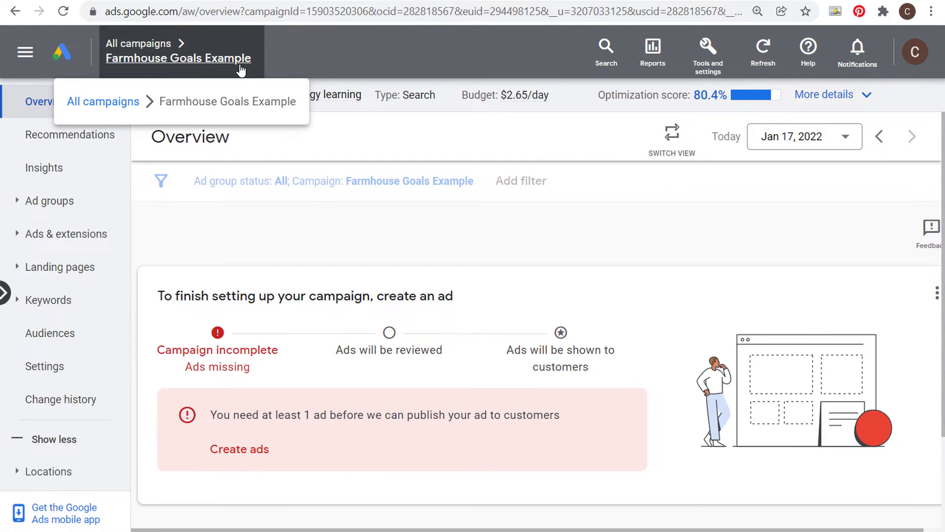
pyautogui.click(51, 200)
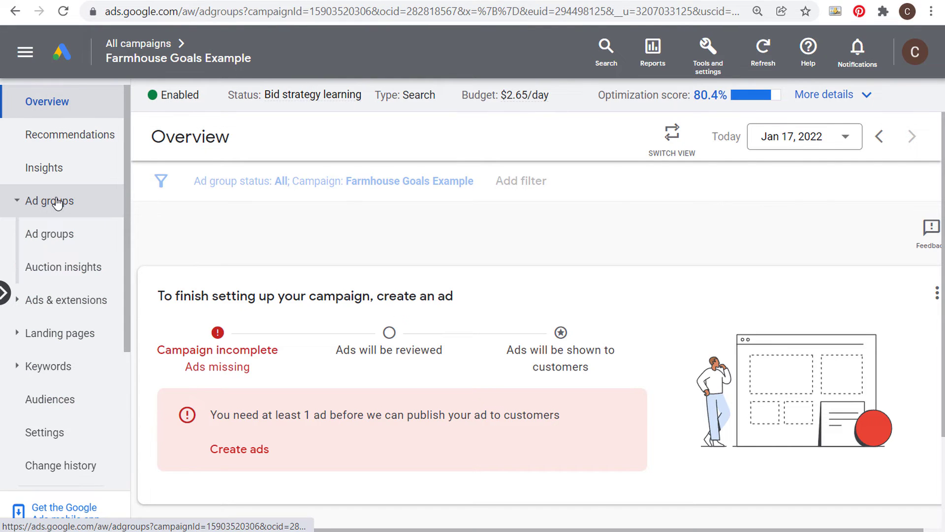
pyautogui.scroll(-2, 333, 277)
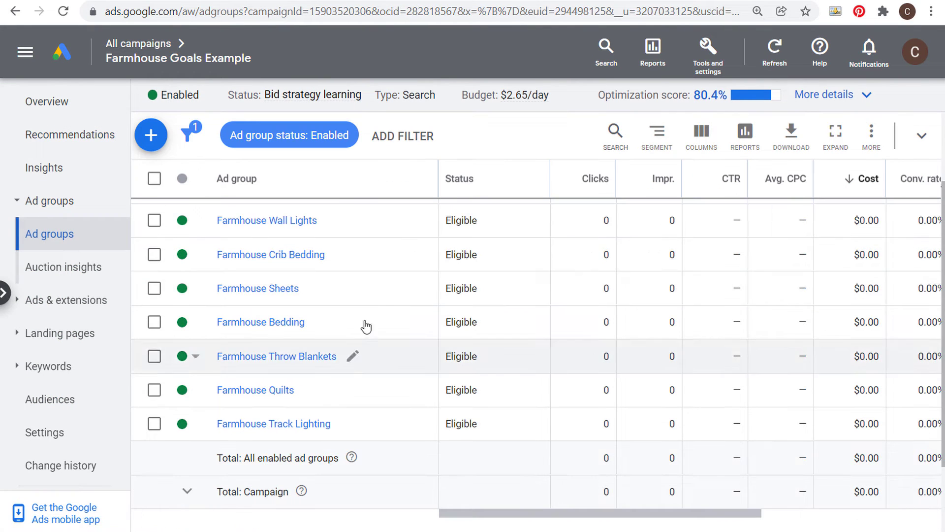
pyautogui.click(66, 367)
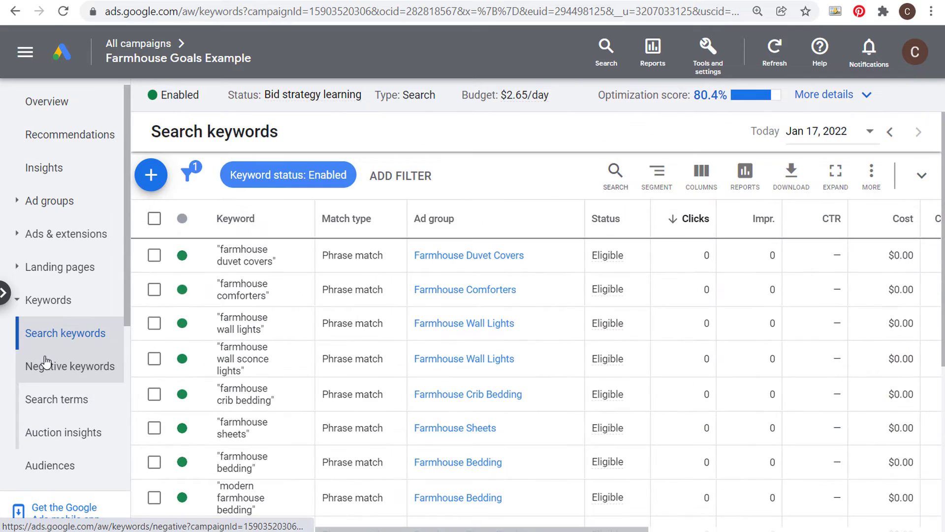
pyautogui.scroll(-3, 374, 394)
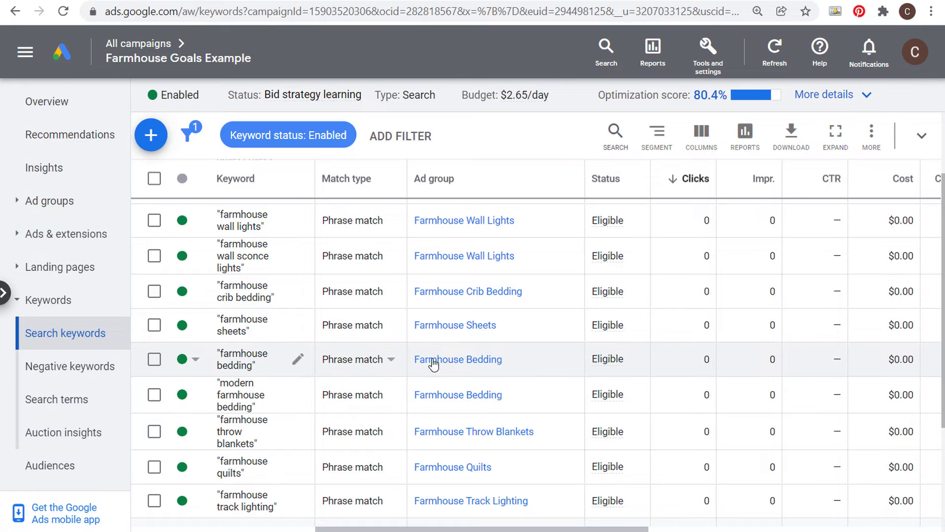
pyautogui.scroll(5, 365, 264)
# - Return to the campaign's ad groups and open the Farmhouse Throw Blankets ad group
pyautogui.click(49, 201)
pyautogui.click(55, 248)
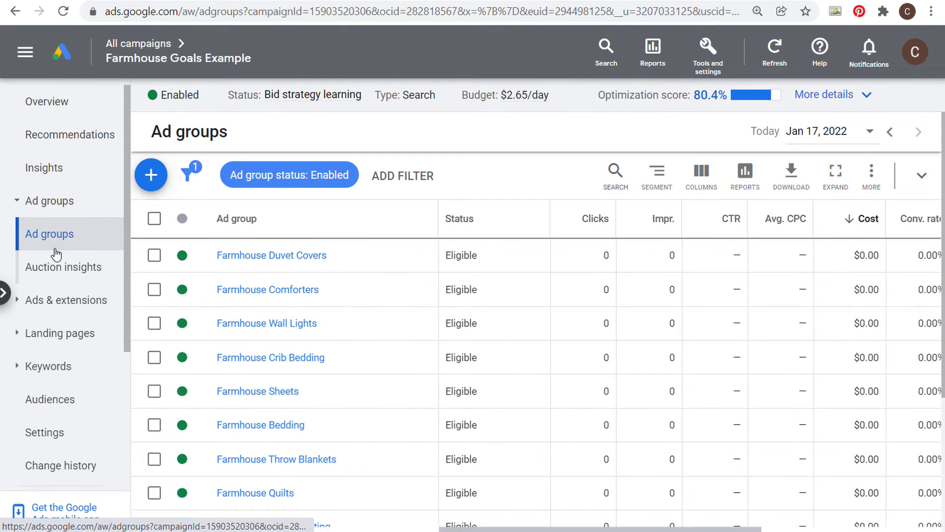
pyautogui.scroll(-2, 511, 323)
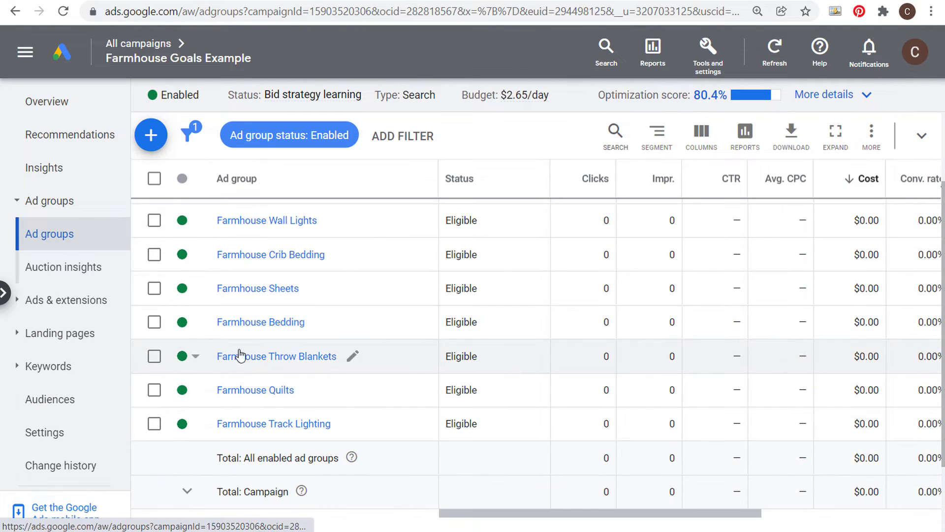
pyautogui.click(261, 358)
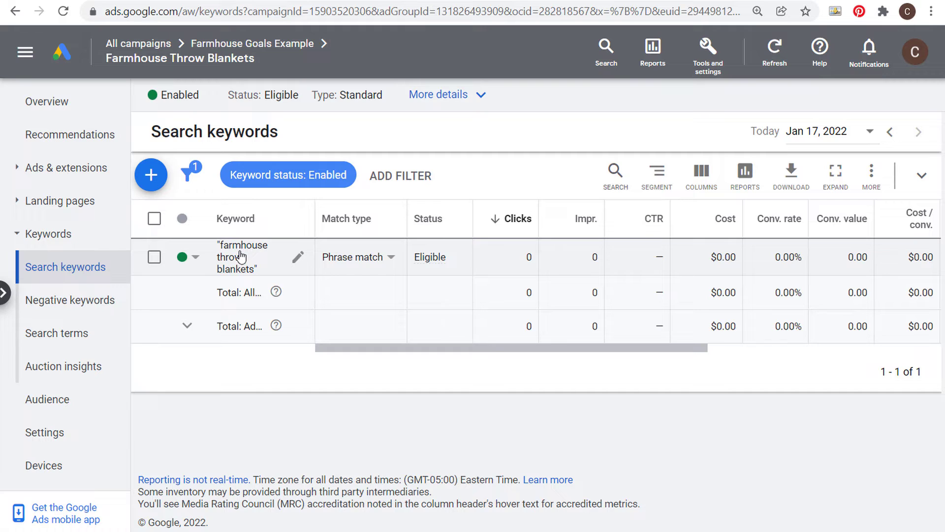
# - Start adding keywords to the Farmhouse Throw Blankets ad group and enter "farmhouse throw blankets" as the product for keyword ideas
pyautogui.click(151, 175)
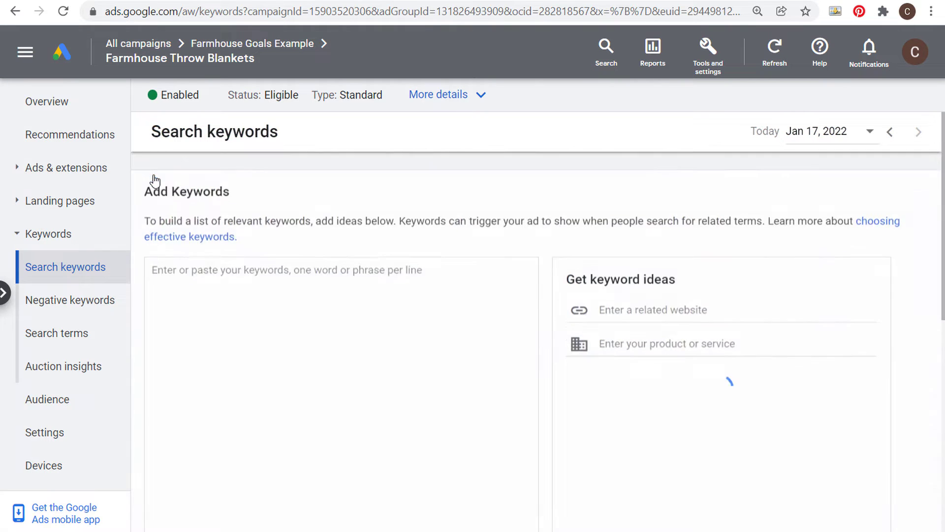
pyautogui.scroll(-2, 699, 227)
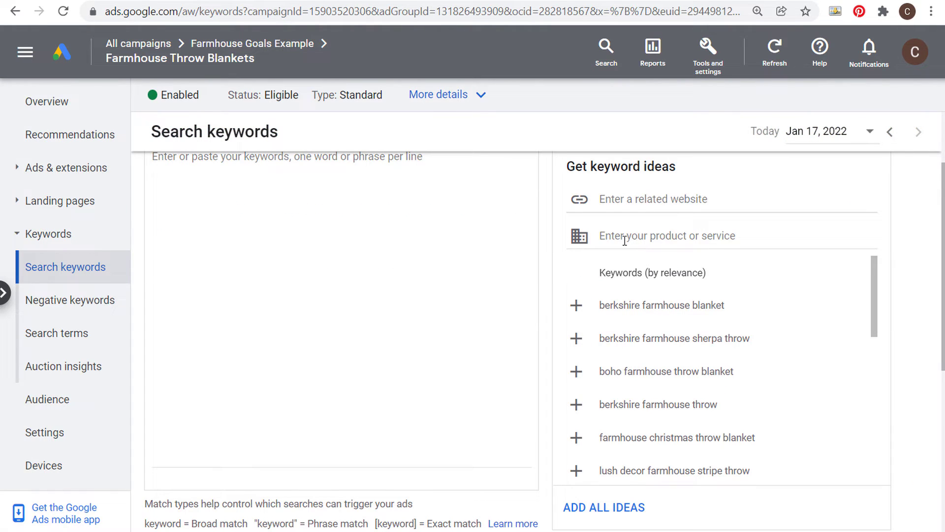
pyautogui.click(663, 237)
pyautogui.write('farmh')
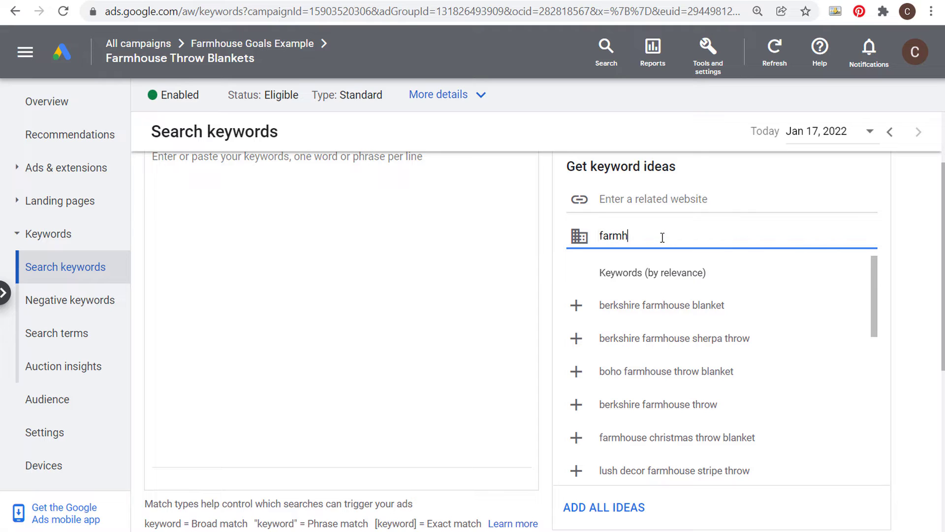
pyautogui.write('ouse throw blanke')
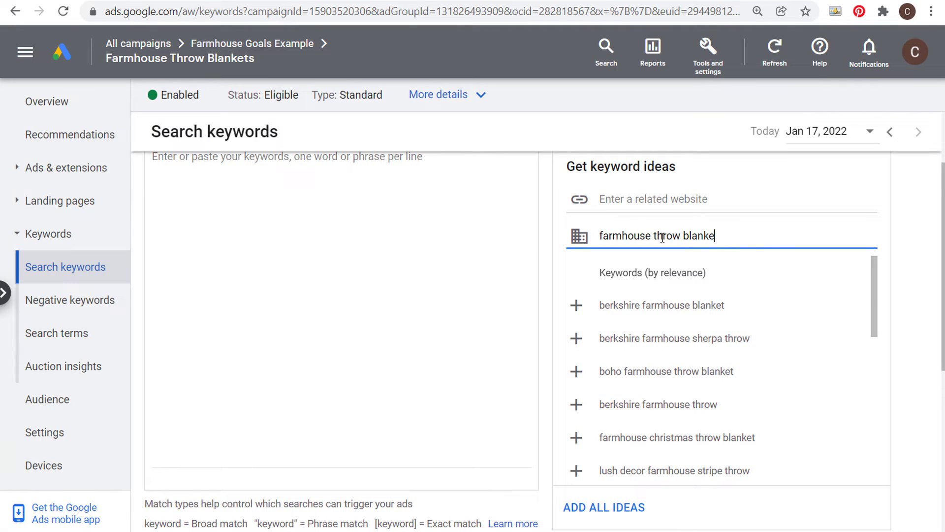
pyautogui.write('ts')
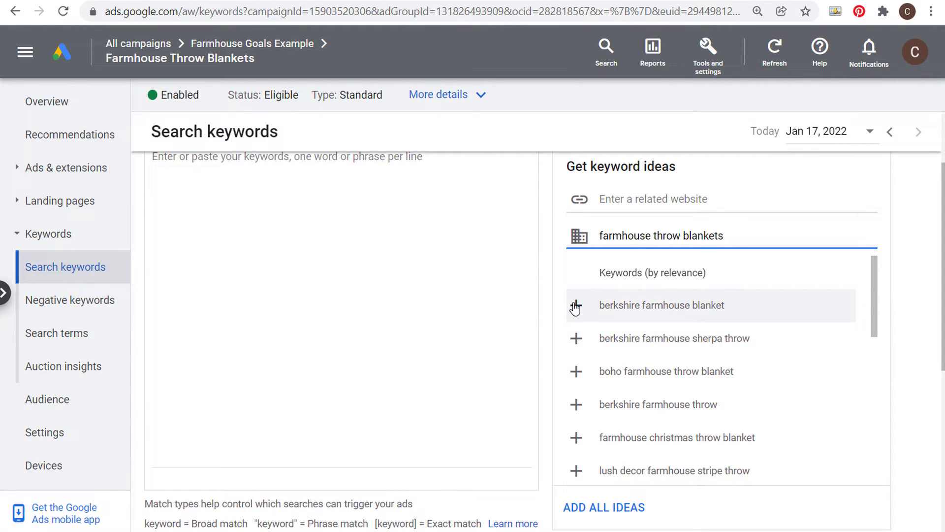
# - Add the suggested keywords "boho farmhouse throw blanket" and "farmhouse throws for couch" to the list
pyautogui.click(578, 373)
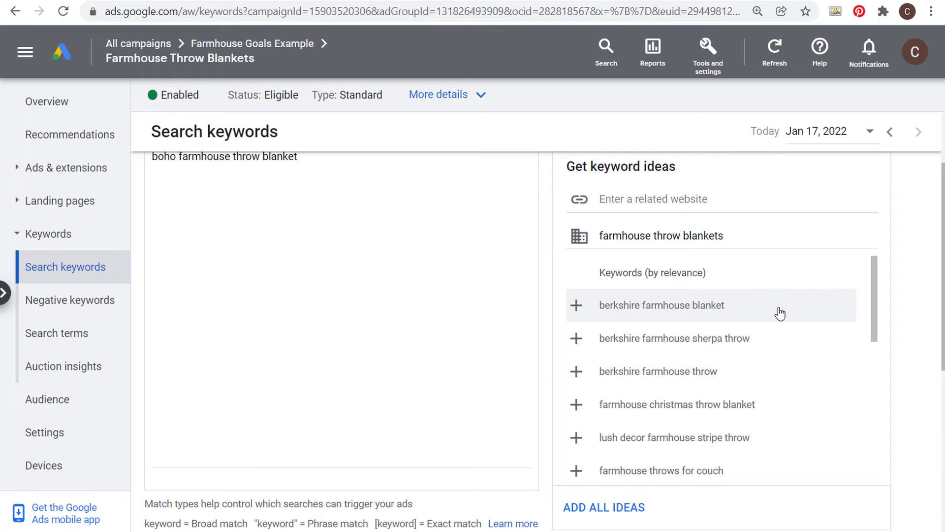
pyautogui.scroll(-2, 776, 340)
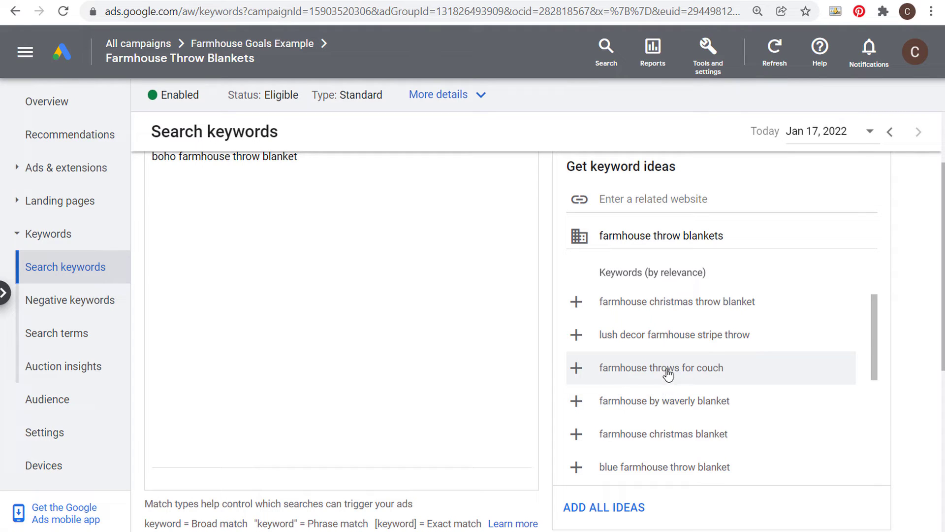
pyautogui.click(577, 372)
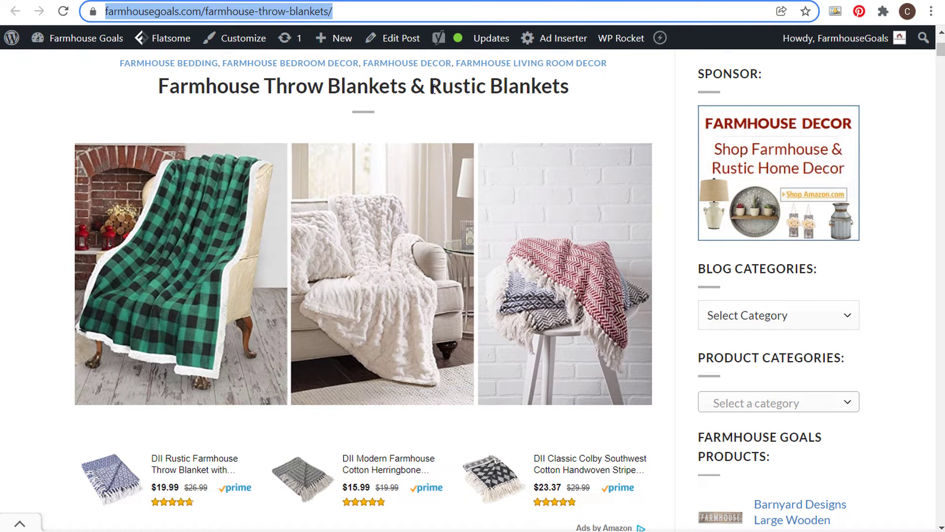
# - Check the title of the Farmhouse Goals throw blankets page, and add the keywords farmhouse throws, rustic throw blankets, and farmhouse blankets in Google Ads
pyautogui.moveTo(432, 88); pyautogui.dragTo(574, 93)
pyautogui.click(556, 91)
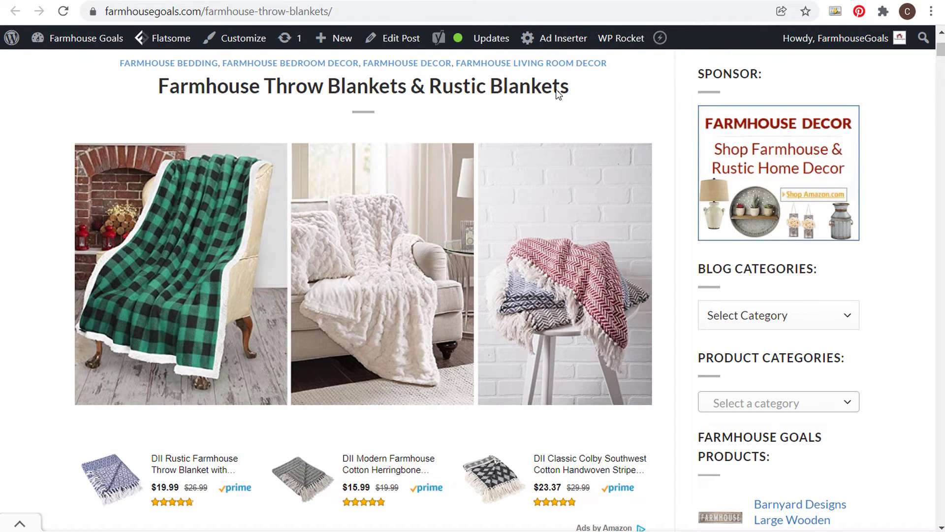
pyautogui.click(94, 1)
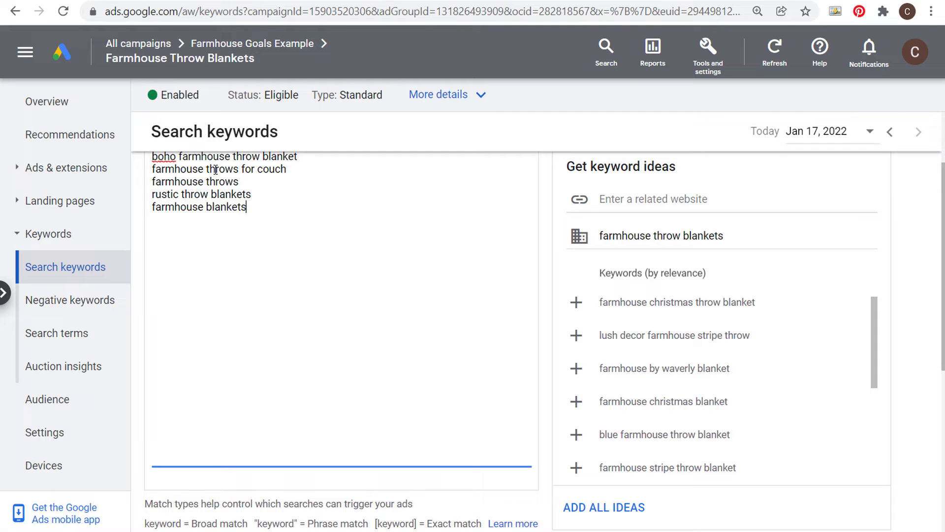
pyautogui.press('Return')
# - Add the suggested keyword "modern farmhouse blanket" to the list
pyautogui.scroll(-2, 732, 331)
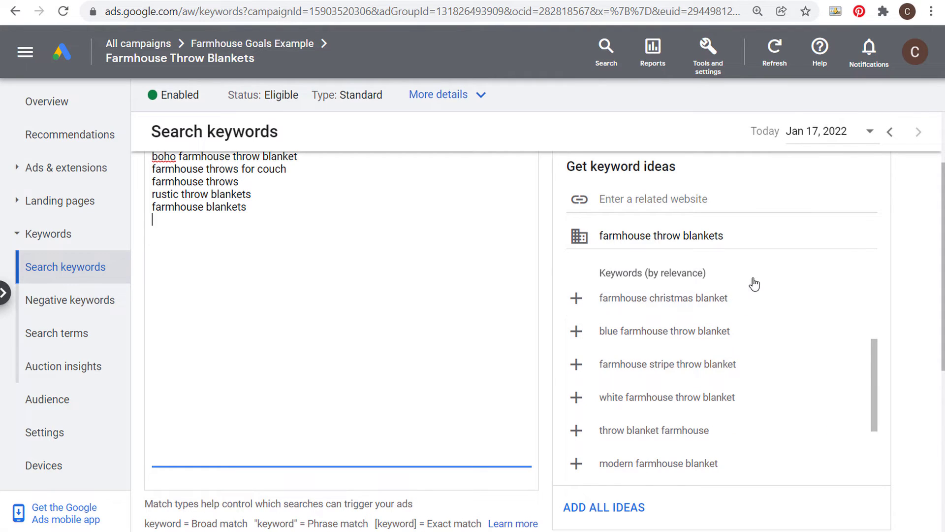
pyautogui.scroll(-2, 754, 284)
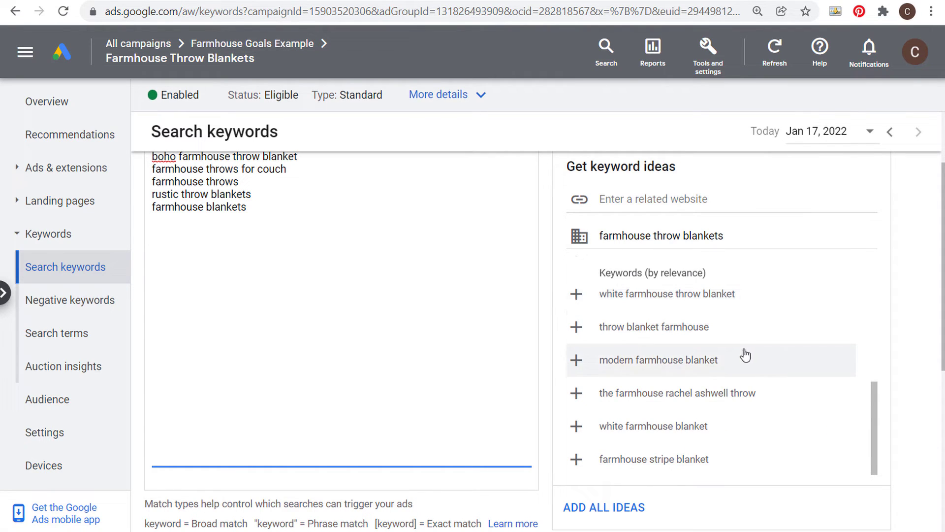
pyautogui.click(576, 362)
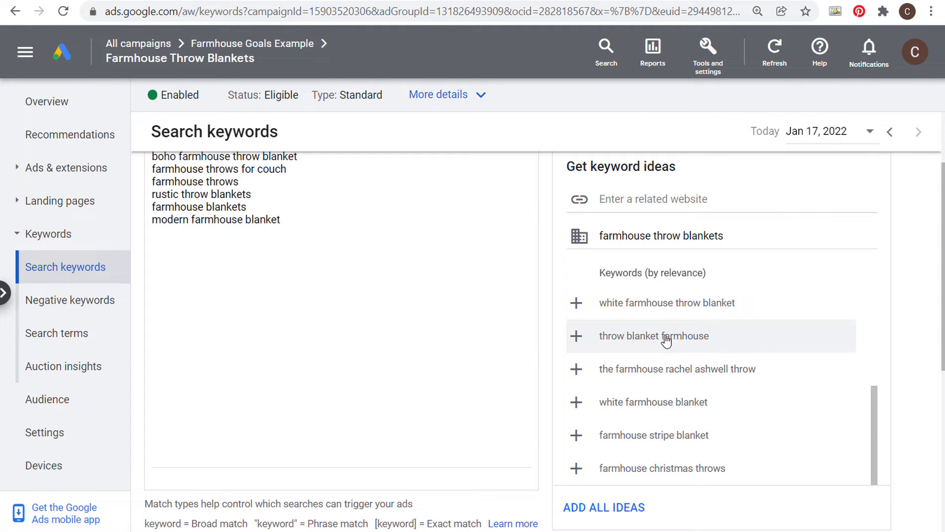
# - Review the entered keywords, the remaining keyword ideas, and the notation for broad, phrase, and exact match
pyautogui.scroll(2, 372, 287)
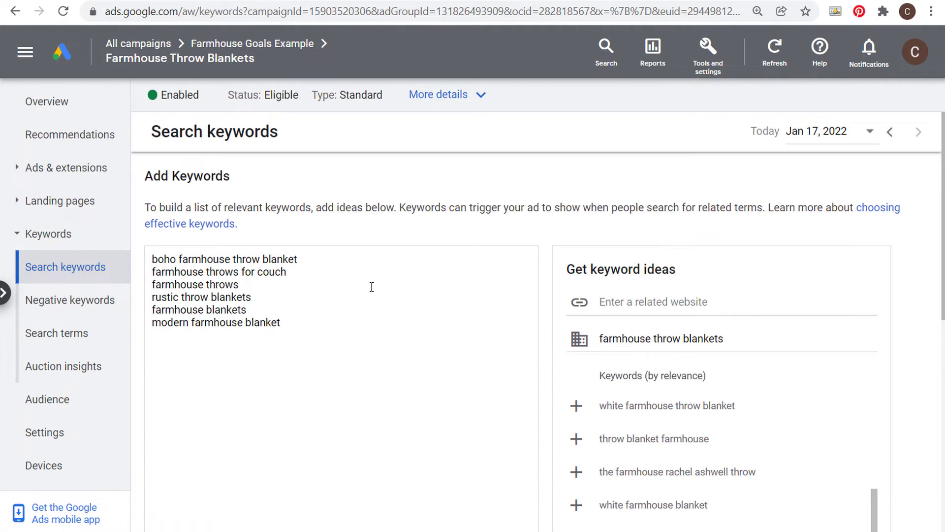
pyautogui.scroll(-3, 743, 424)
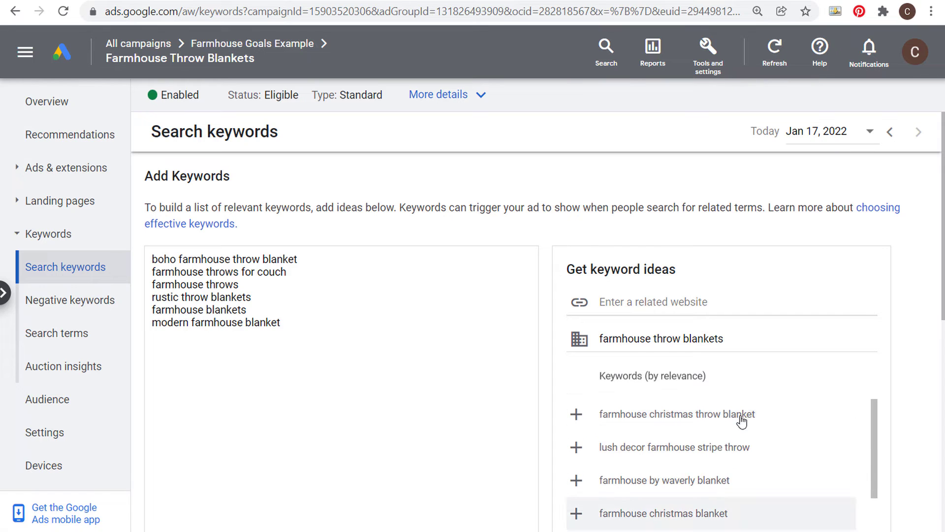
pyautogui.scroll(-5, 747, 425)
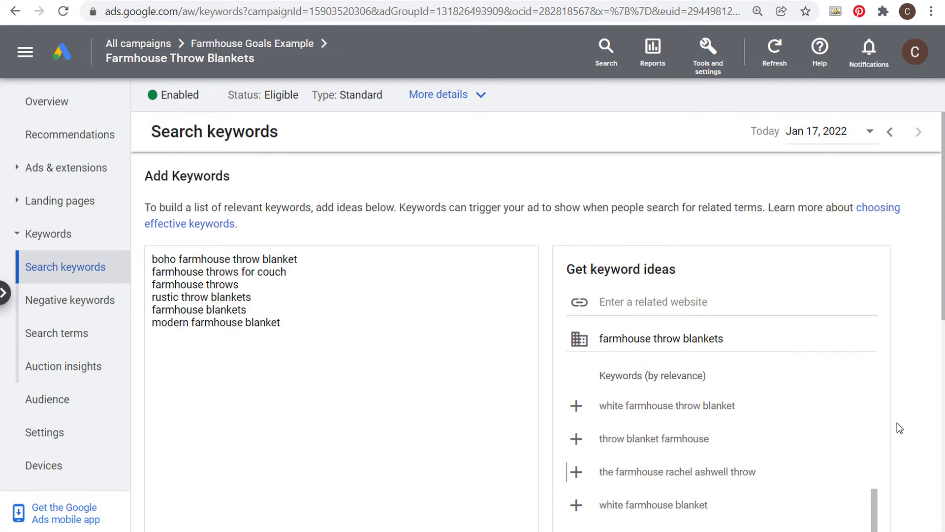
pyautogui.scroll(-4, 758, 428)
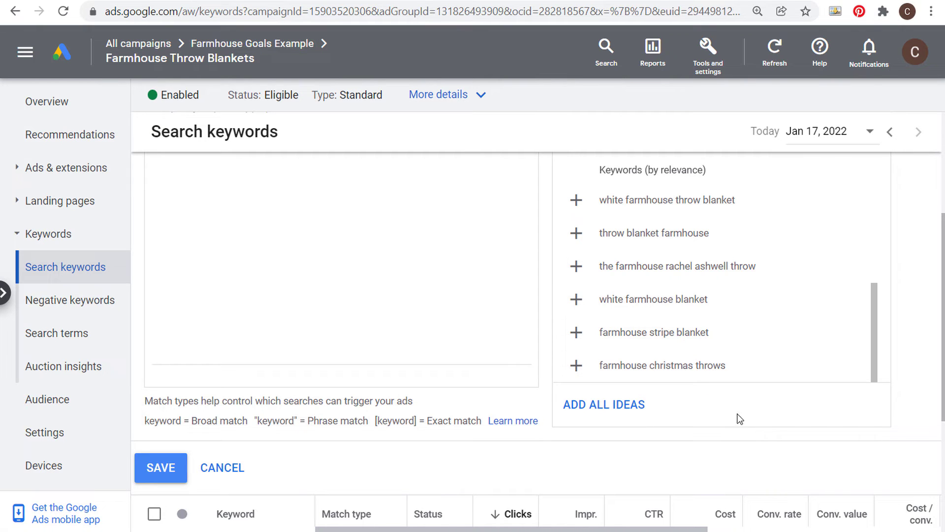
pyautogui.scroll(4, 460, 333)
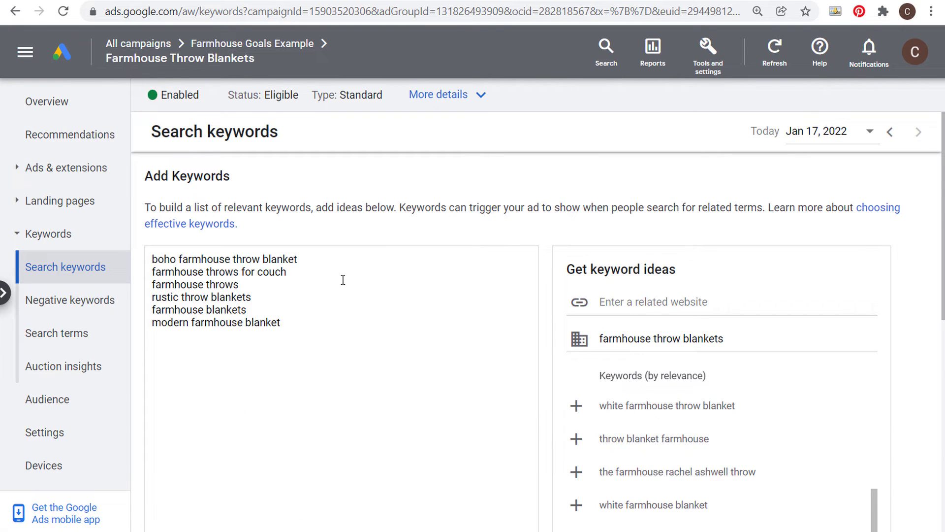
pyautogui.scroll(-4, 343, 280)
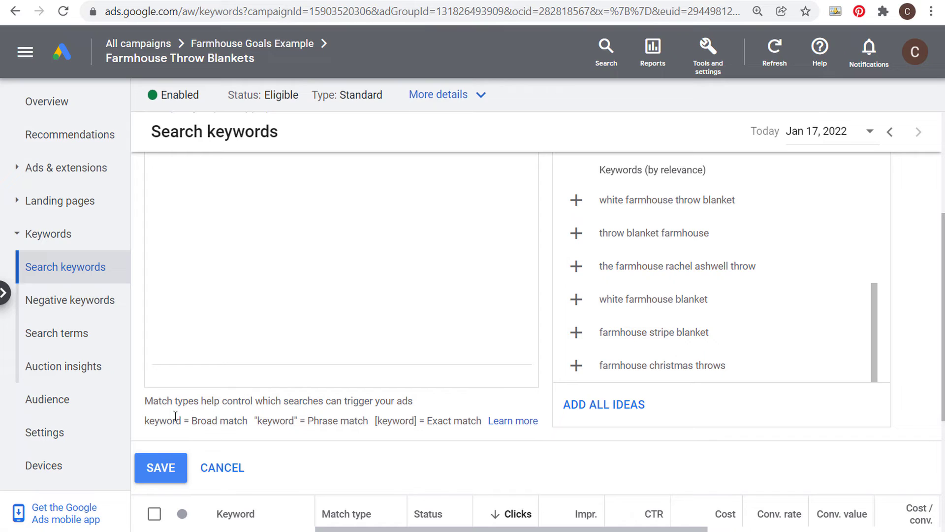
pyautogui.moveTo(143, 421); pyautogui.dragTo(181, 421)
pyautogui.moveTo(254, 422); pyautogui.dragTo(297, 422)
pyautogui.moveTo(375, 423); pyautogui.dragTo(418, 423)
pyautogui.click(203, 423)
# - Enclose all six entered keywords in quotation marks for phrase match and save them to the ad group
pyautogui.scroll(4, 303, 348)
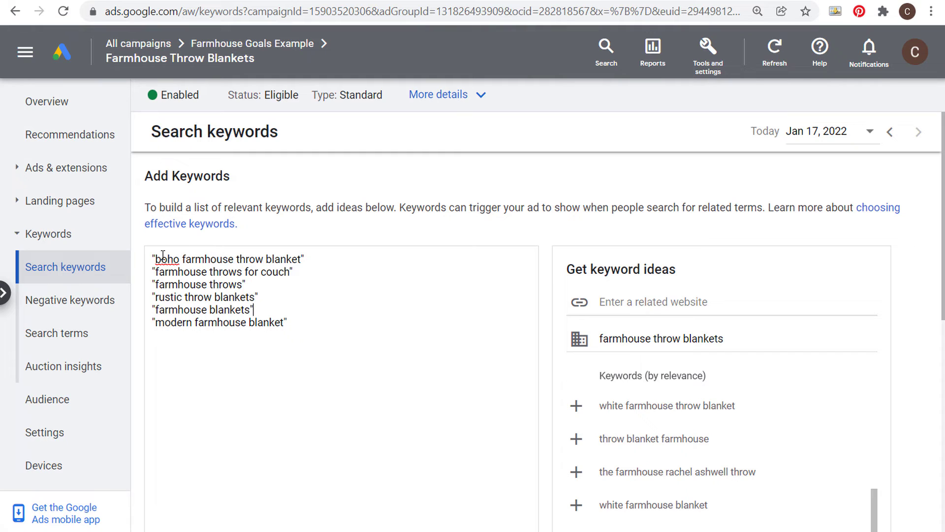
pyautogui.moveTo(153, 258); pyautogui.dragTo(304, 270)
pyautogui.click(370, 310)
pyautogui.scroll(-4, 460, 307)
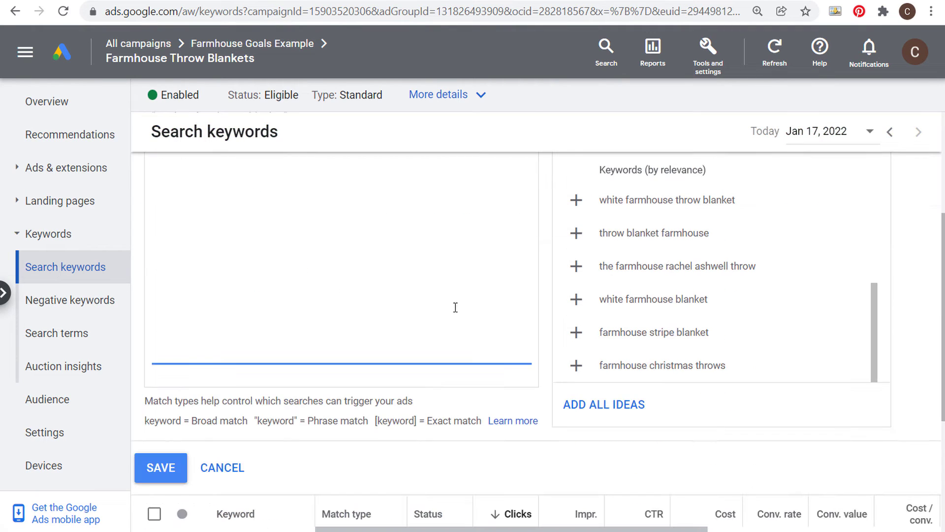
pyautogui.click(162, 466)
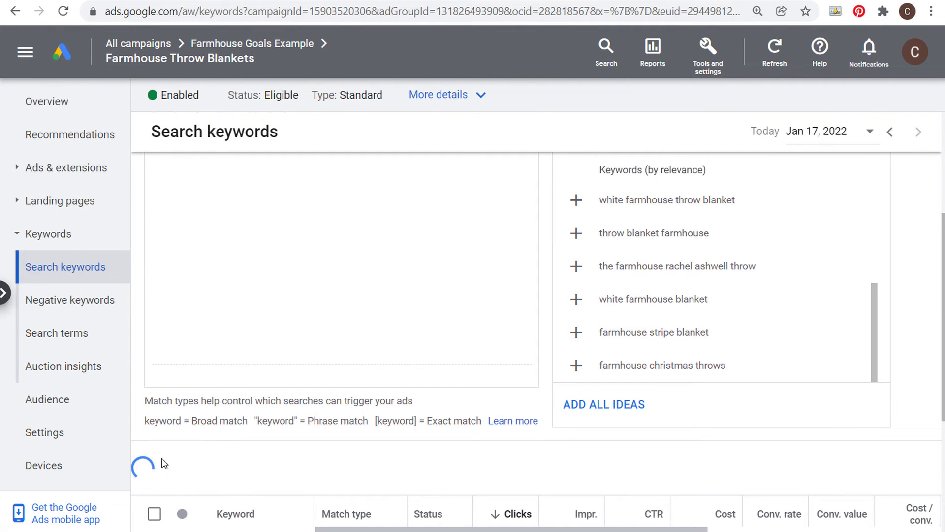
pyautogui.scroll(2, 243, 207)
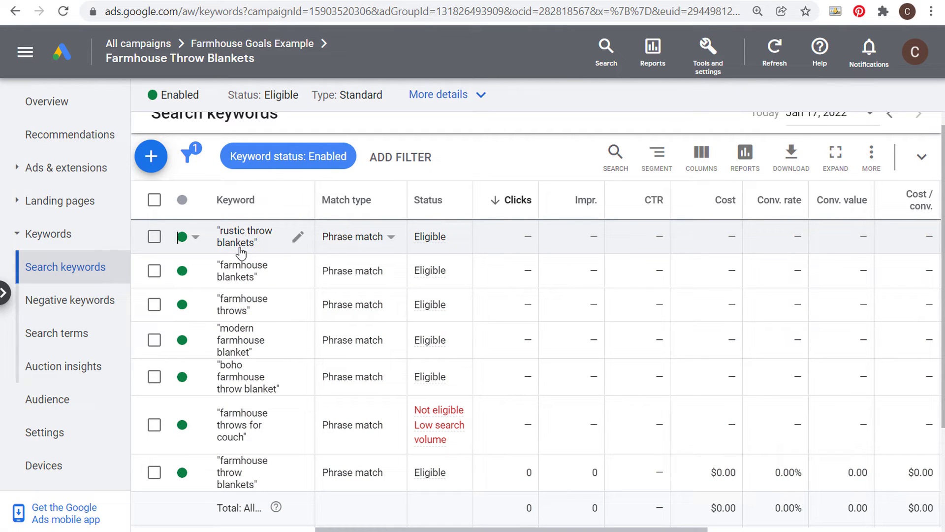
# - Add and save the phrase match keywords "vintage throw blankets" and "country throw blankets" in the ad group
pyautogui.click(150, 156)
pyautogui.click(266, 296)
pyautogui.write('"vintage throw blankets" "country throw blankets"')
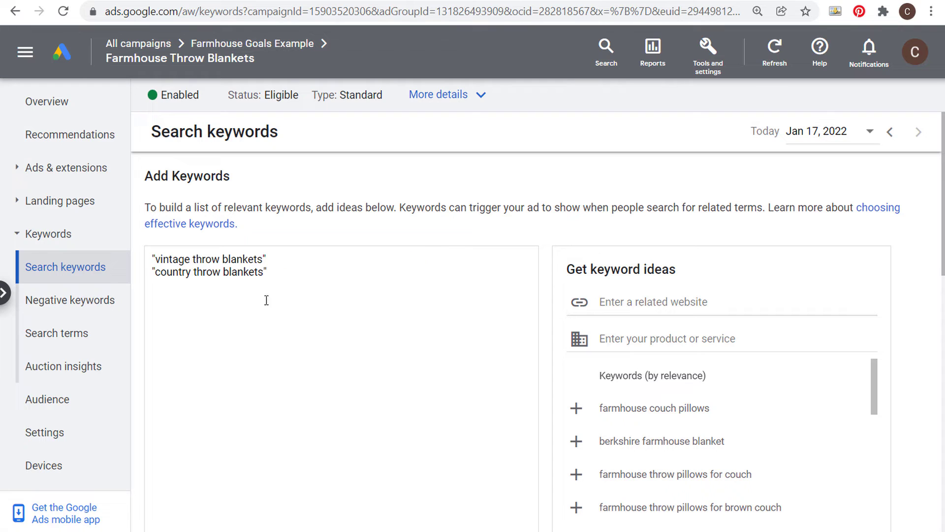
pyautogui.scroll(-4, 344, 285)
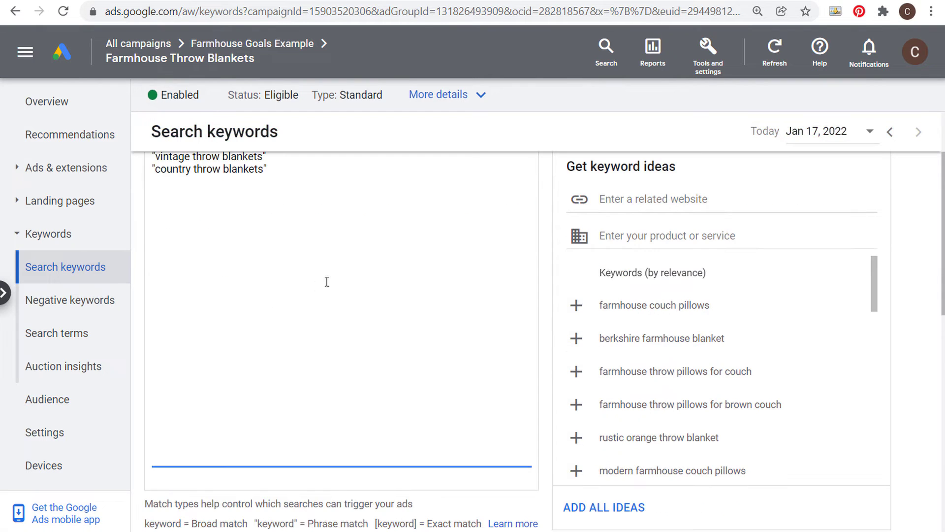
pyautogui.click(165, 472)
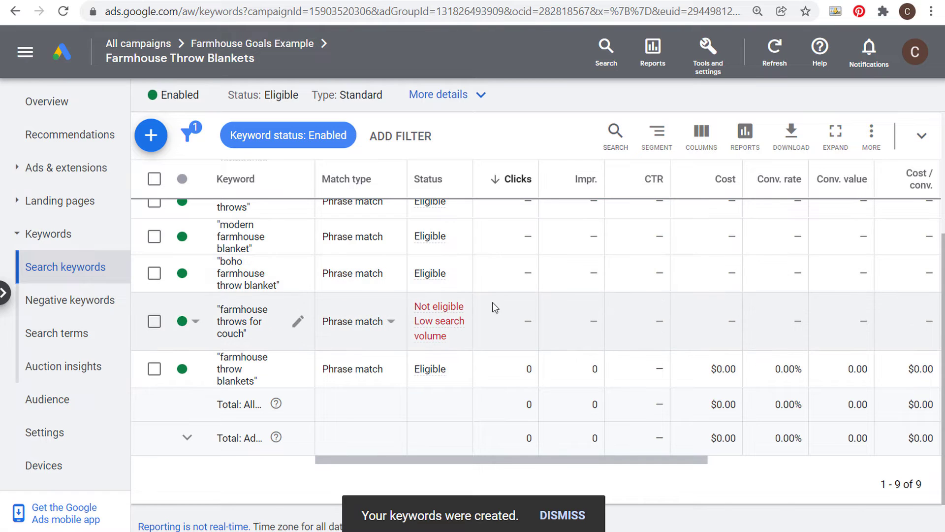
# - Remove the low search volume keyword "farmhouse throws for couch" and look over the remaining keywords
pyautogui.scroll(2, 494, 308)
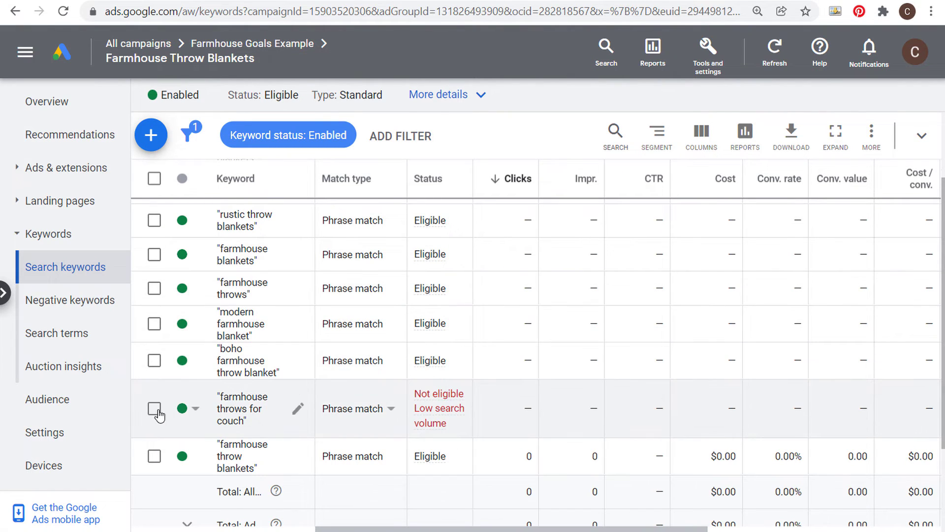
pyautogui.click(154, 409)
pyautogui.click(242, 136)
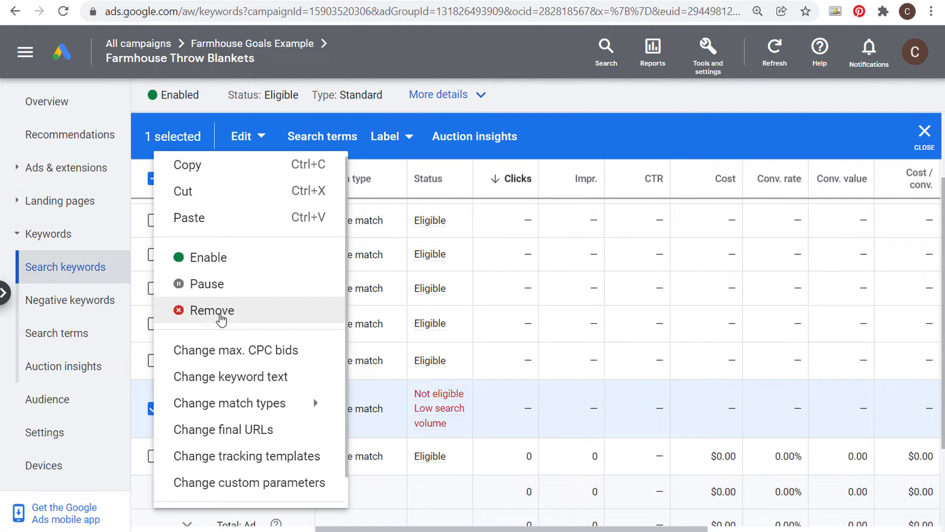
pyautogui.click(222, 319)
pyautogui.click(647, 348)
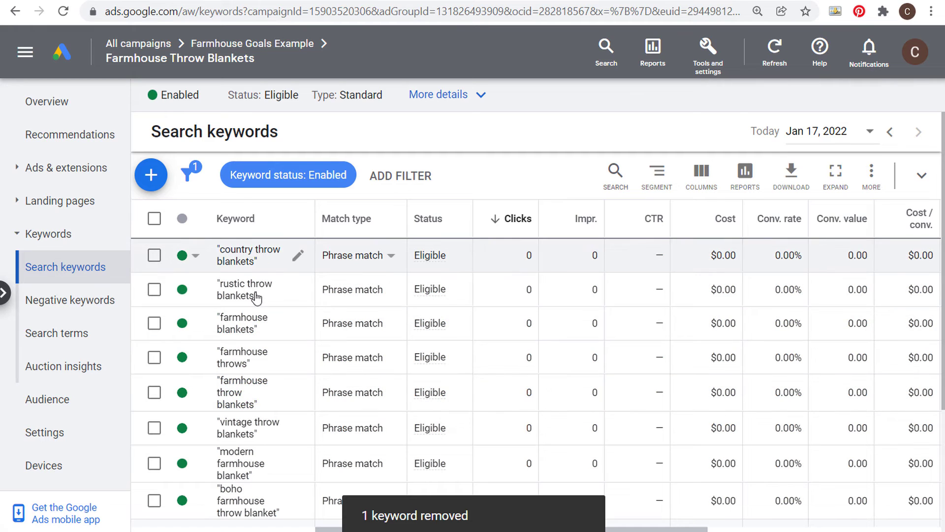
pyautogui.moveTo(252, 351); pyautogui.dragTo(241, 404)
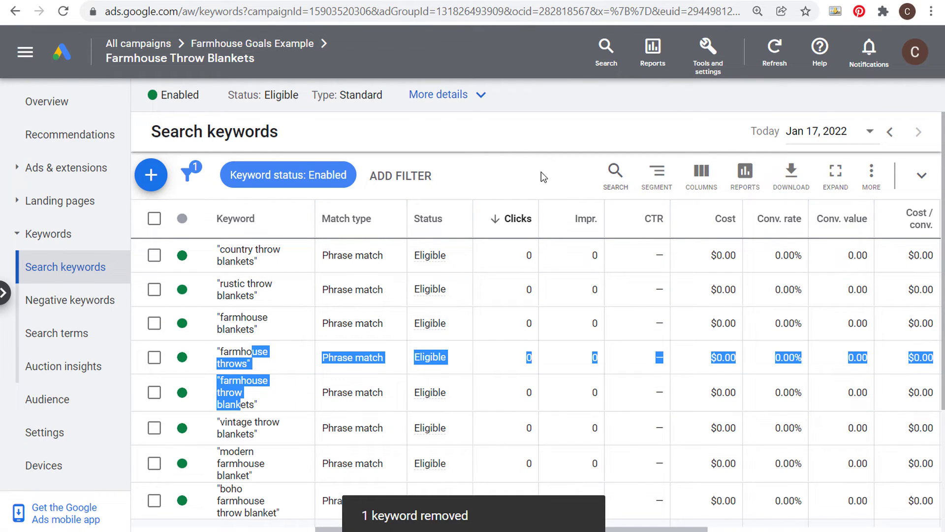
pyautogui.click(519, 125)
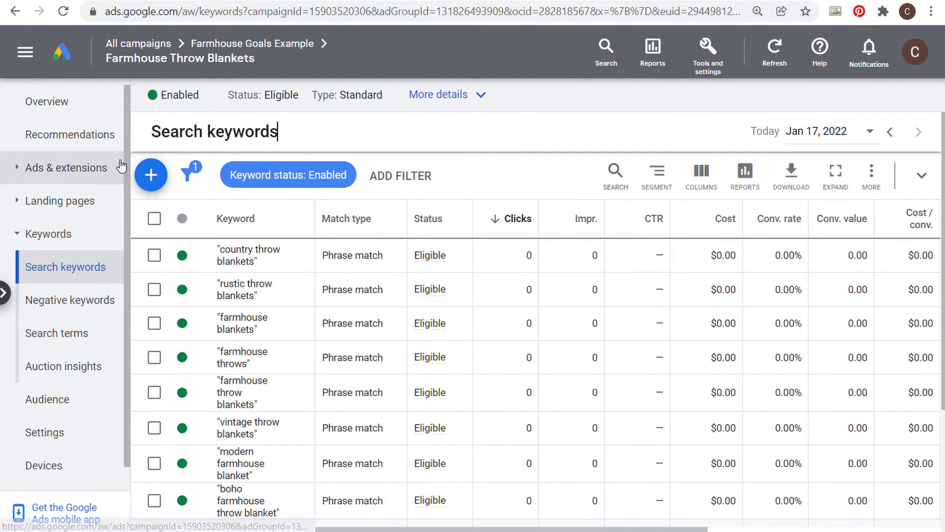
# - Open the Farmhouse Throw Blankets ad group's ads and start a new responsive search ad
pyautogui.click(22, 170)
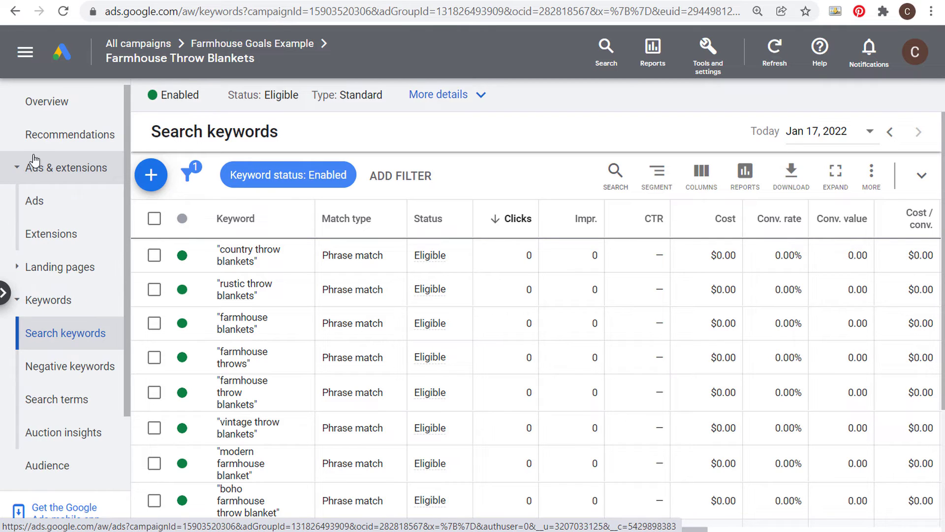
pyautogui.click(45, 206)
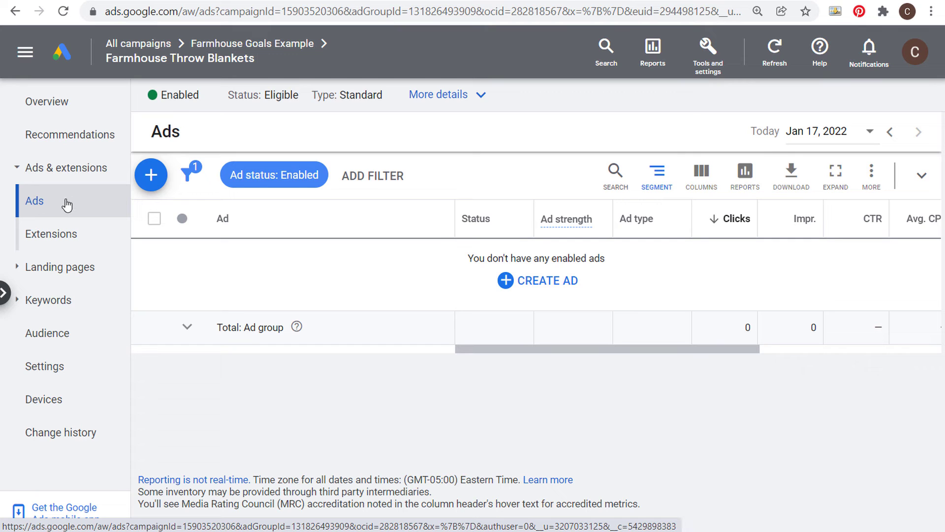
pyautogui.click(506, 282)
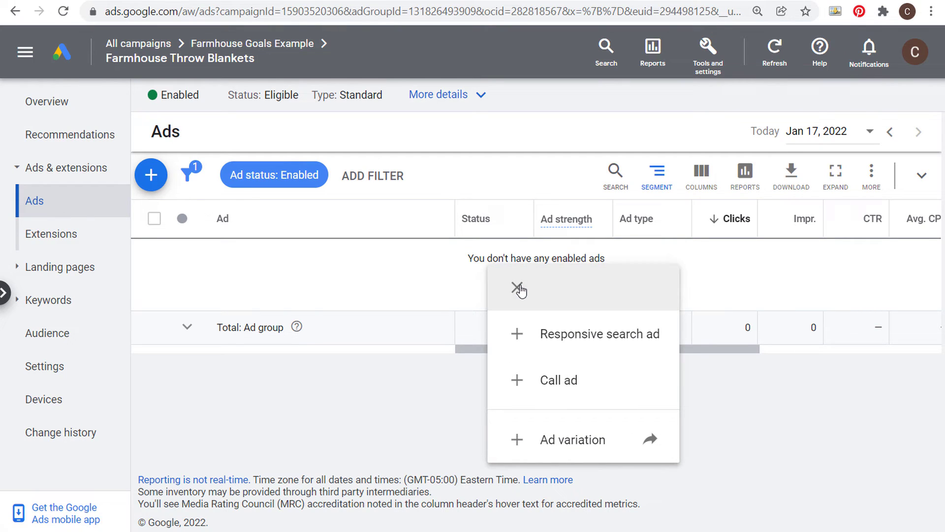
pyautogui.click(520, 344)
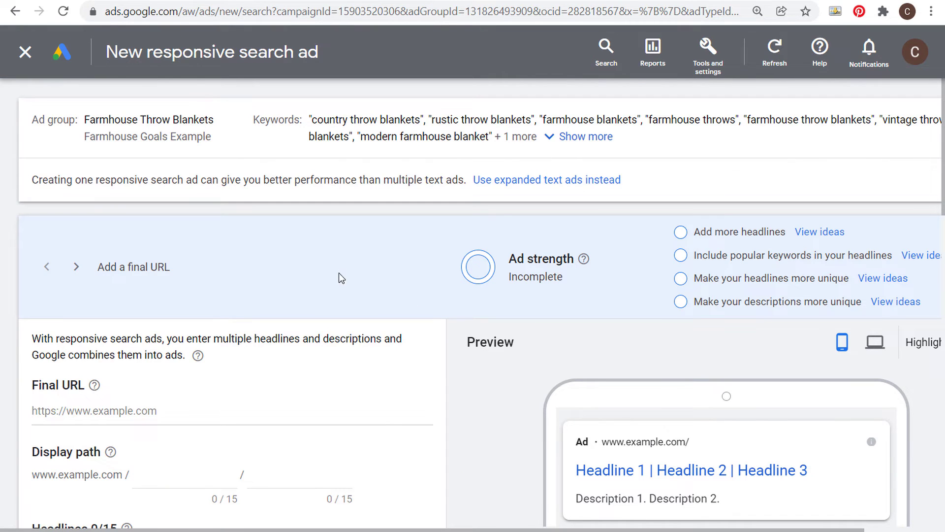
# - Copy the address of the farmhouse throw blankets page on farmhousegoals.com and enter it as the ad's final URL
pyautogui.scroll(-10, 477, 283)
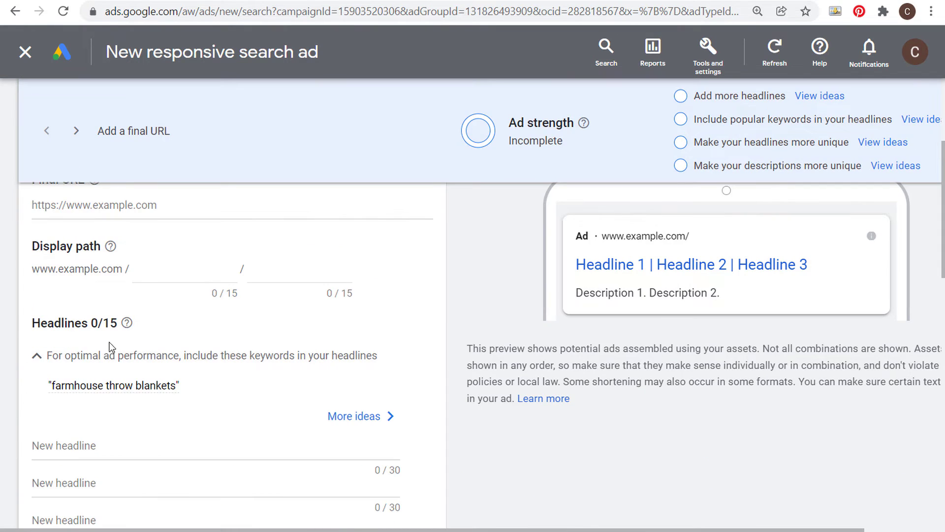
pyautogui.scroll(-2, 477, 340)
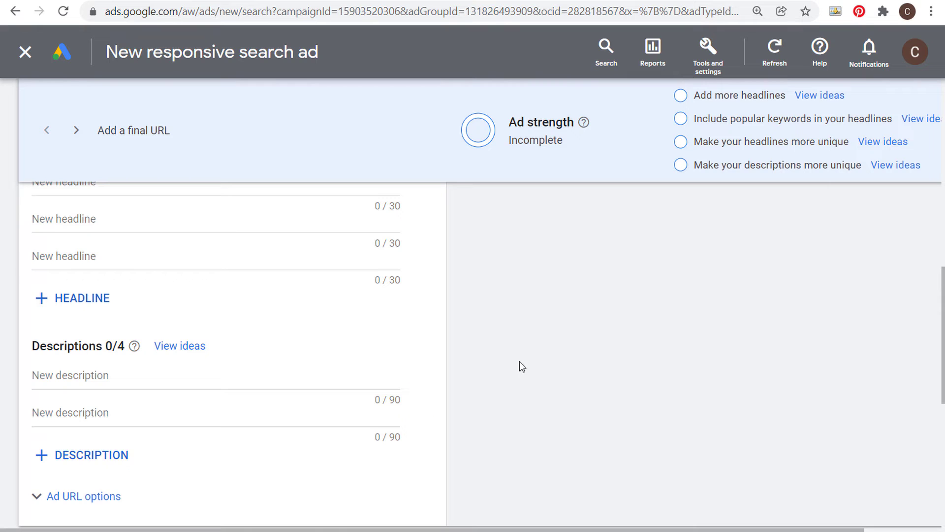
pyautogui.scroll(-2, 546, 369)
pyautogui.scroll(8, 552, 339)
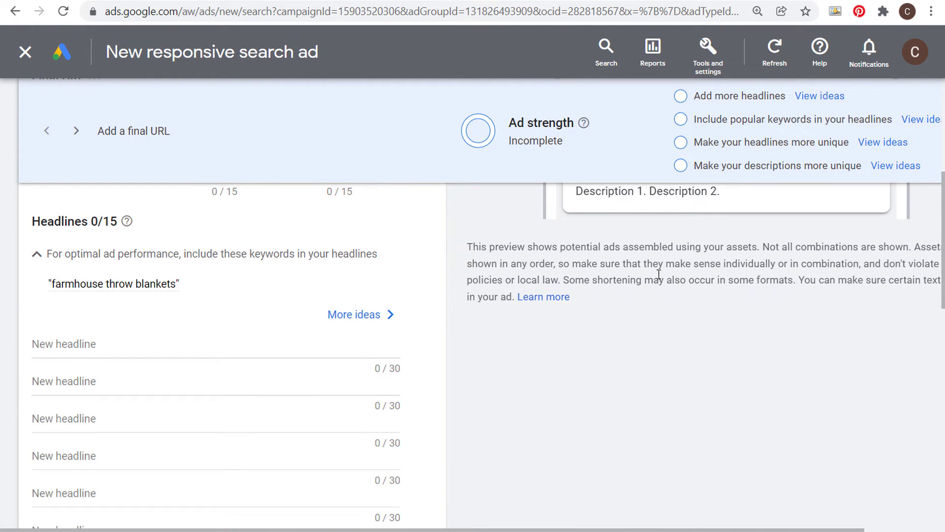
pyautogui.scroll(2, 500, 284)
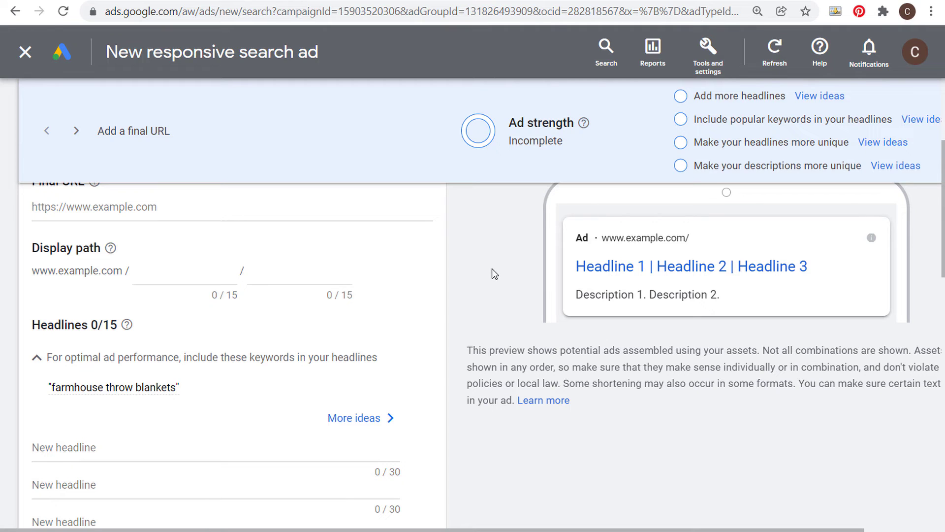
pyautogui.scroll(2, 495, 267)
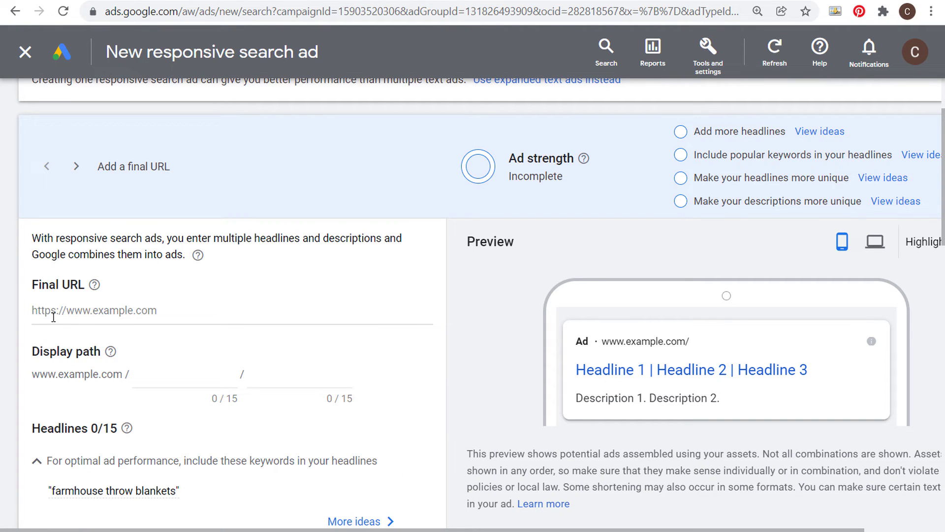
pyautogui.click(280, 0)
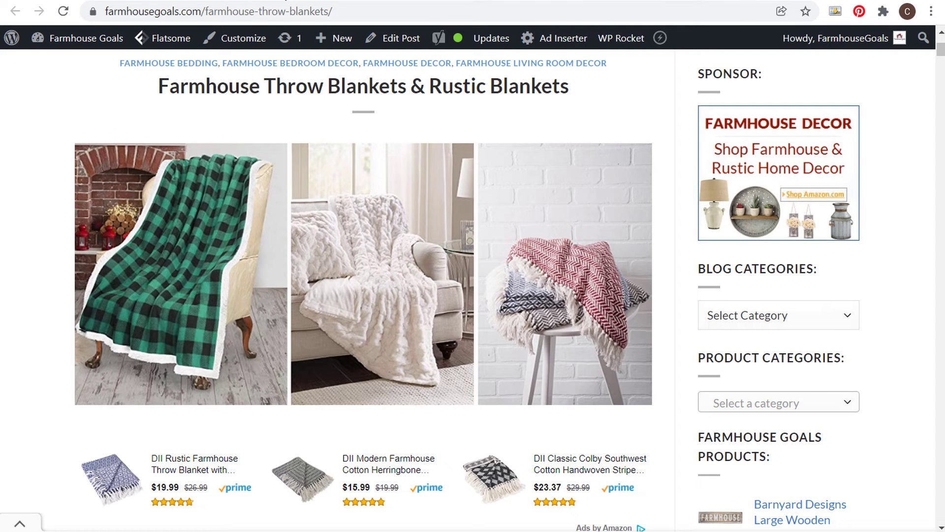
pyautogui.click(255, 11)
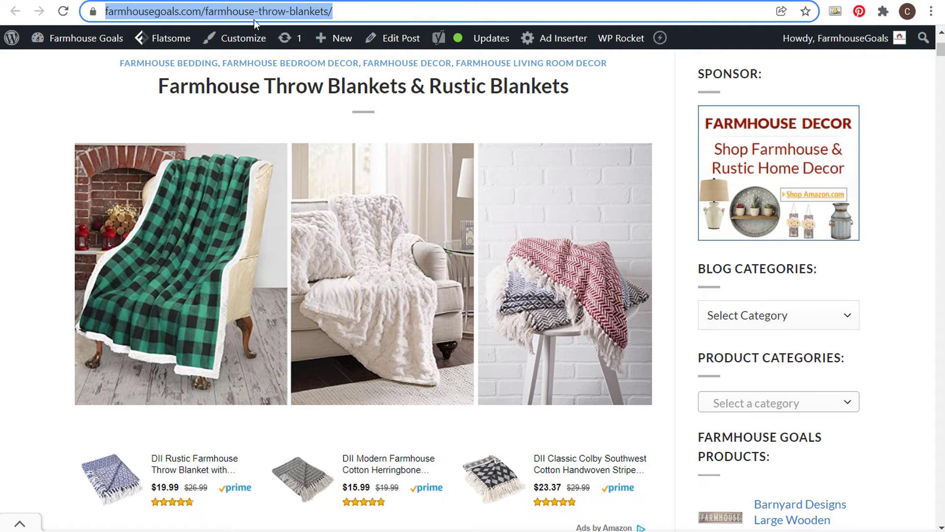
pyautogui.hotkey('ctrl', 'c')
pyautogui.click(109, 0)
pyautogui.click(138, 311)
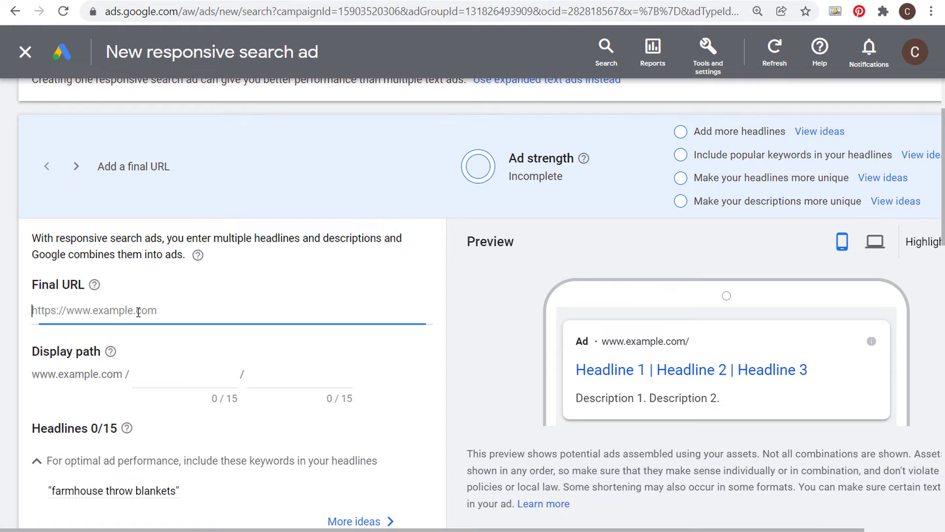
pyautogui.hotkey('ctrl', 'v')
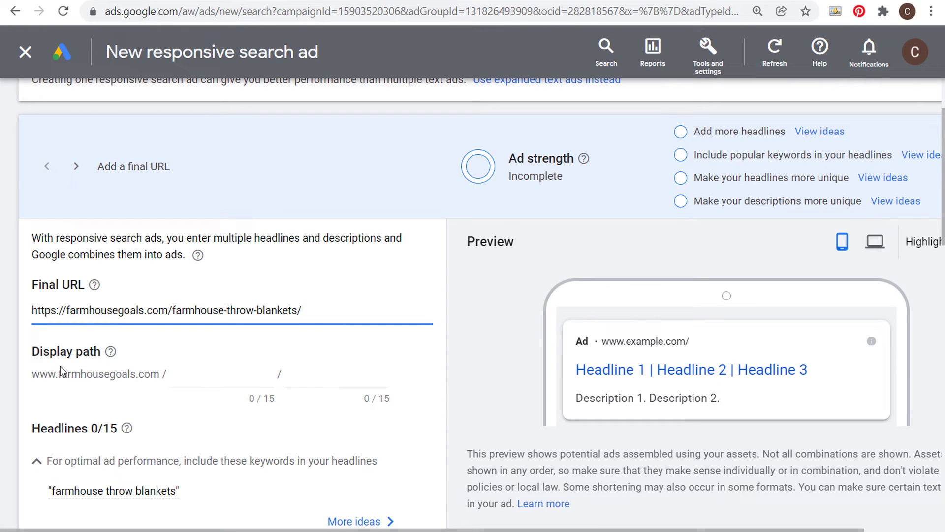
# - Set the first part of the ad's display path to "throw-blankets"
pyautogui.click(202, 377)
pyautogui.write('throw-blankets')
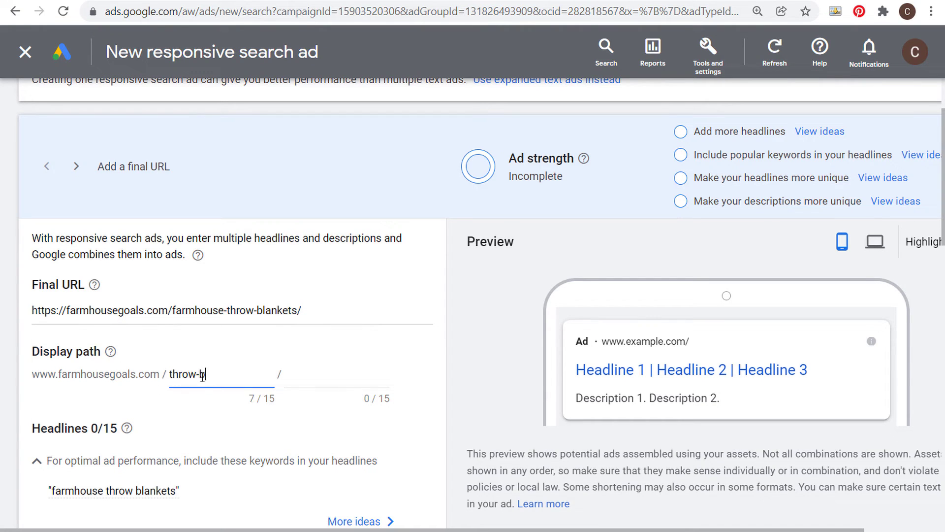
pyautogui.click(397, 356)
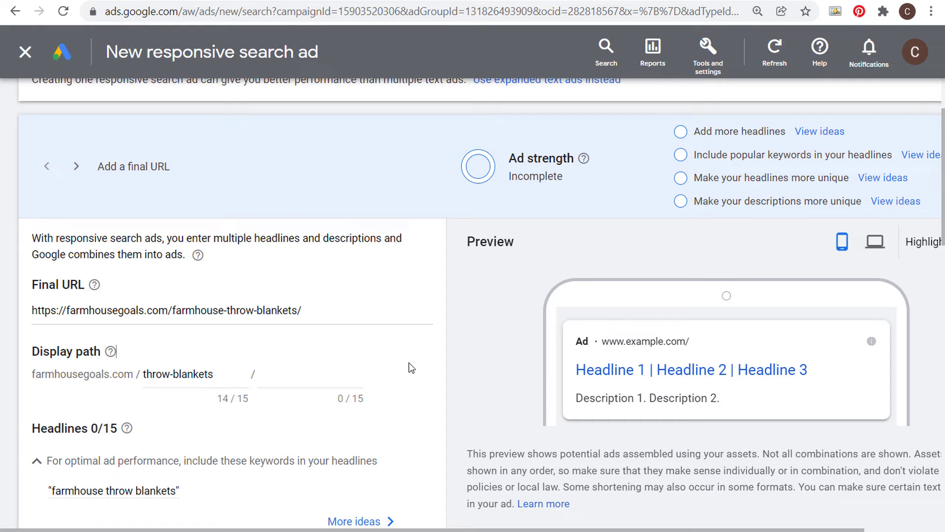
# - View more headline ideas and add the suggested headline "Farmhouse Throw Blankets" to the ad
pyautogui.scroll(-4, 416, 343)
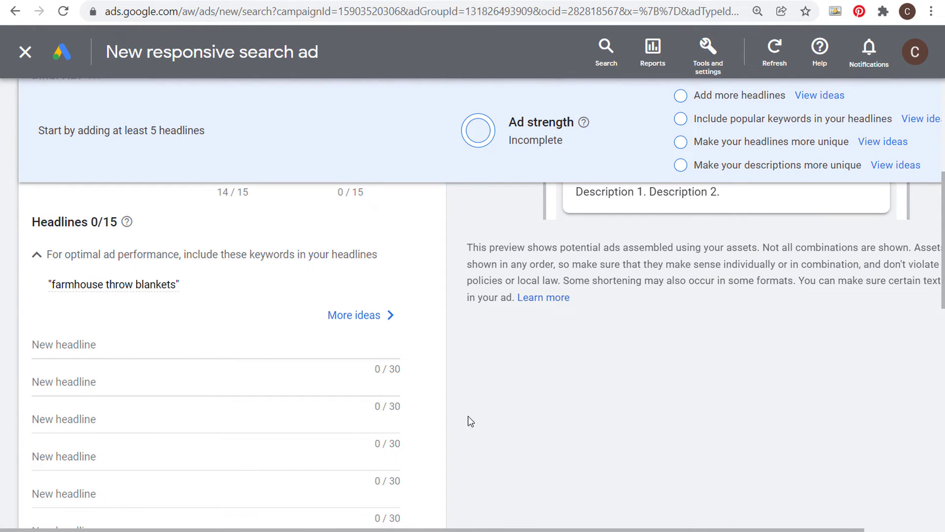
pyautogui.scroll(2, 720, 397)
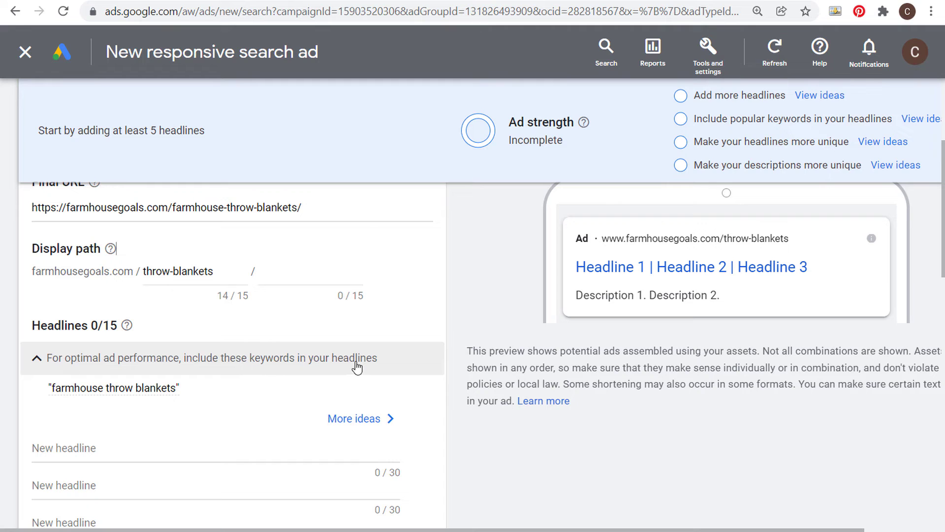
pyautogui.click(356, 422)
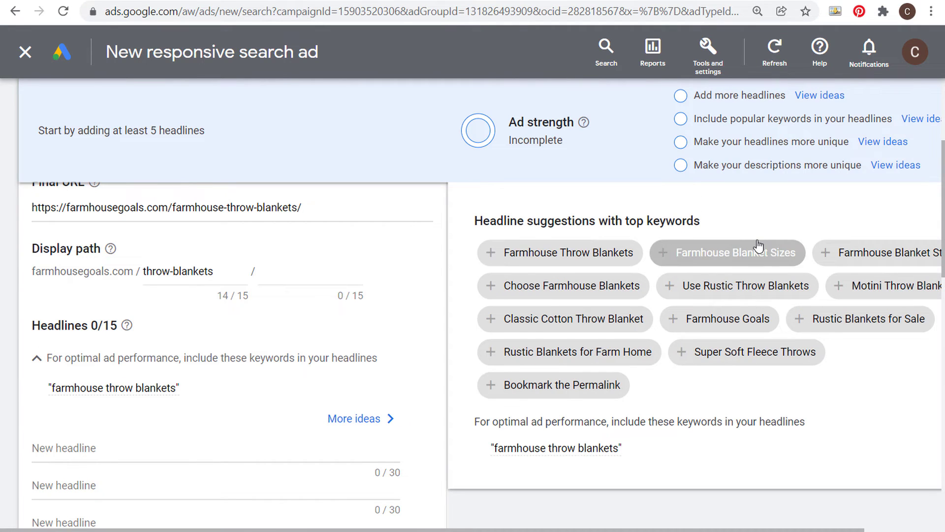
pyautogui.click(497, 258)
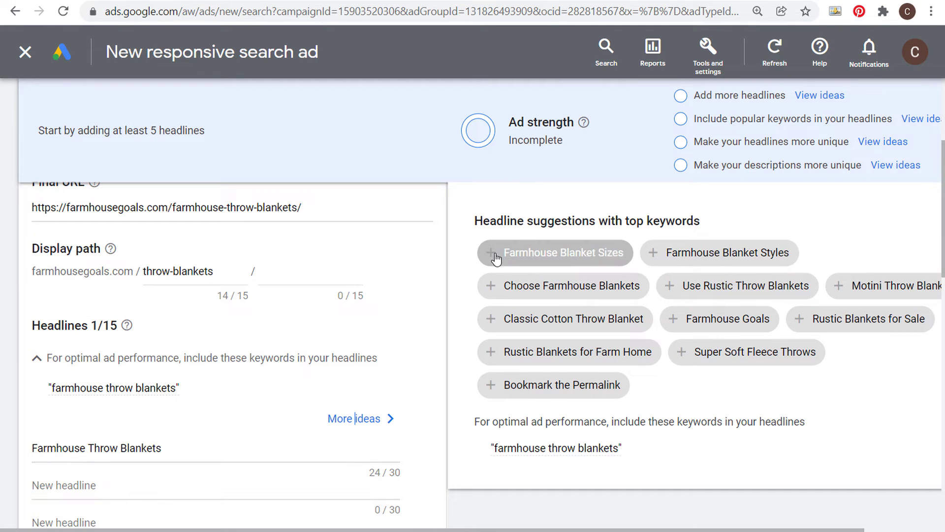
pyautogui.click(725, 253)
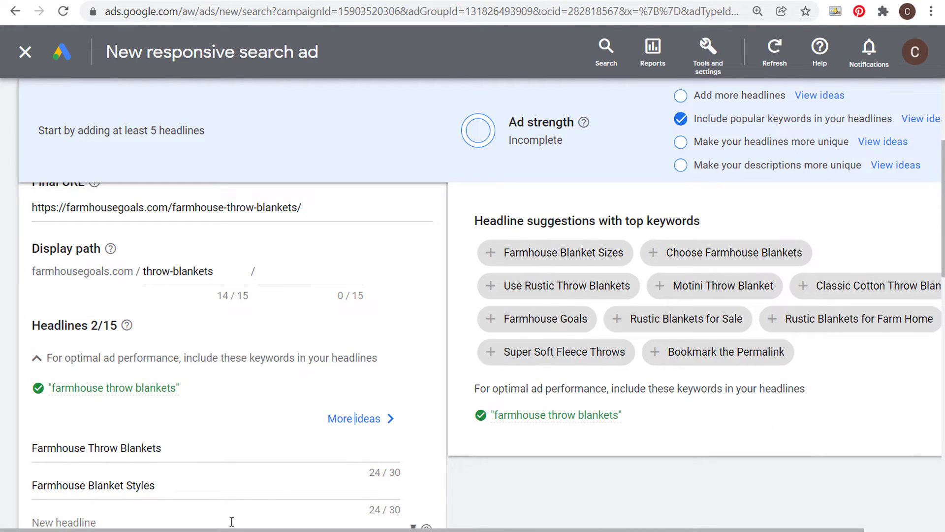
pyautogui.moveTo(184, 483); pyautogui.dragTo(97, 484)
pyautogui.click(173, 485)
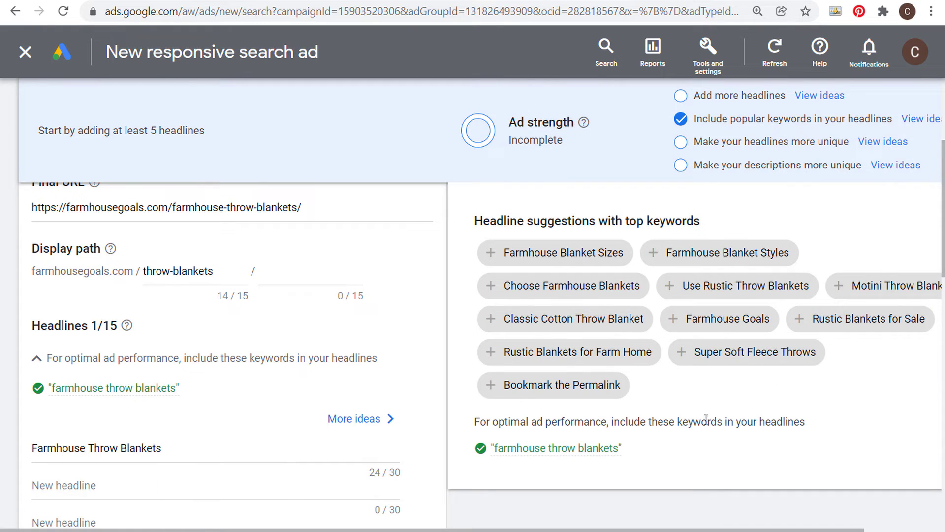
# - Add the suggested headlines "Farmhouse Goals", "Choose Farmhouse Blankets", "Rustic Blankets for Sale" and "Rustic Blankets for Farm Home"
pyautogui.click(681, 325)
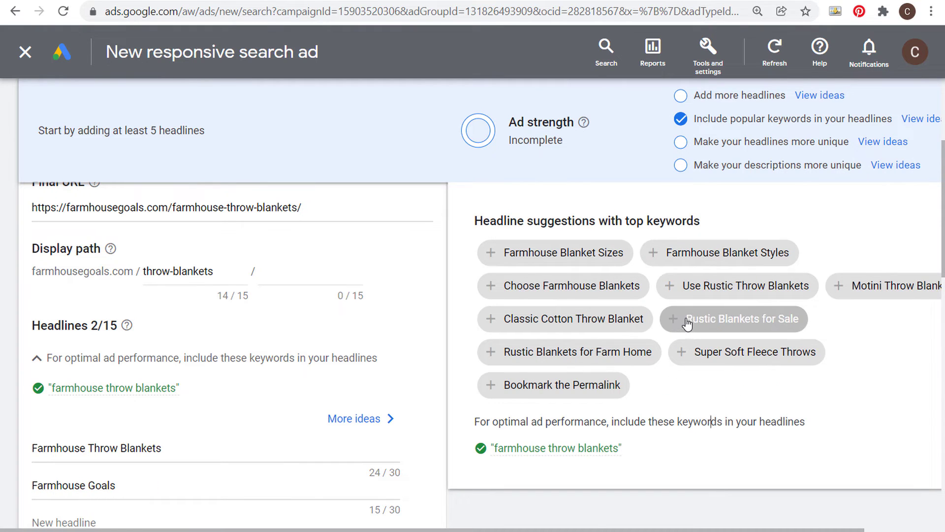
pyautogui.click(492, 285)
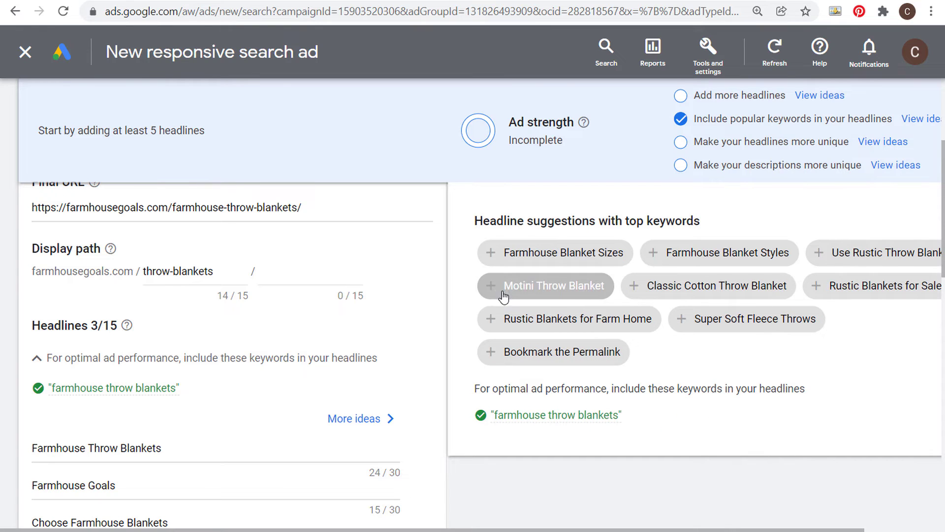
pyautogui.click(871, 291)
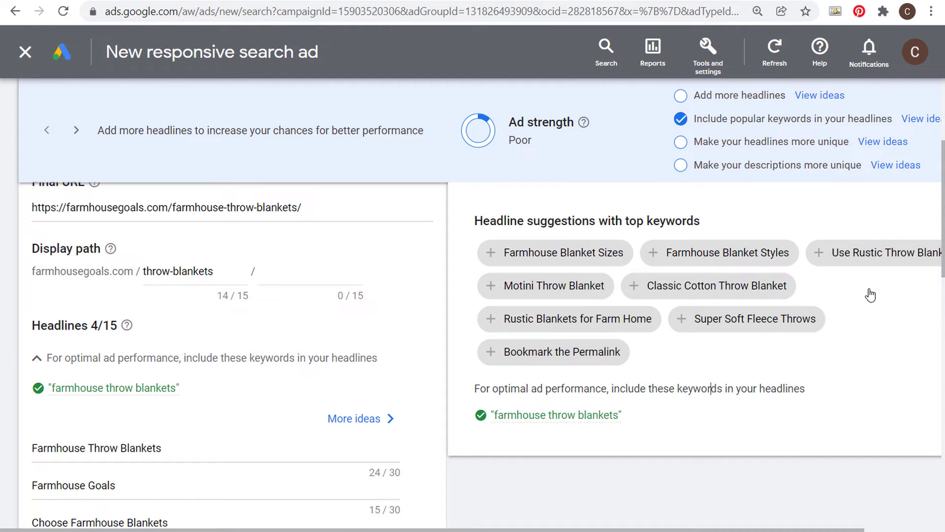
pyautogui.click(591, 326)
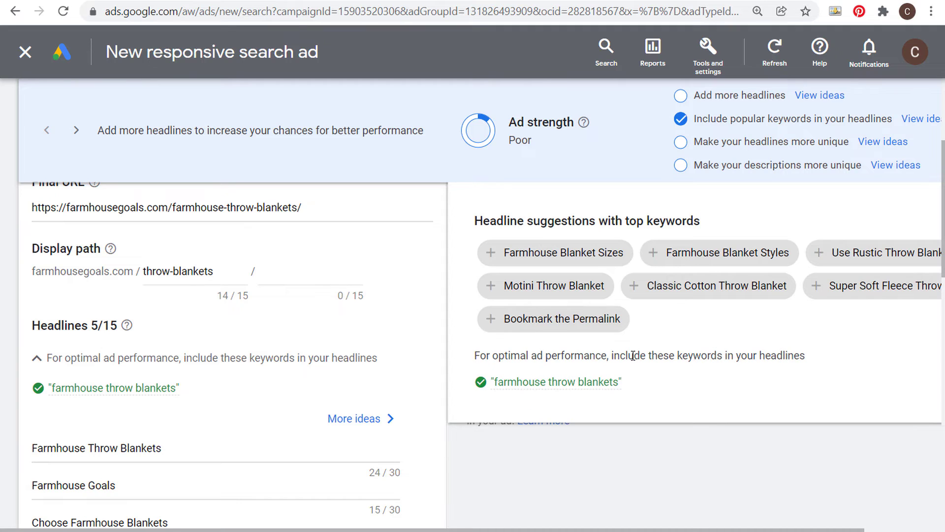
# - Add empty headline fields below the existing ones until the ad has the maximum of 15
pyautogui.scroll(-6, 743, 391)
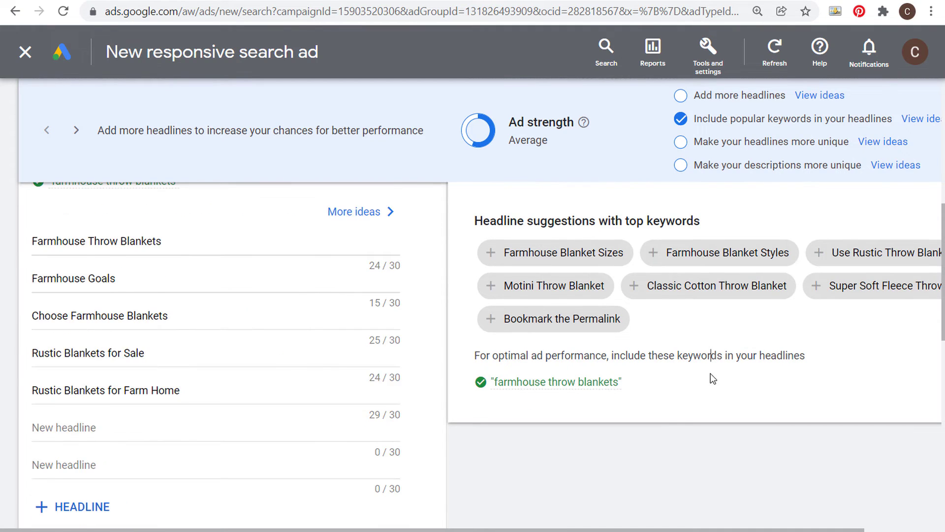
pyautogui.click(74, 404)
pyautogui.click(71, 439)
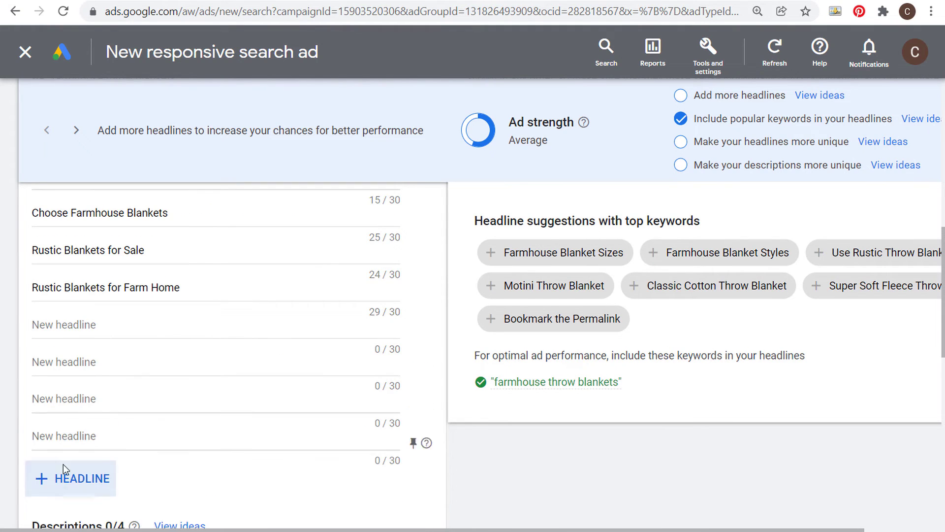
pyautogui.click(69, 478)
pyautogui.click(73, 512)
pyautogui.click(78, 447)
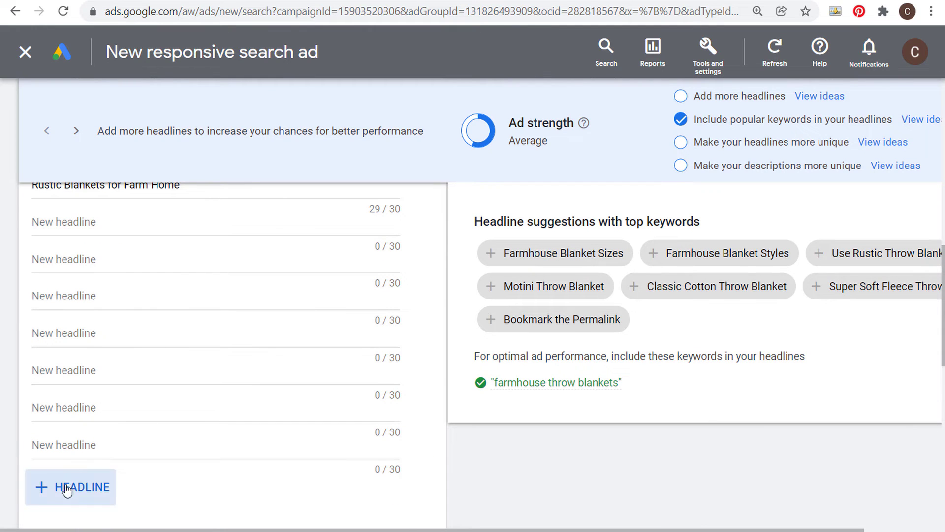
pyautogui.click(66, 487)
pyautogui.click(78, 526)
pyautogui.scroll(-2, 74, 483)
pyautogui.click(71, 456)
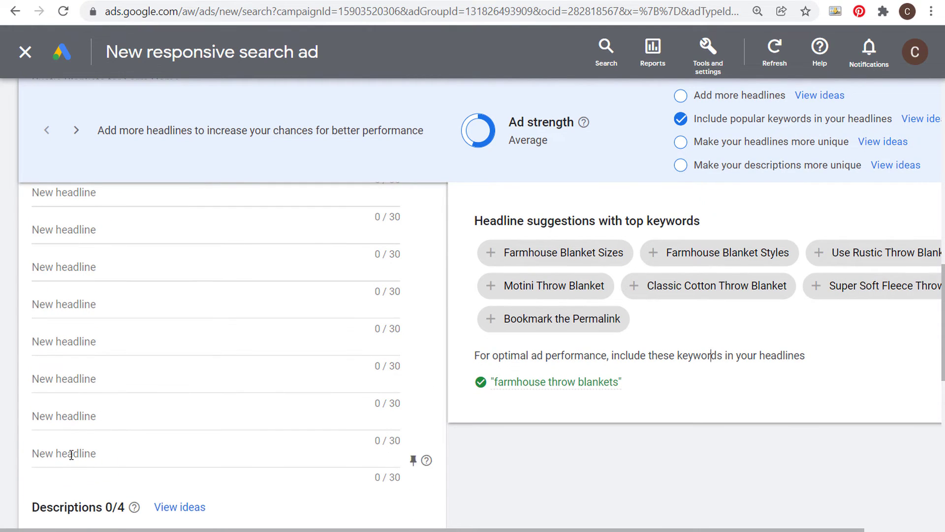
# - Review all the headlines entered for the ad, from the last one back up to the first
pyautogui.scroll(2, 325, 254)
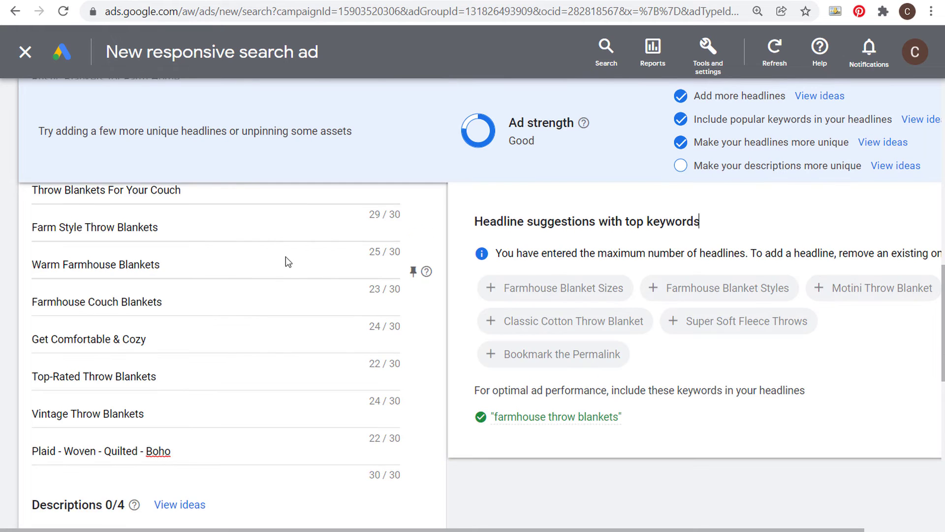
pyautogui.scroll(2, 232, 261)
pyautogui.scroll(2, 180, 270)
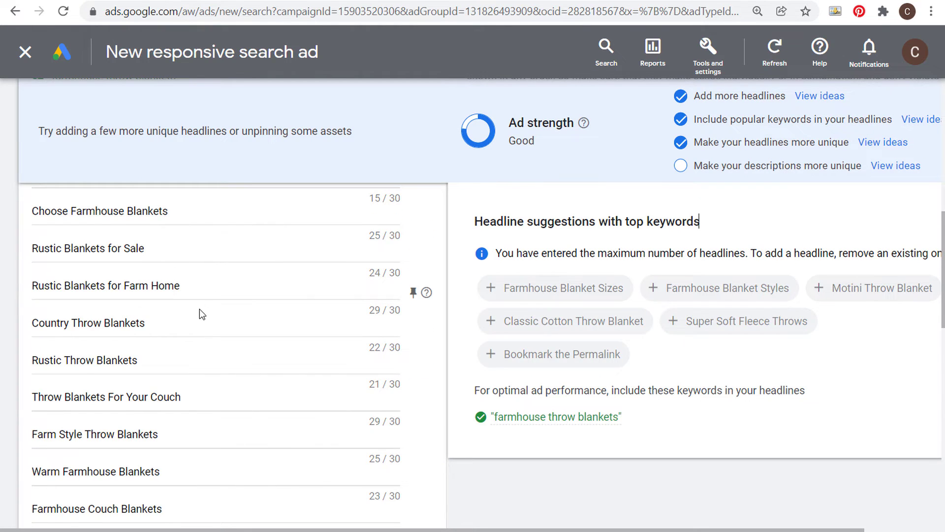
pyautogui.scroll(-4, 200, 314)
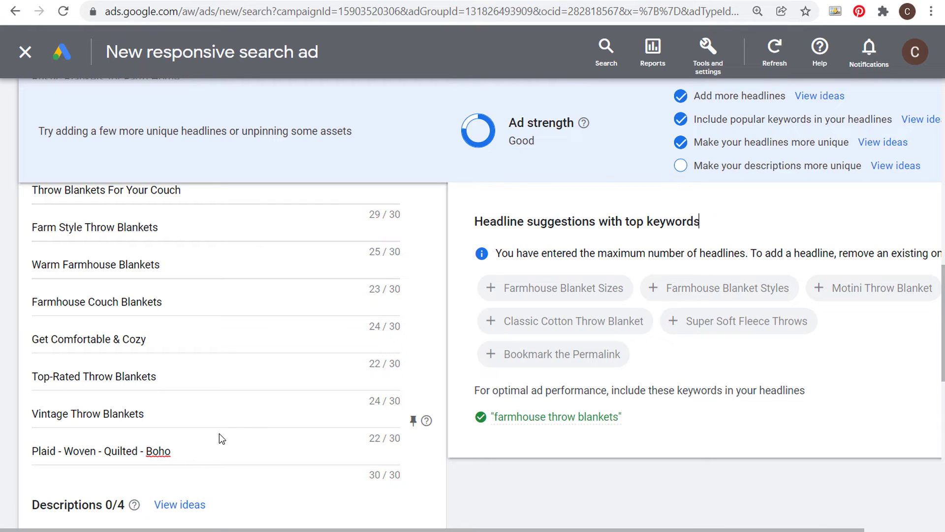
pyautogui.scroll(2, 285, 343)
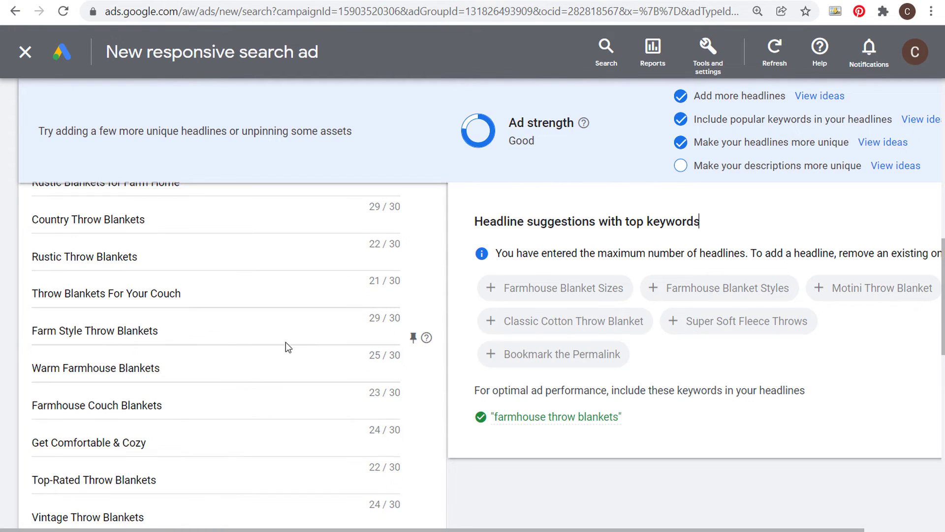
pyautogui.scroll(2, 288, 347)
pyautogui.scroll(2, 269, 329)
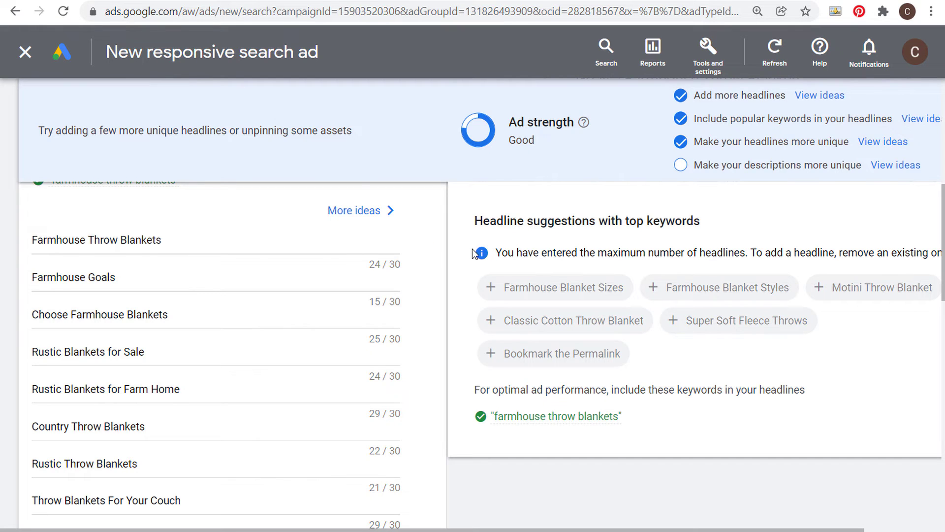
pyautogui.scroll(4, 463, 251)
# - Add two more description fields so that the ad has four
pyautogui.scroll(-12, 466, 285)
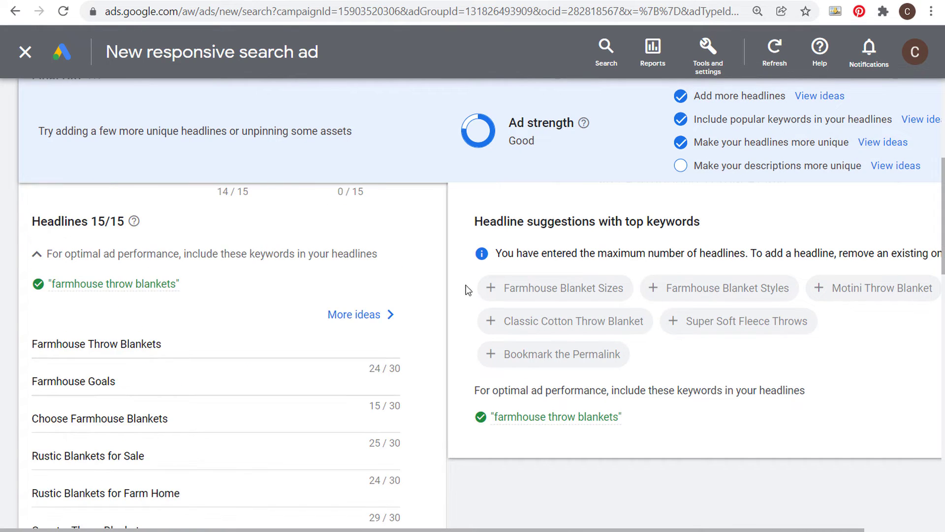
pyautogui.scroll(-2, 455, 272)
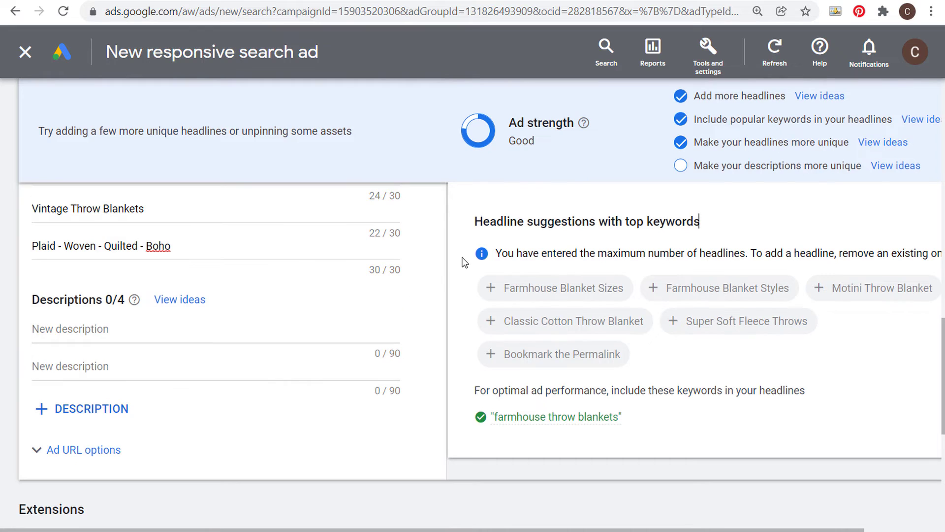
pyautogui.click(72, 409)
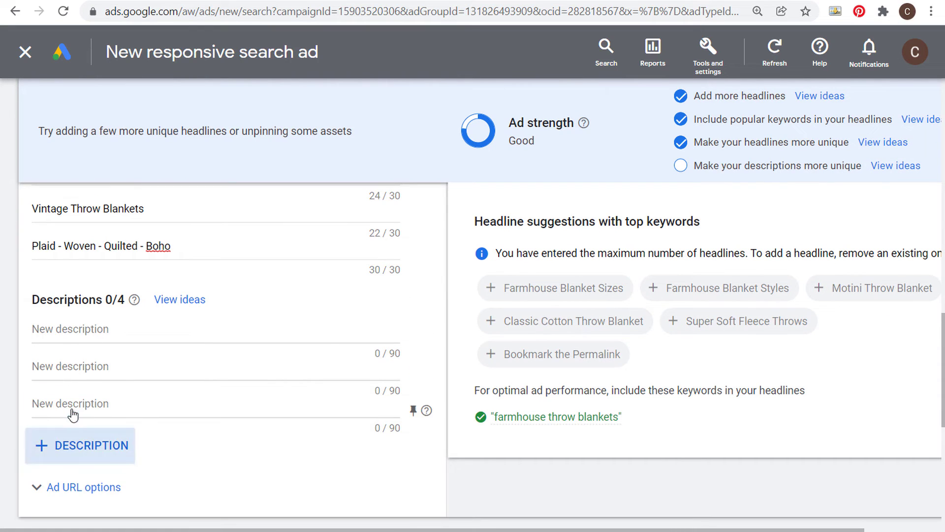
pyautogui.click(73, 449)
# - Examine the ideas for more distinct headlines, including the call to action, promotion and trust phrases
pyautogui.click(883, 142)
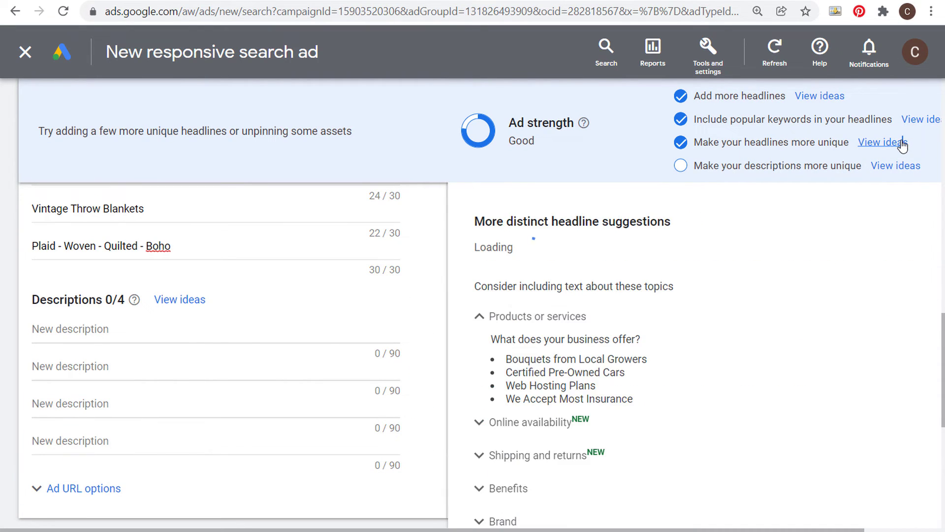
pyautogui.scroll(-2, 703, 283)
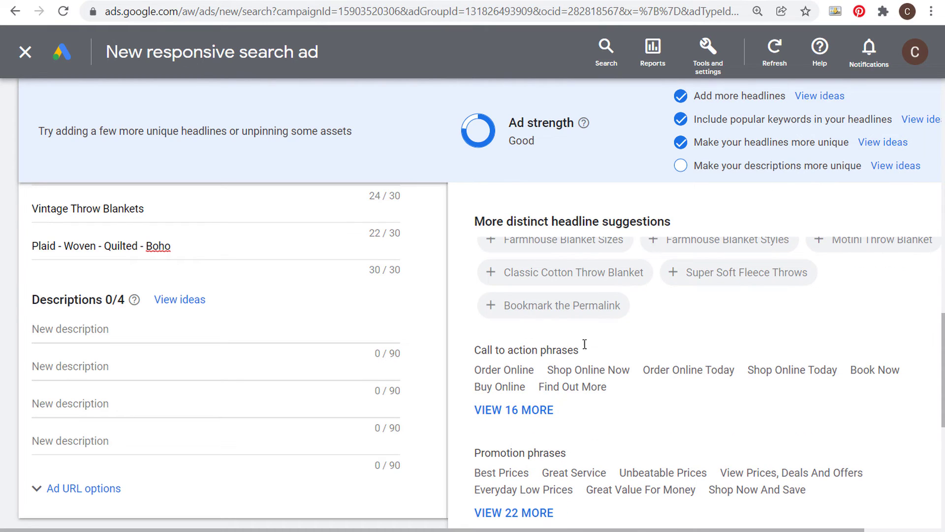
pyautogui.moveTo(734, 355); pyautogui.dragTo(611, 374)
pyautogui.scroll(-1, 611, 374)
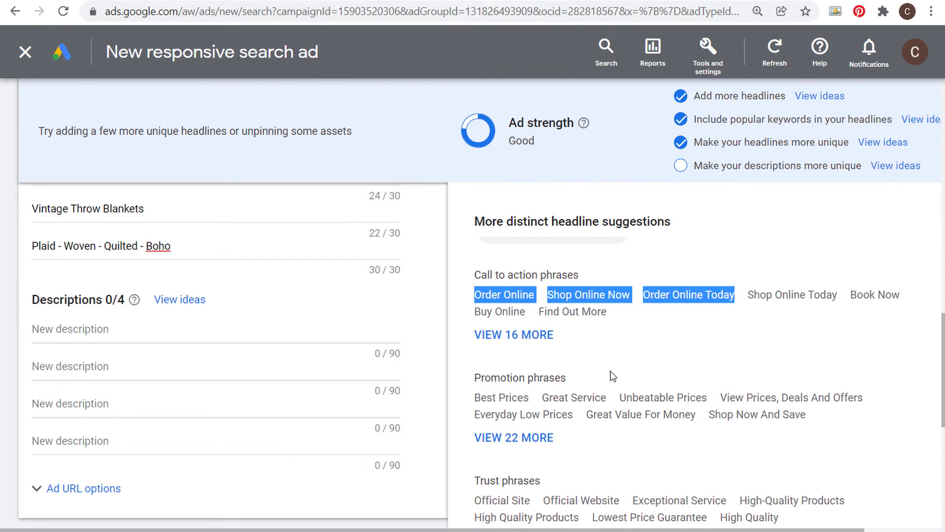
pyautogui.scroll(-1, 610, 372)
pyautogui.scroll(1, 710, 392)
pyautogui.click(823, 339)
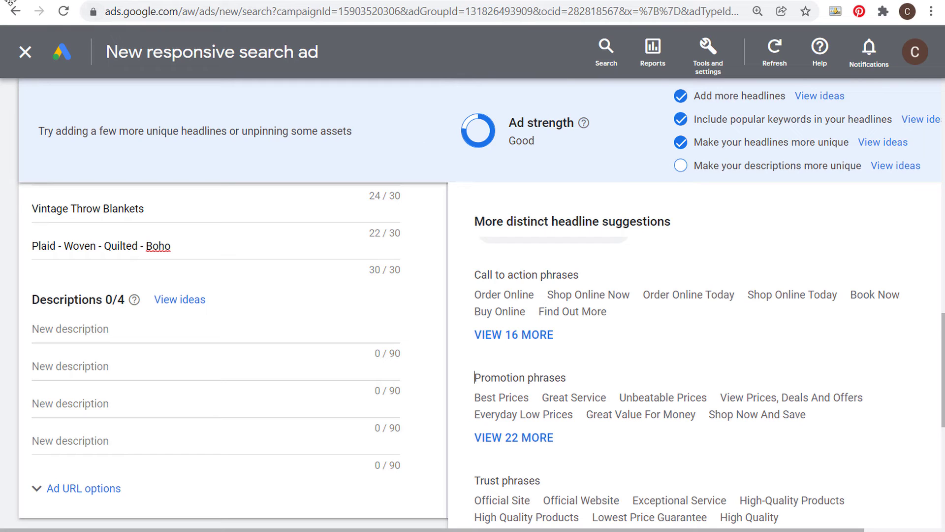
# - Fill in the four descriptions, covering cozy farmhouse style throws, styles like Buffalo Check and Plaid, 100+ farmhouse and rustic throws, and top-rated vintage throws
pyautogui.click(49, 329)
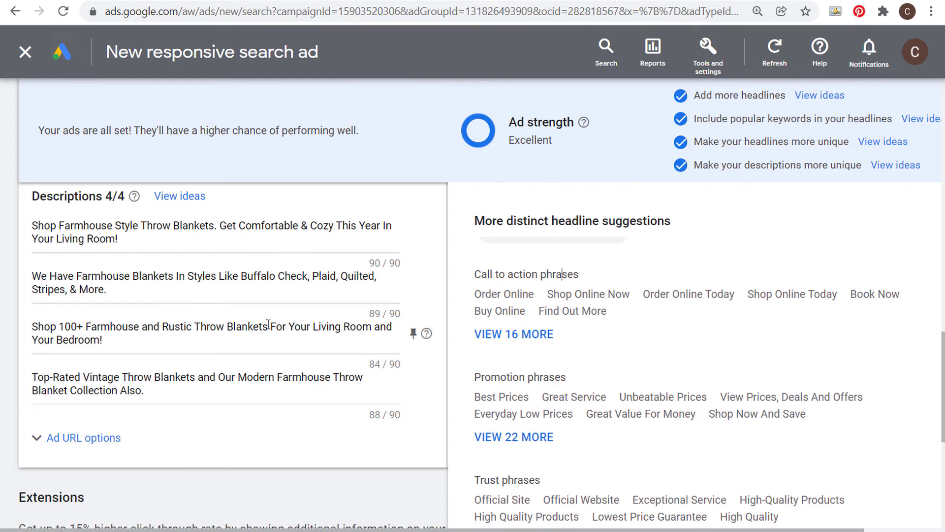
pyautogui.scroll(-6, 256, 301)
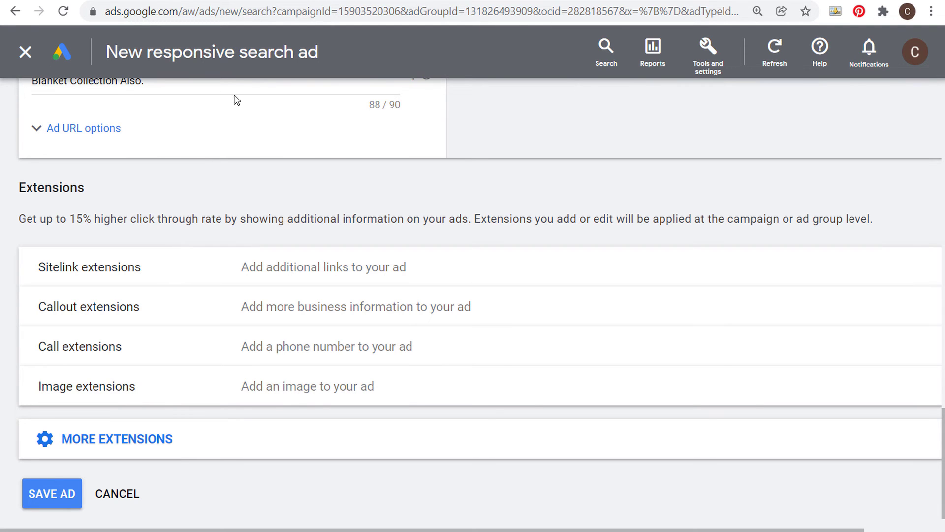
# - Switch to farmhousegoals.com and view the Farmhouse Bedding Sets and Farmhouse Sheet Sets pages as possible sitelink targets
pyautogui.click(267, 1)
pyautogui.scroll(1, 227, 134)
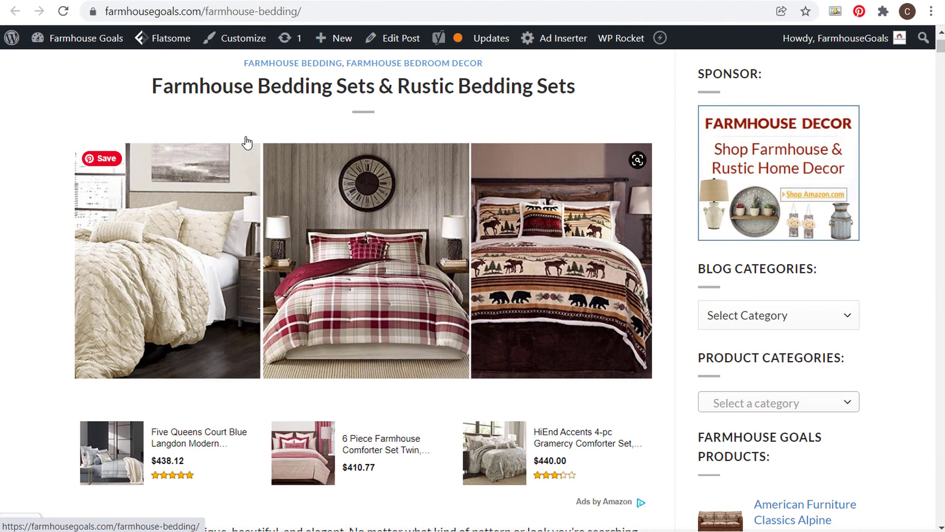
pyautogui.moveTo(152, 89); pyautogui.dragTo(378, 92)
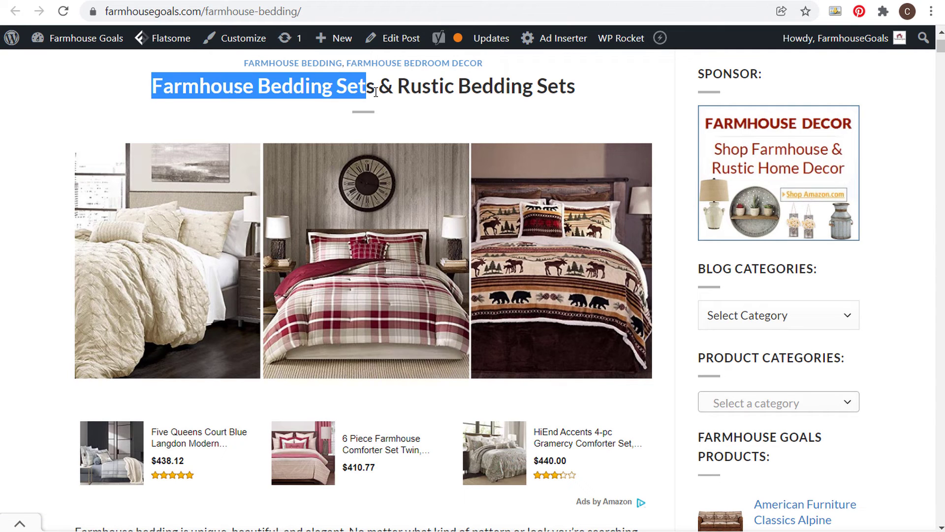
pyautogui.click(375, 91)
pyautogui.click(547, 1)
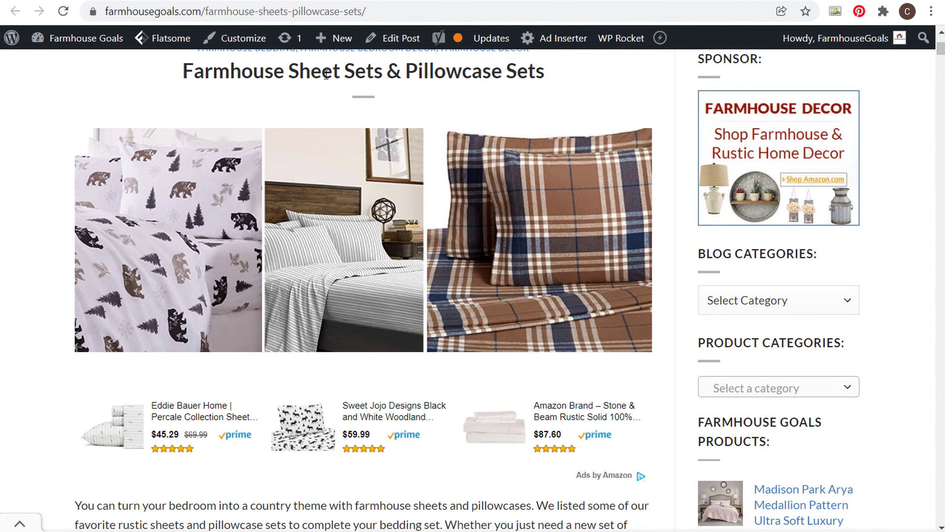
pyautogui.moveTo(241, 71); pyautogui.dragTo(418, 71)
pyautogui.click(491, 69)
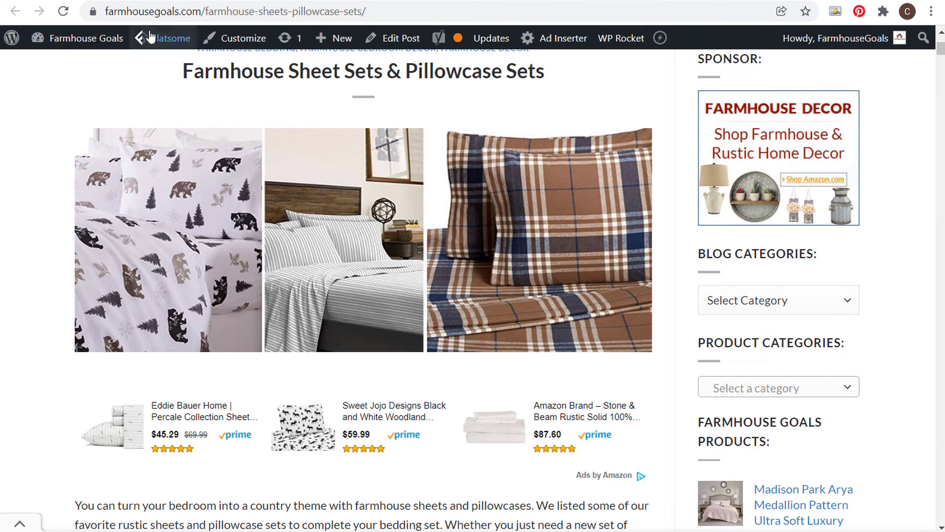
# - Return to the new responsive search ad, check its extension options, and save the ad
pyautogui.click(140, 1)
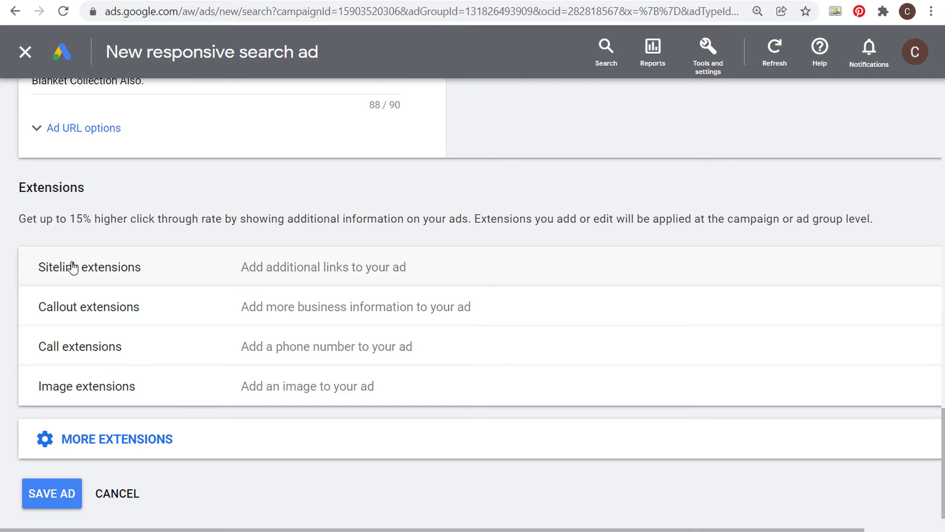
pyautogui.moveTo(103, 305); pyautogui.dragTo(110, 266)
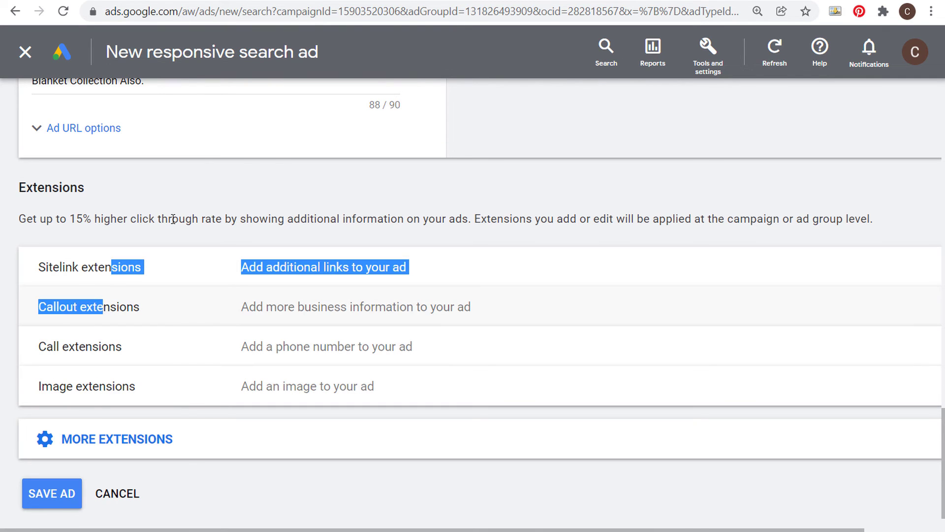
pyautogui.click(218, 220)
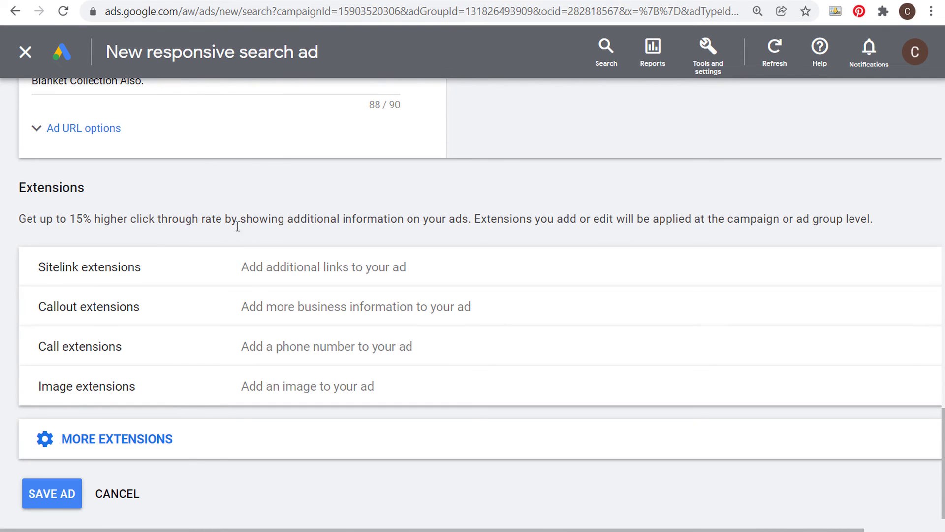
pyautogui.click(36, 492)
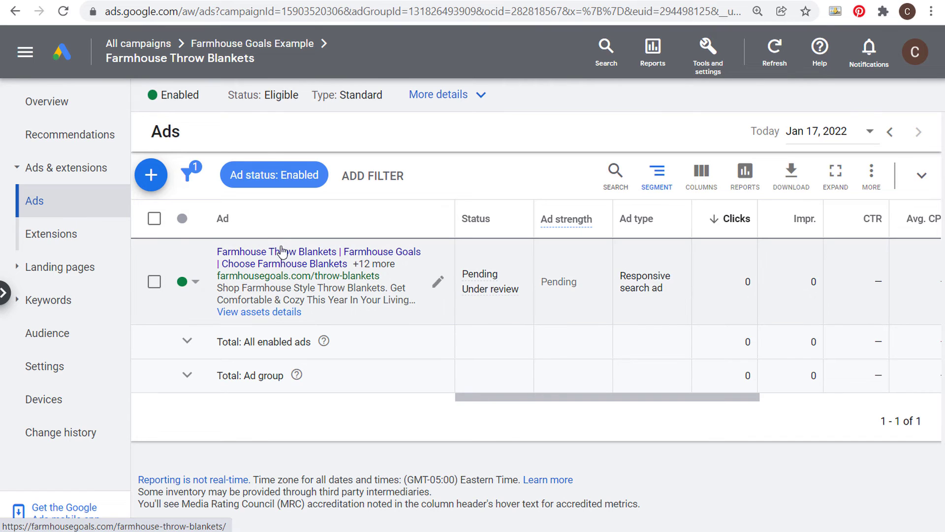
# - List the ads of the Farmhouse Goals Example campaign and examine the edit actions available for the throw blankets ad
pyautogui.click(273, 44)
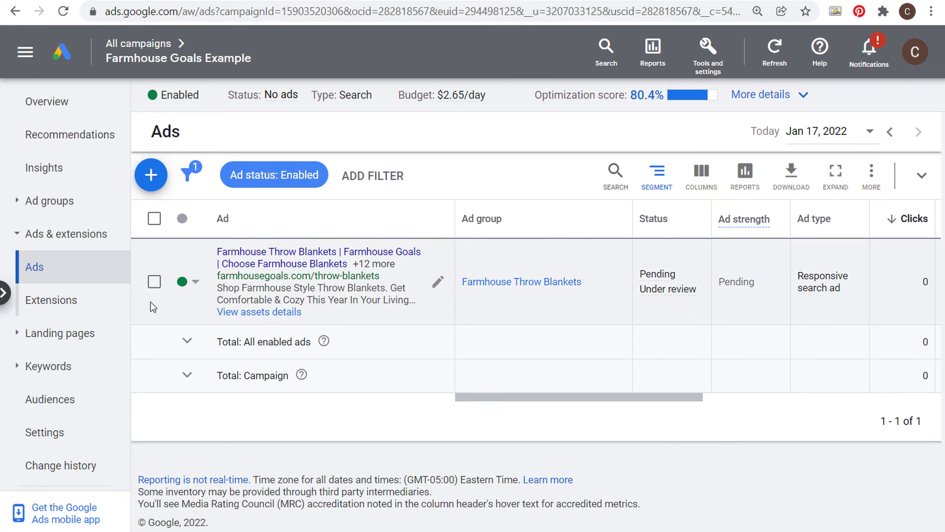
pyautogui.click(154, 281)
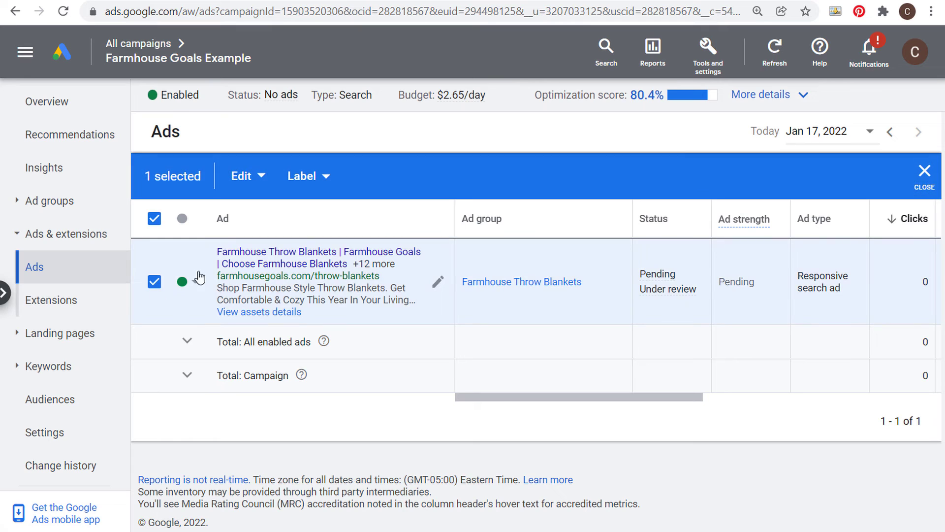
pyautogui.click(254, 172)
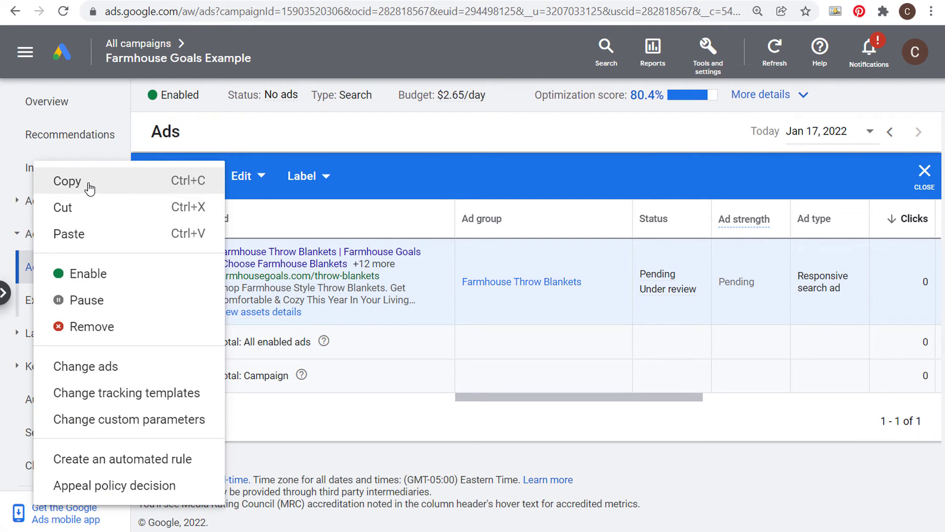
pyautogui.click(493, 136)
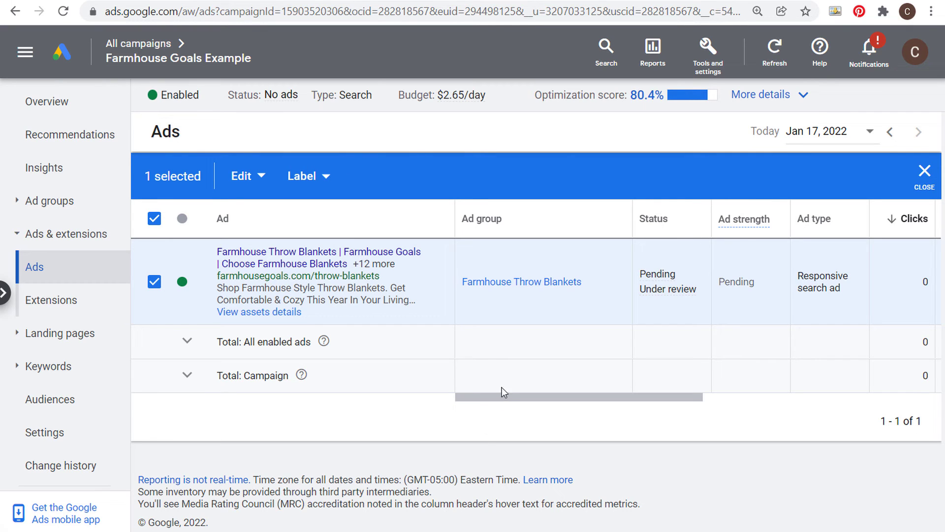
pyautogui.click(924, 177)
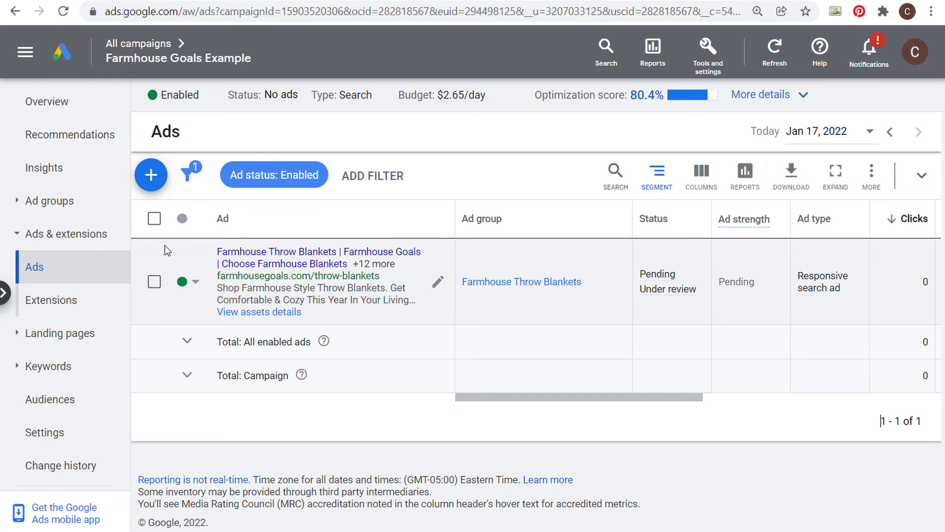
# - Check the Farmhouse Goals Example budget in the campaign list, and open the ads of its Farmhouse Throw Blankets ad group
pyautogui.click(156, 55)
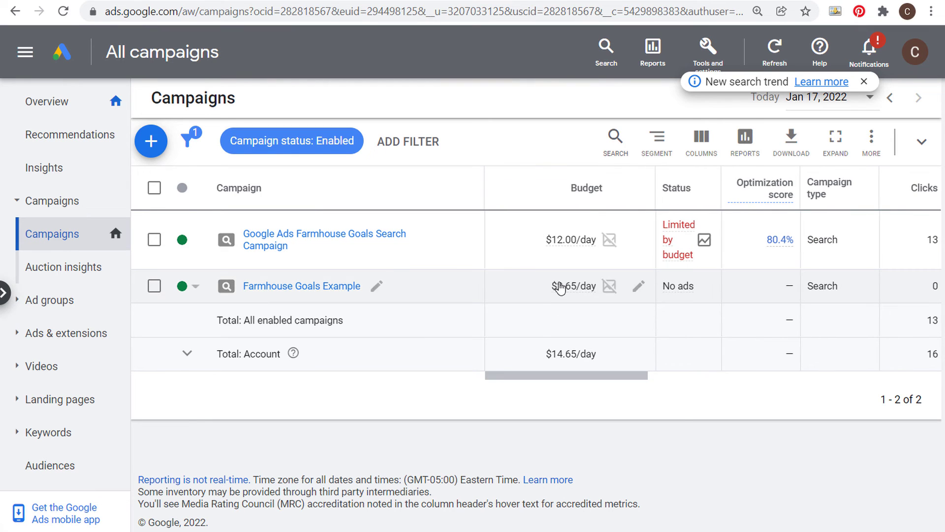
pyautogui.moveTo(584, 290)
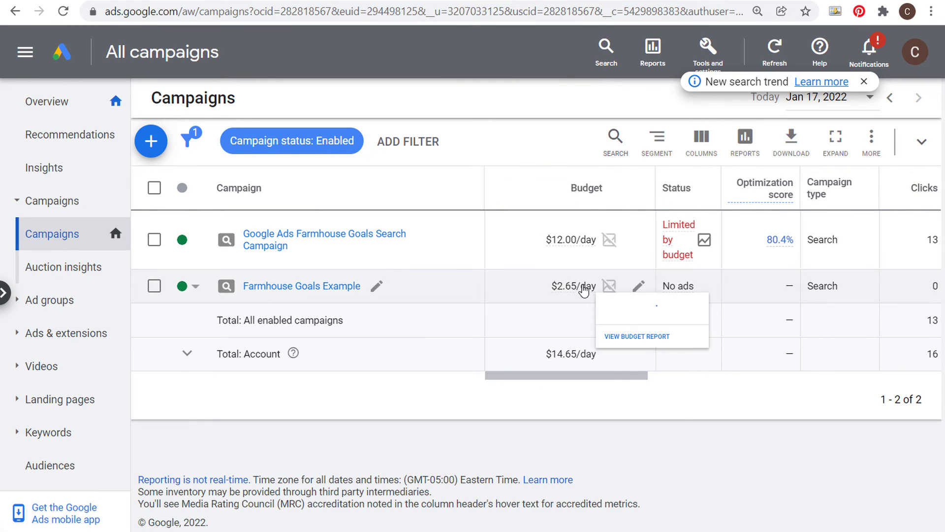
pyautogui.click(283, 290)
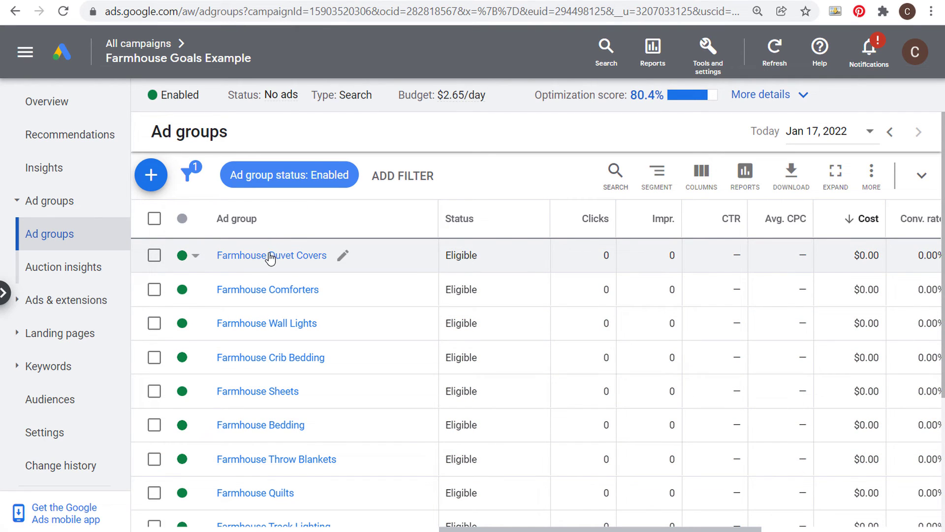
pyautogui.scroll(-2, 296, 301)
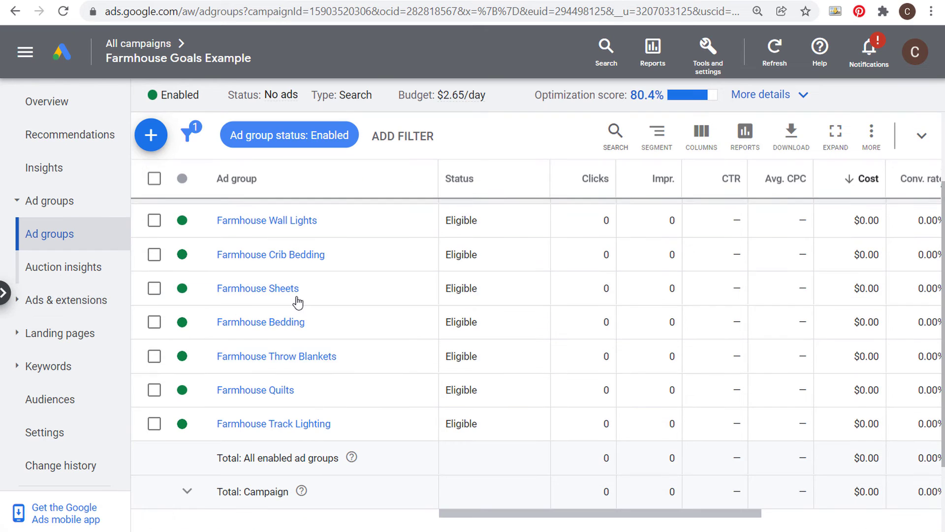
pyautogui.click(276, 360)
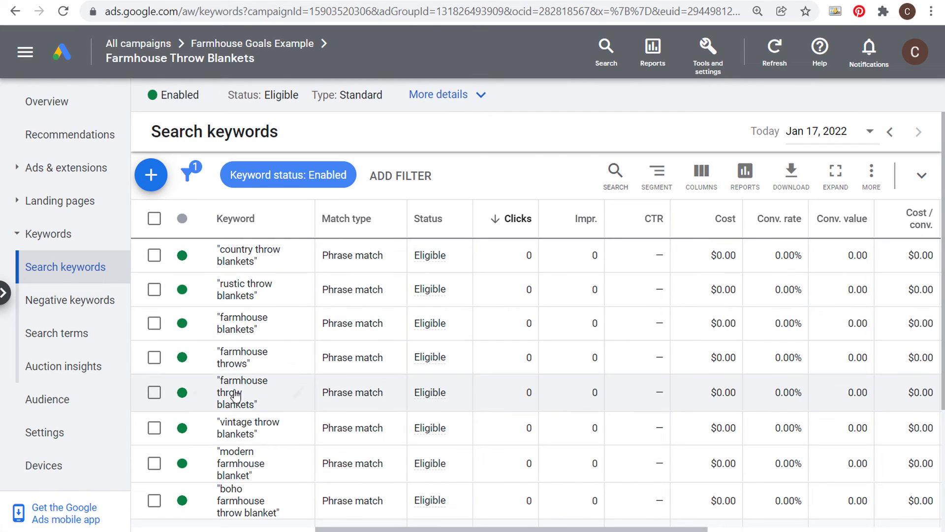
pyautogui.click(84, 168)
pyautogui.click(57, 206)
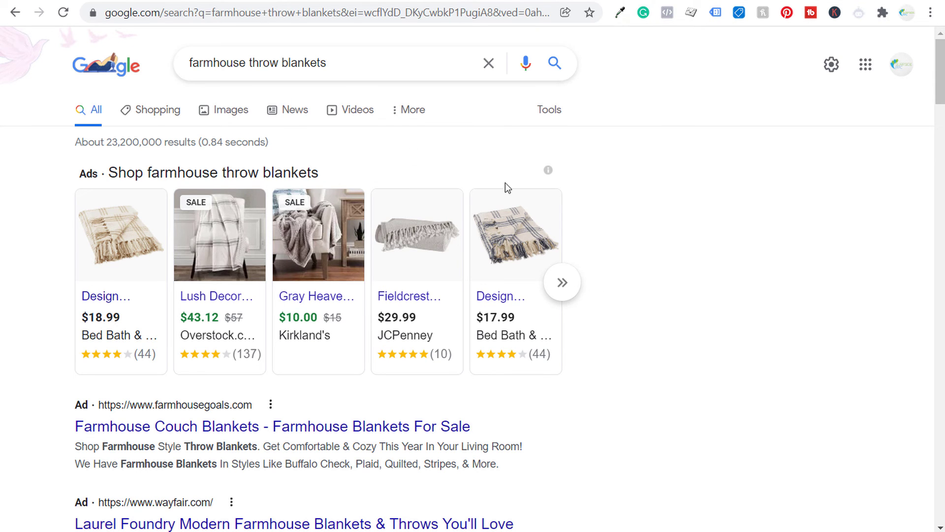
# - Examine the farmhousegoals.com ad and its two description lines in the Google results for "farmhouse throw blankets"
pyautogui.scroll(-2, 314, 363)
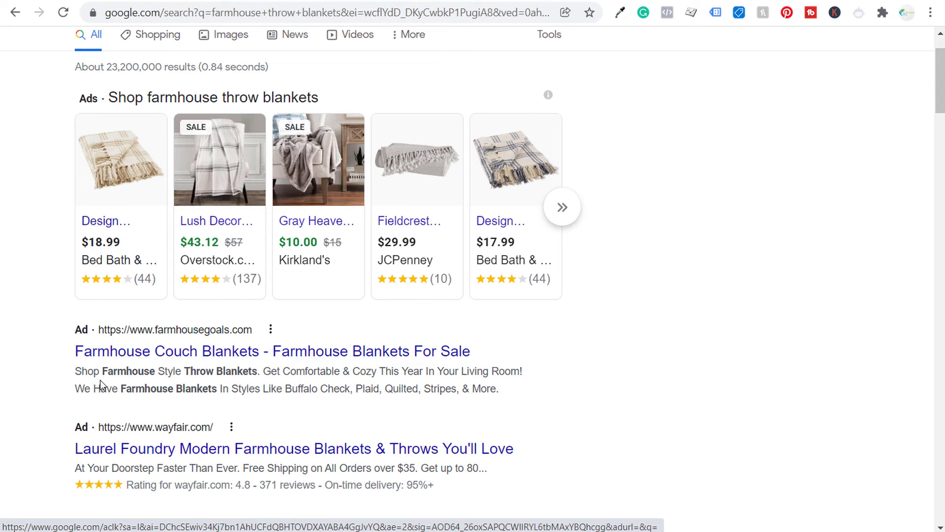
pyautogui.moveTo(71, 375); pyautogui.dragTo(560, 376)
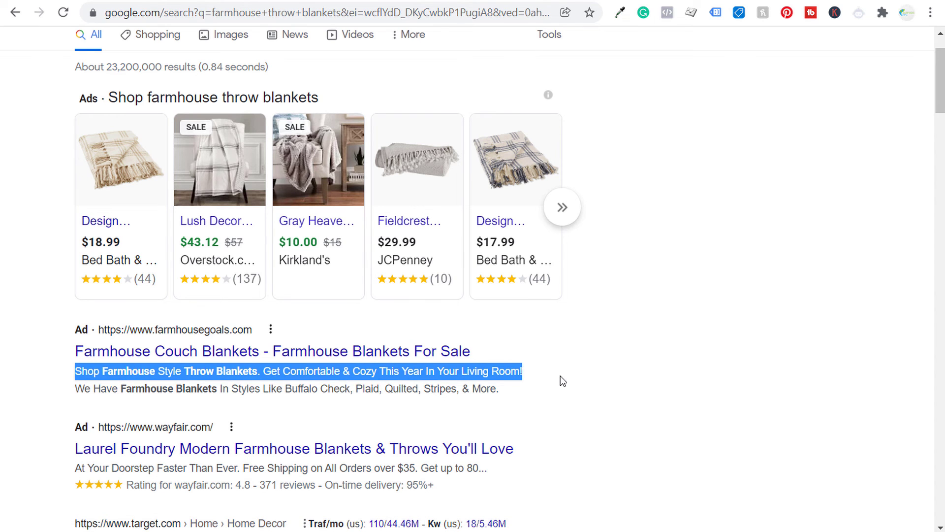
pyautogui.click(161, 385)
pyautogui.moveTo(79, 388); pyautogui.dragTo(566, 390)
pyautogui.click(568, 390)
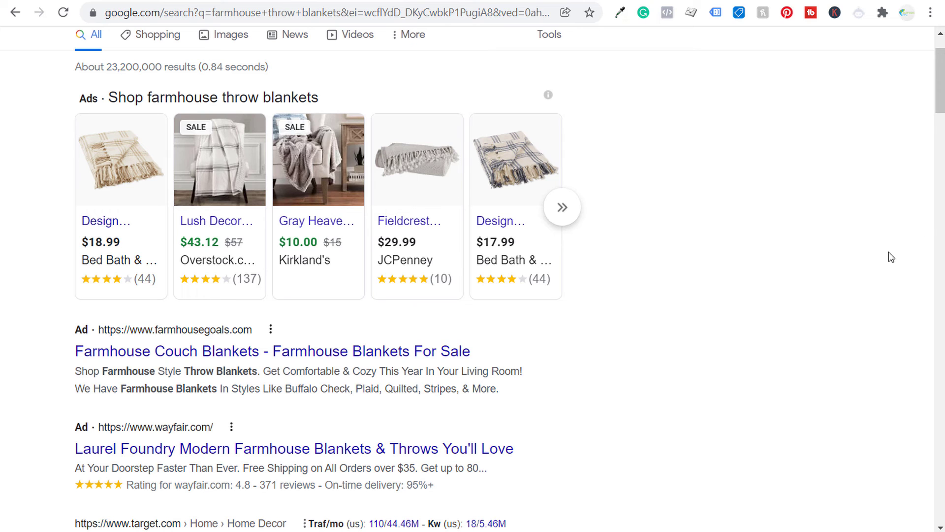
pyautogui.scroll(2, 720, 211)
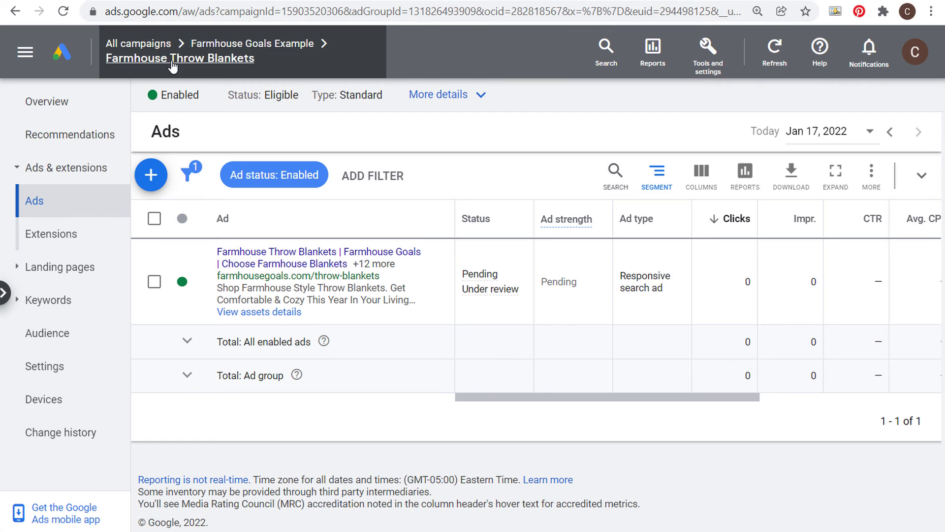
# - Open the settings of the Farmhouse Goals Example campaign and review its conversion goal options
pyautogui.click(69, 373)
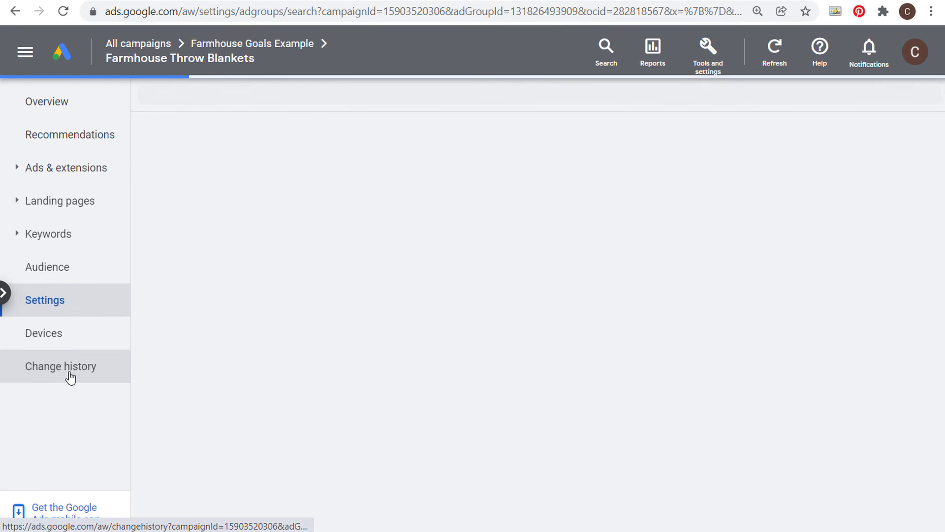
pyautogui.click(276, 44)
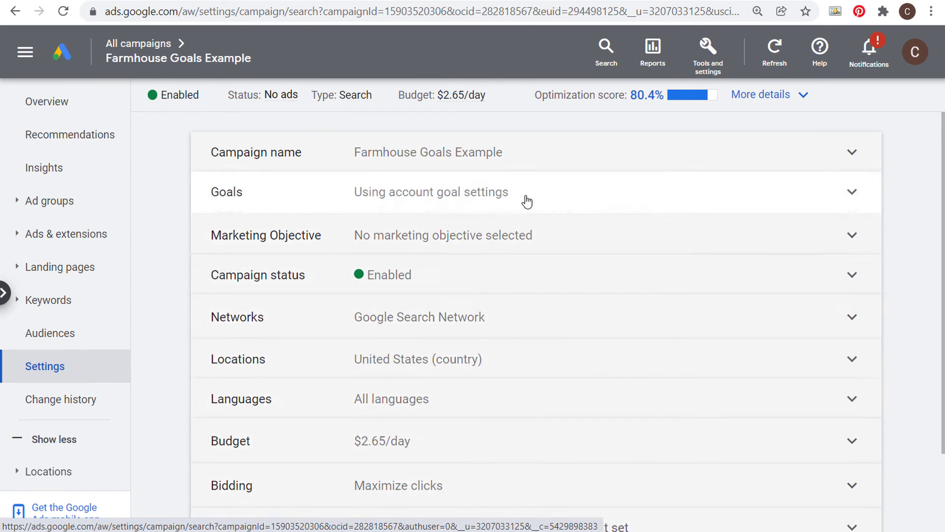
pyautogui.click(527, 202)
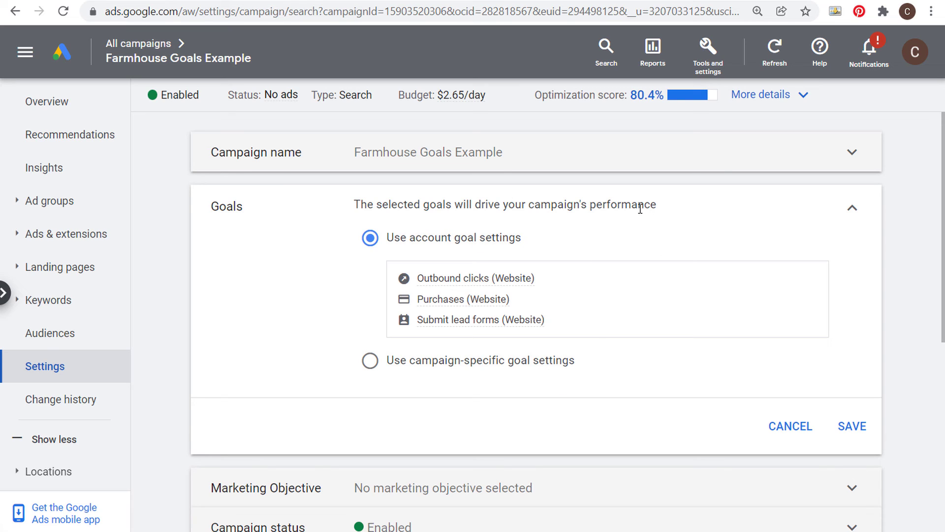
pyautogui.click(850, 211)
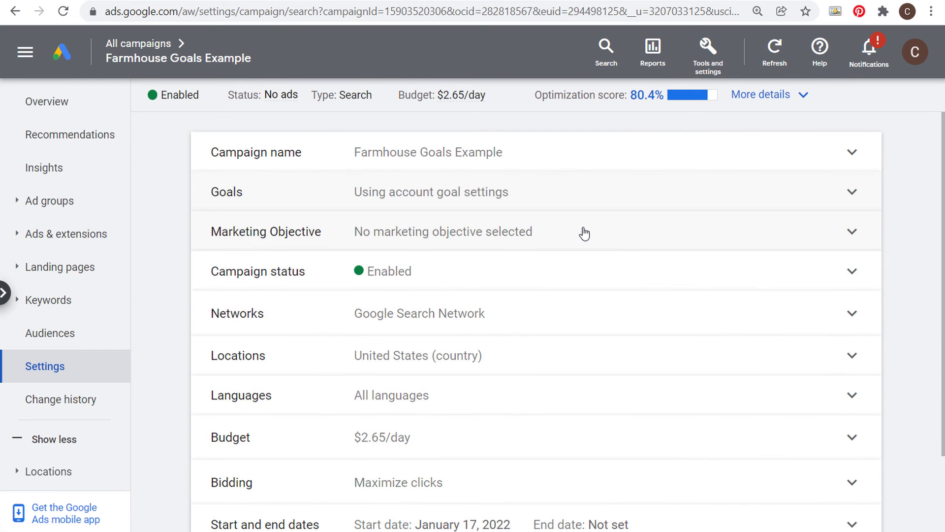
# - Examine the Sales, Leads and Website traffic options of the campaign's marketing objective, and close the section without choosing one
pyautogui.click(416, 231)
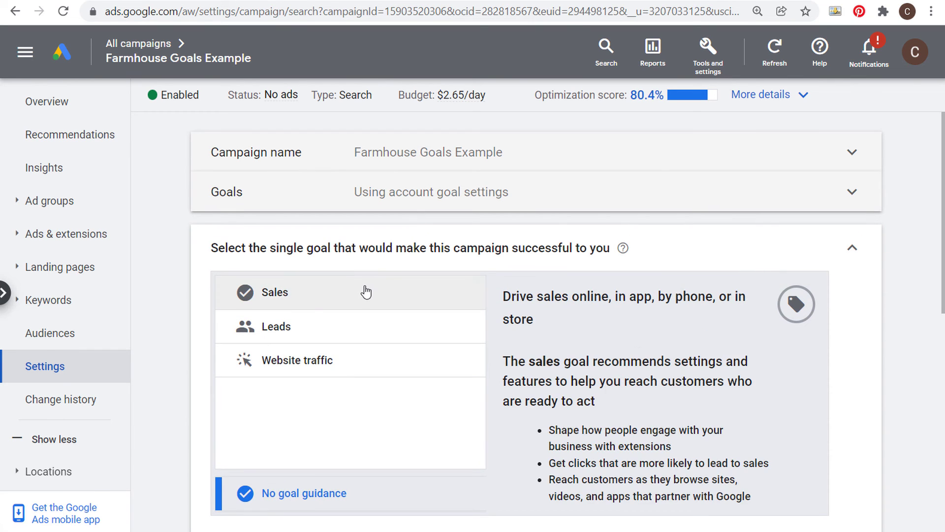
pyautogui.click(275, 324)
pyautogui.click(337, 374)
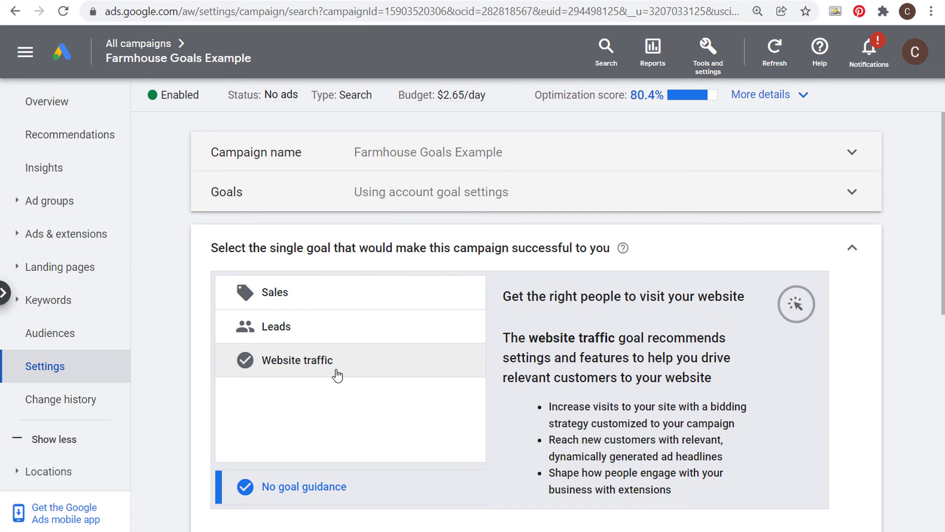
pyautogui.click(301, 305)
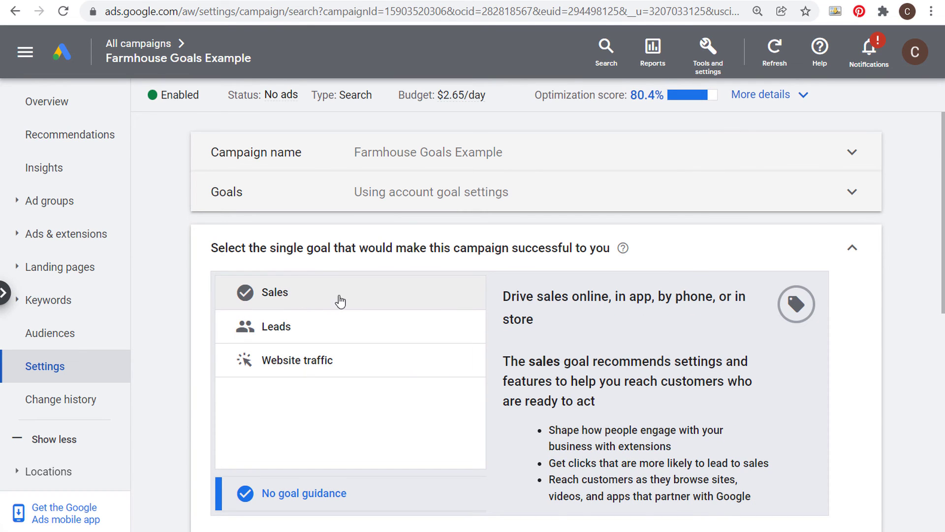
pyautogui.click(315, 324)
pyautogui.click(353, 334)
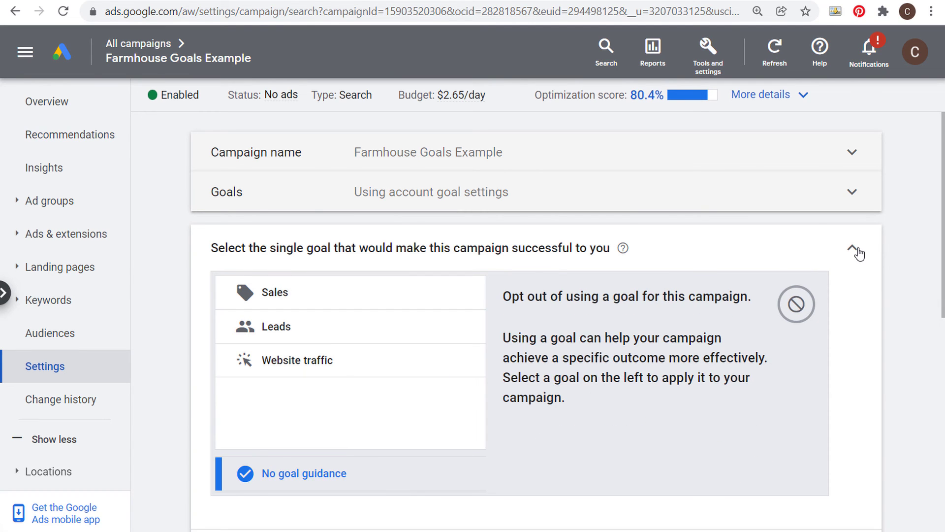
pyautogui.click(856, 250)
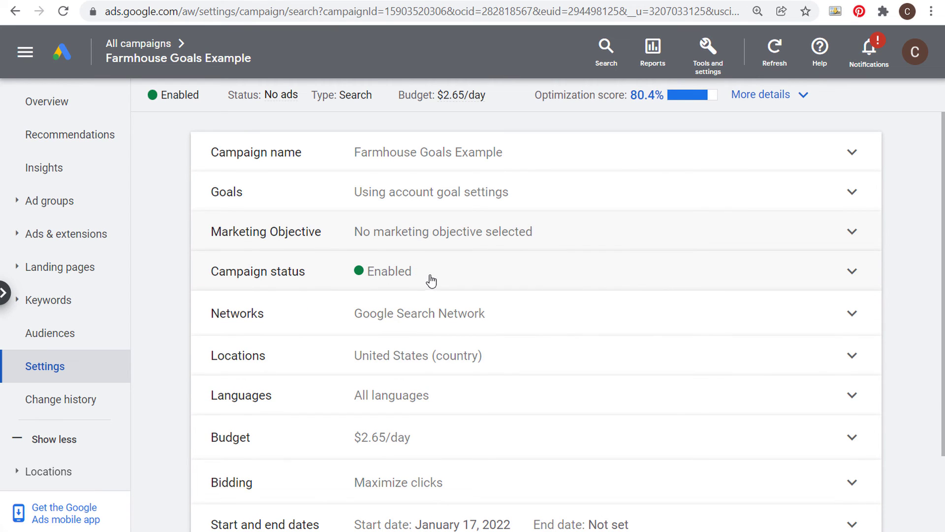
# - Include Google search partners in the campaign's networks and save the change
pyautogui.click(511, 305)
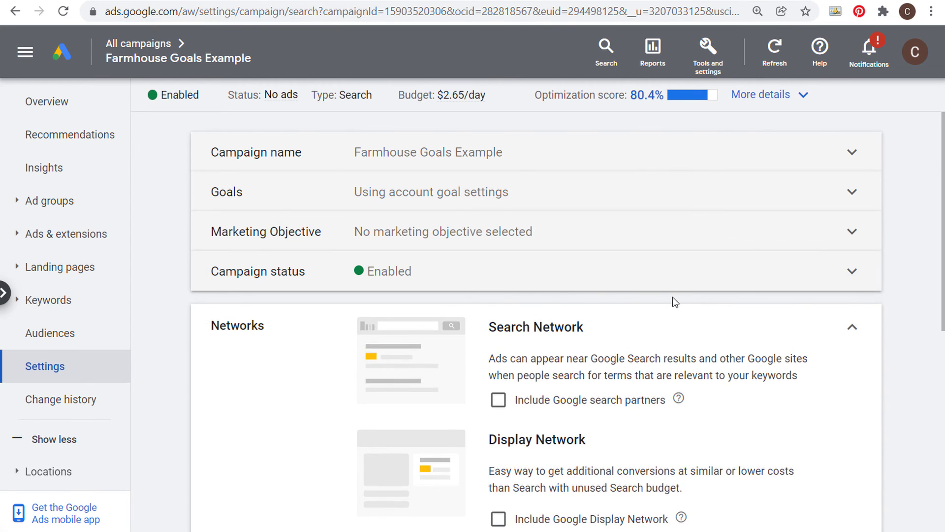
pyautogui.scroll(-2, 671, 299)
pyautogui.click(498, 297)
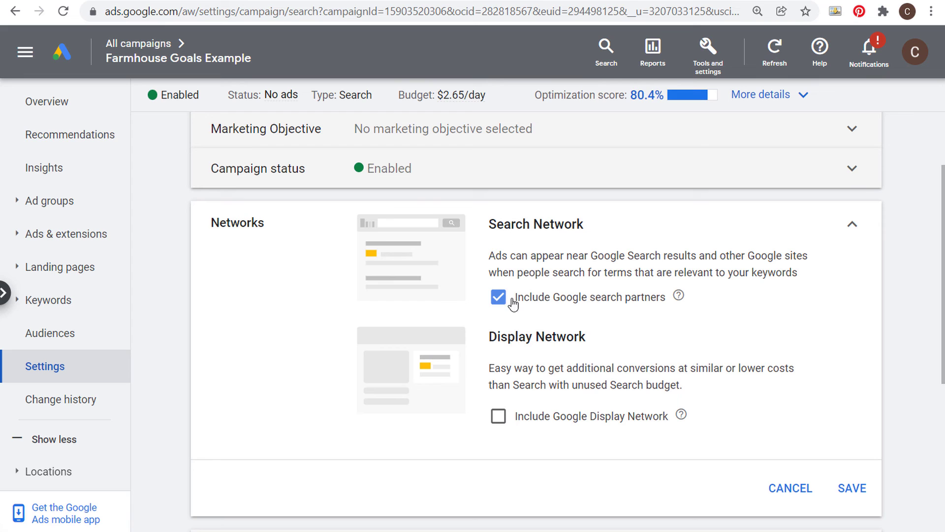
pyautogui.click(853, 488)
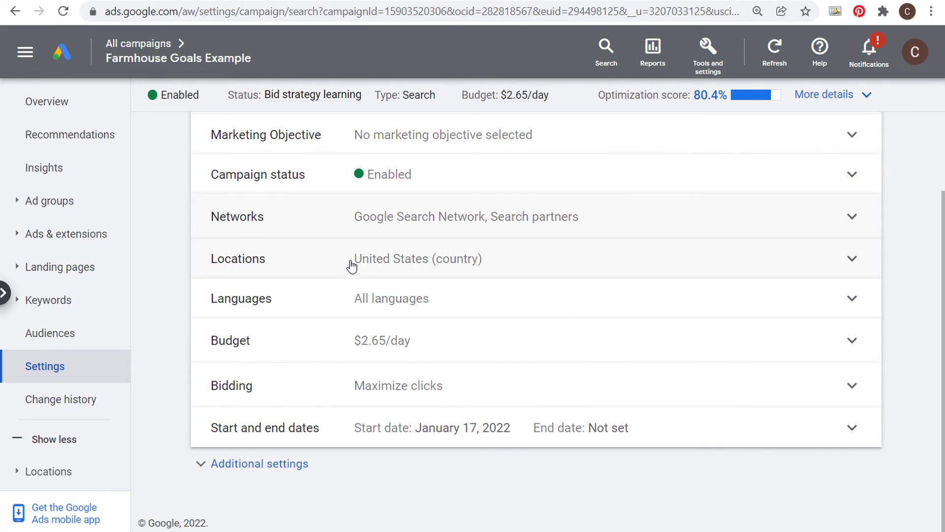
# - Save United States as the campaign's target location, and set the campaign's language to English
pyautogui.click(544, 259)
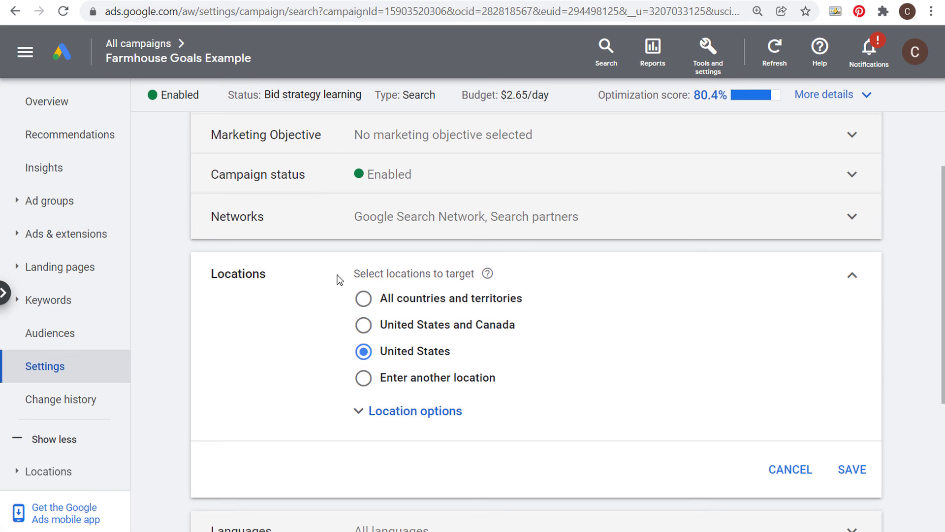
pyautogui.click(864, 475)
pyautogui.click(468, 301)
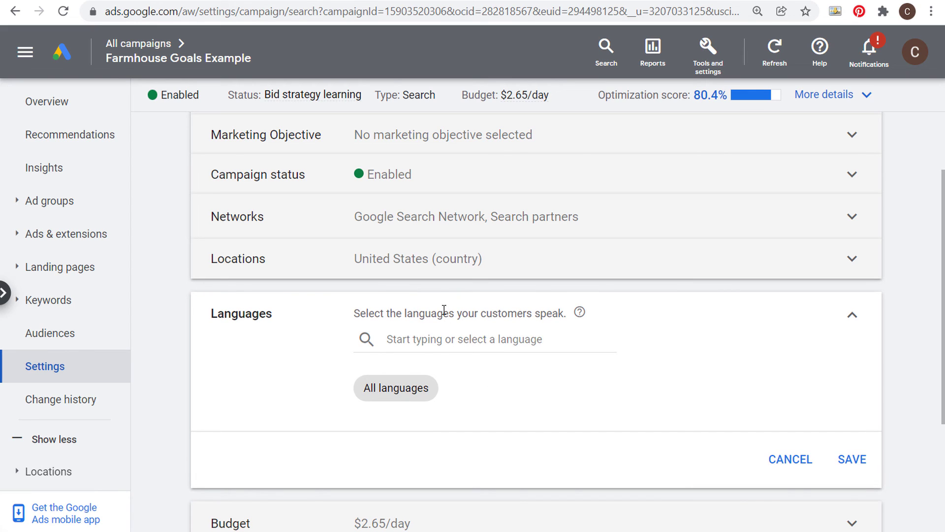
pyautogui.click(487, 339)
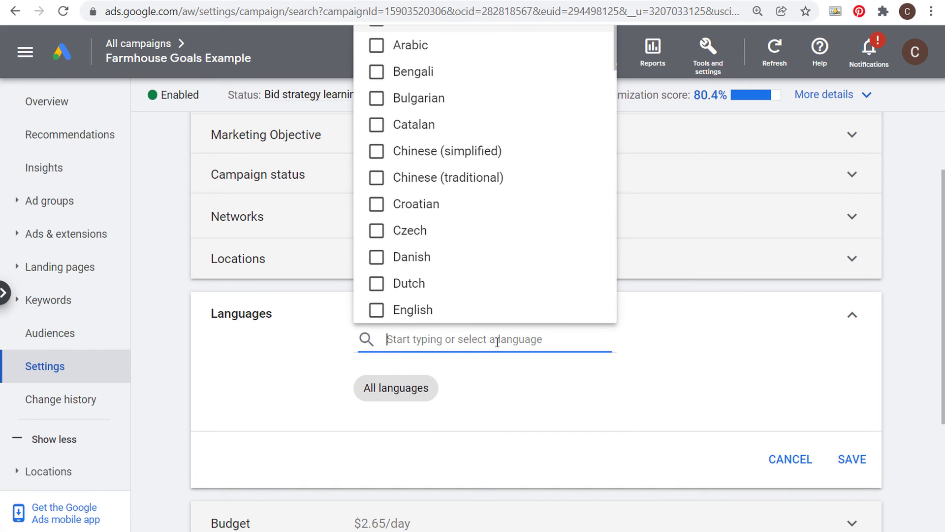
pyautogui.click(429, 311)
pyautogui.click(849, 458)
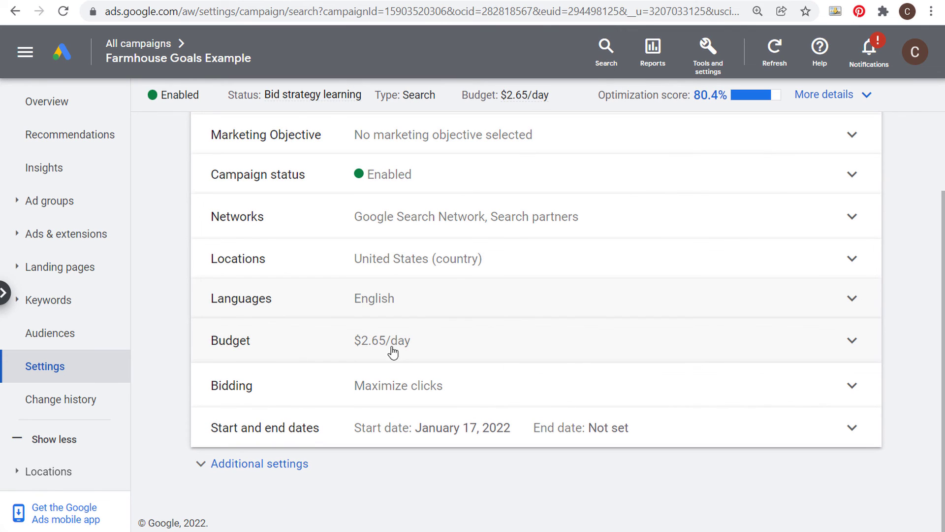
# - Enable a maximum cost per click bid limit of $1.00 in the campaign's bidding settings
pyautogui.click(571, 385)
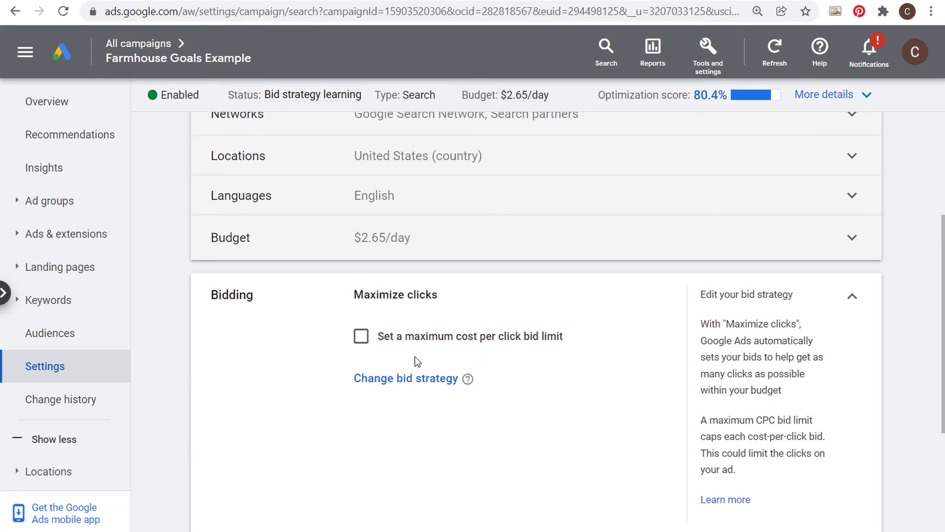
pyautogui.click(360, 333)
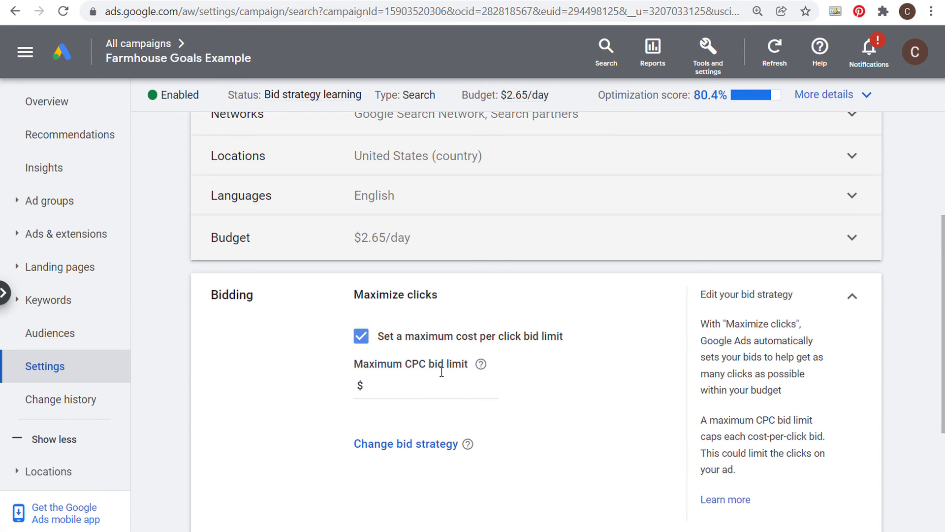
pyautogui.click(422, 387)
pyautogui.write('1.00')
# - Change the bid strategy to focus on conversions with a target CPA of $2.90, and save it
pyautogui.click(395, 445)
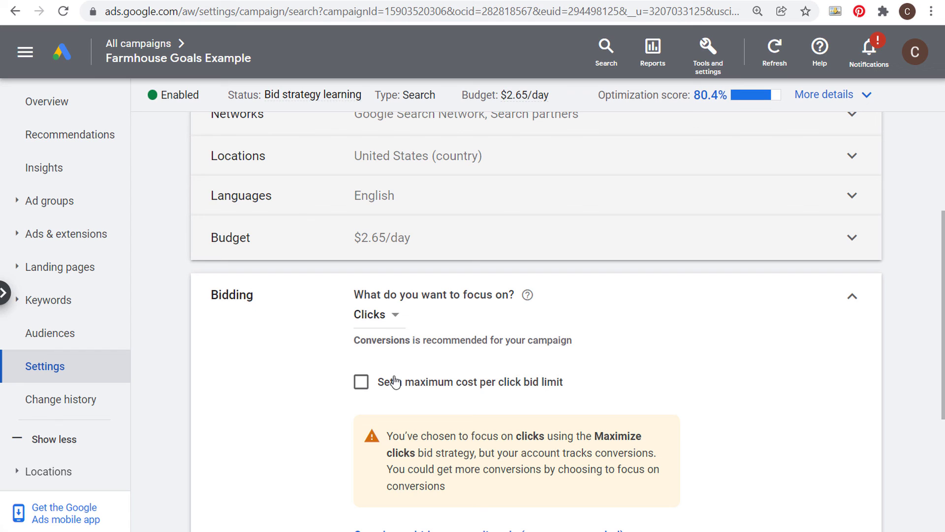
pyautogui.click(385, 317)
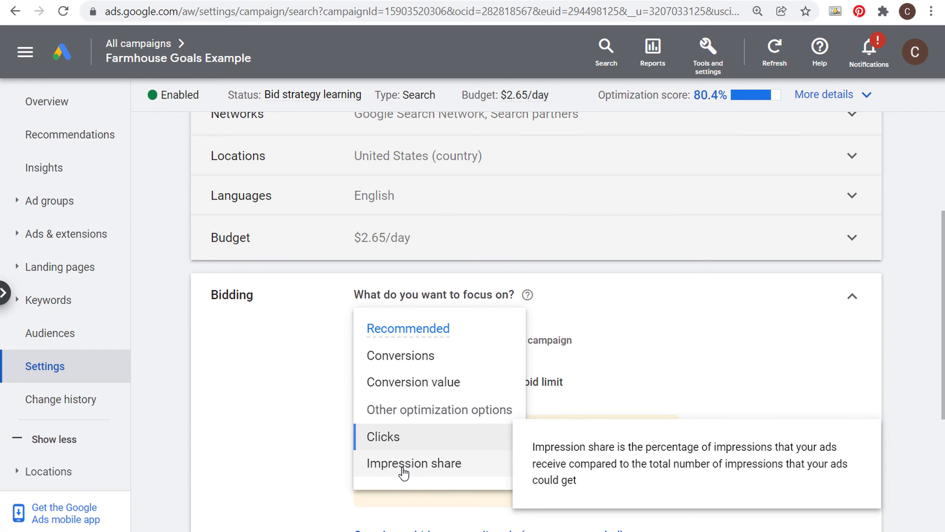
pyautogui.click(704, 347)
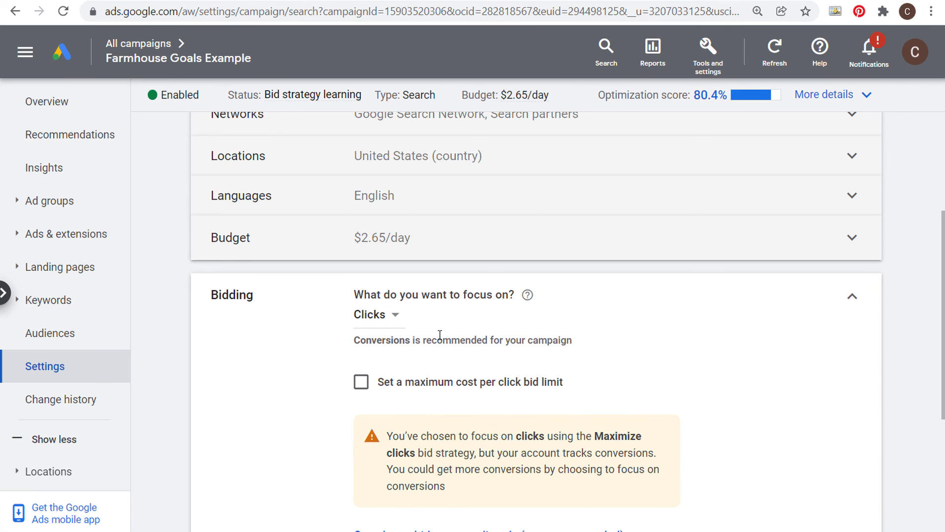
pyautogui.click(372, 318)
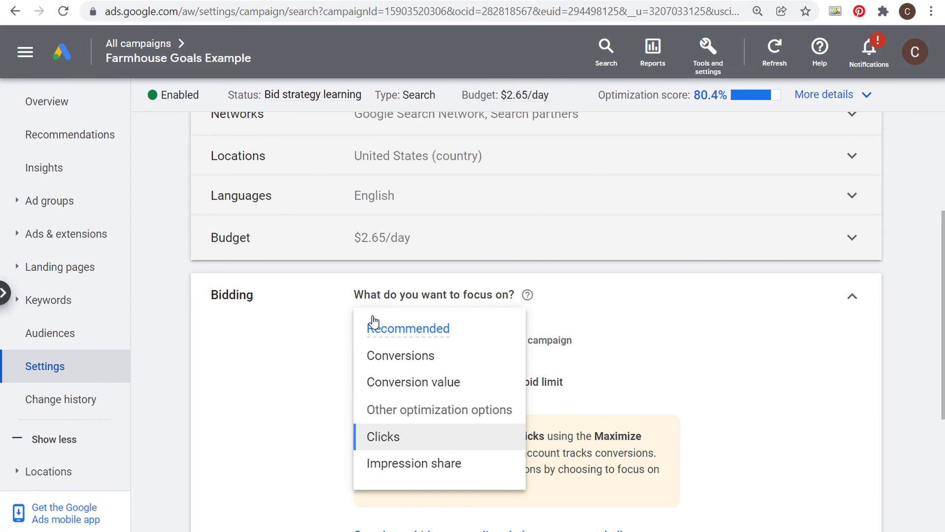
pyautogui.click(389, 354)
pyautogui.scroll(-2, 690, 367)
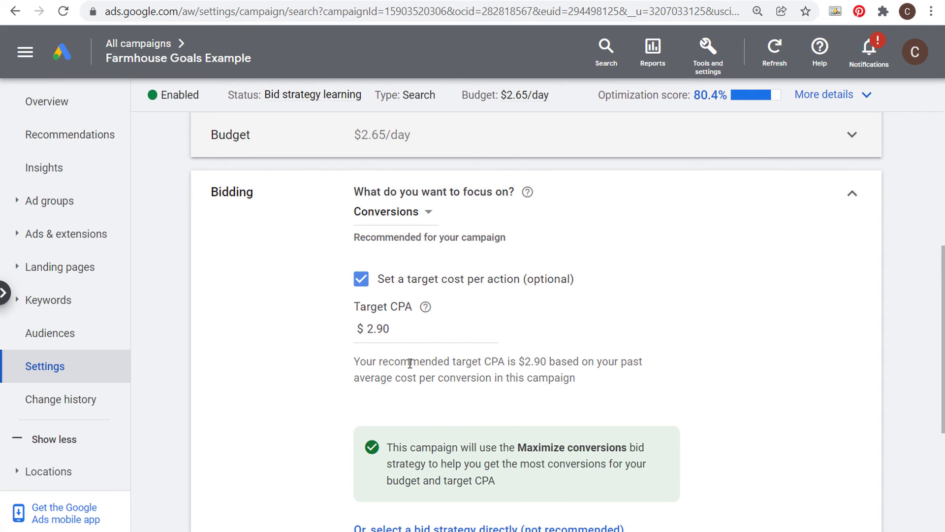
pyautogui.moveTo(410, 364); pyautogui.dragTo(581, 377)
pyautogui.click(581, 377)
pyautogui.scroll(-2, 717, 277)
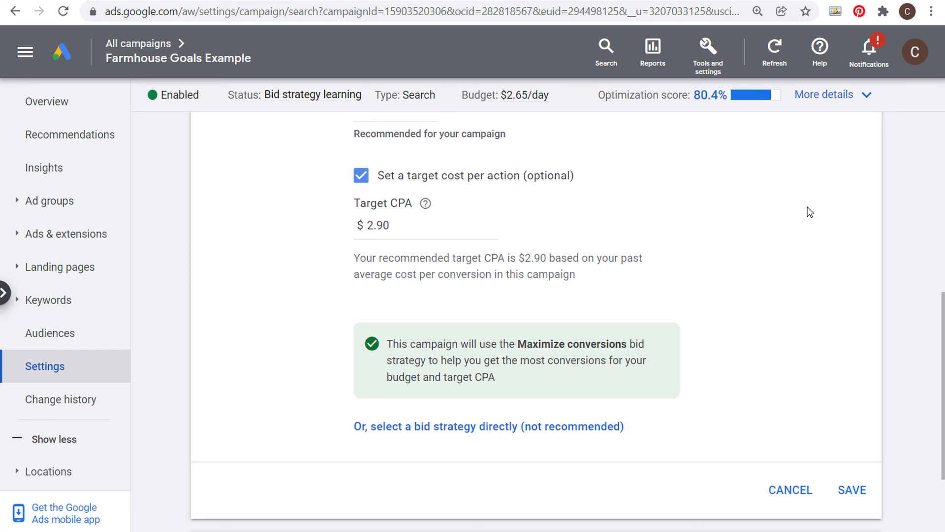
pyautogui.click(868, 505)
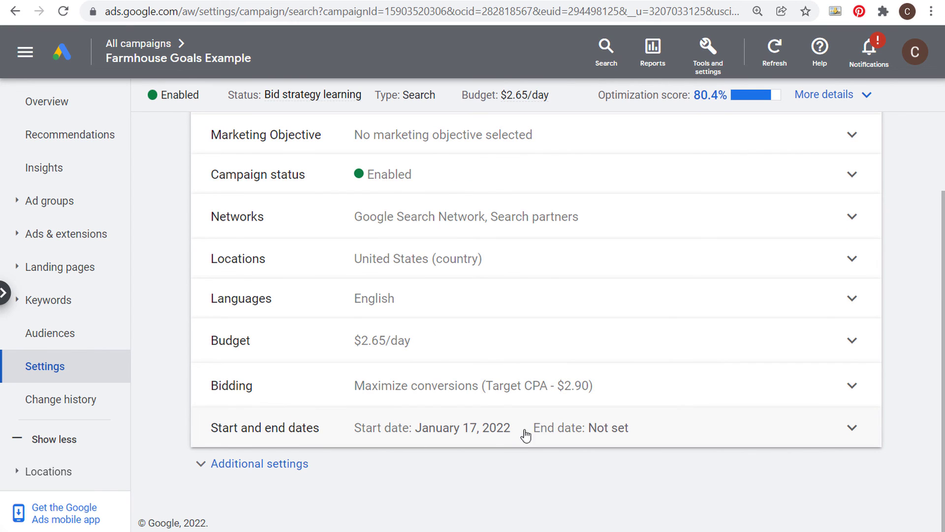
# - Reopen Farmhouse Goals Example from the campaign list, check its ads, and open the keywords of its Farmhouse Duvet Covers ad group
pyautogui.click(143, 44)
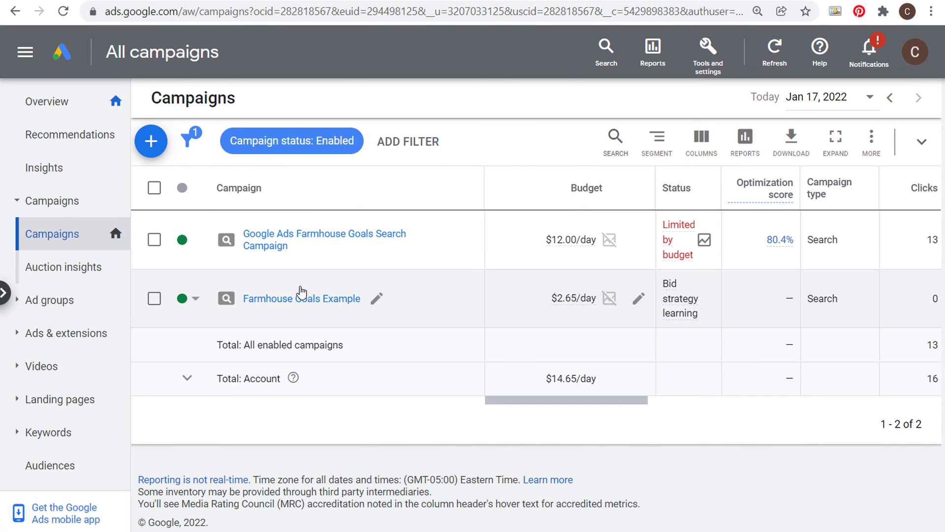
pyautogui.click(282, 301)
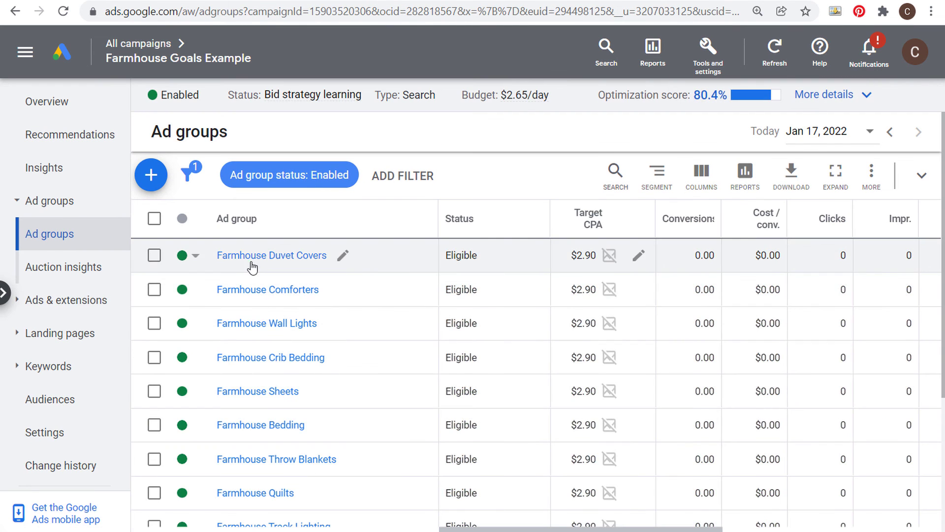
pyautogui.click(39, 299)
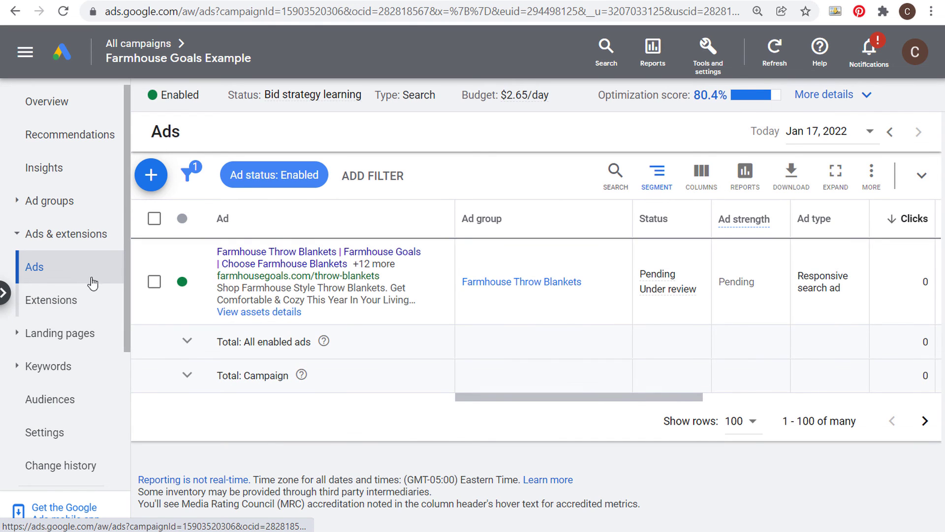
pyautogui.click(77, 206)
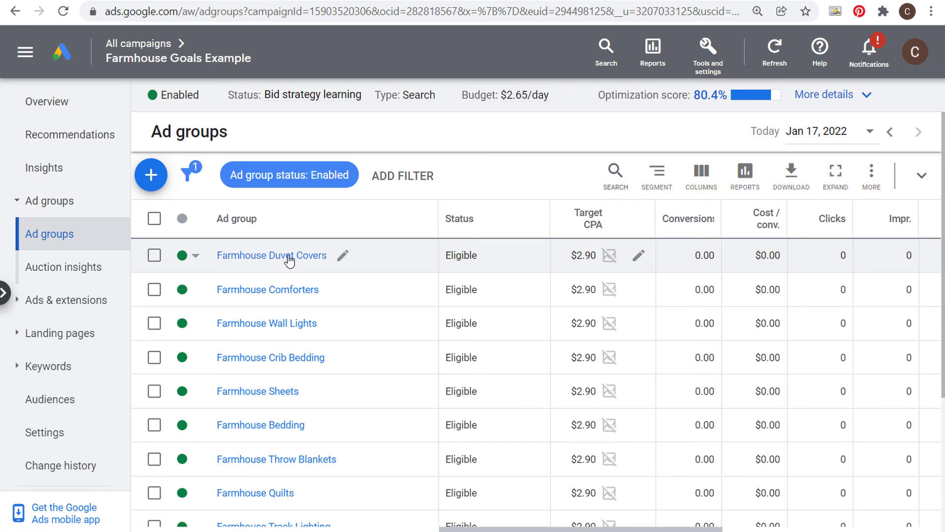
pyautogui.click(287, 256)
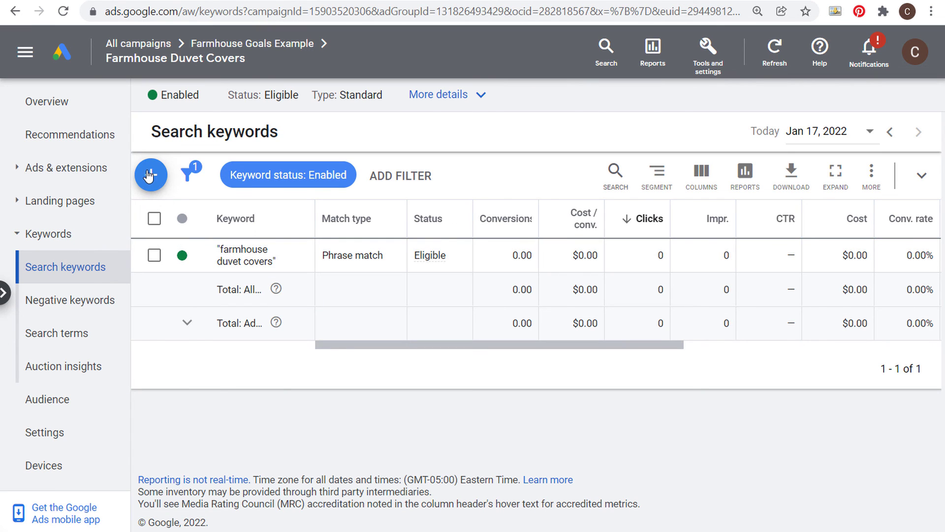
# - Draft keywords from the suggested ideas: farmhouse duvet, modern farmhouse duvet cover, farmhouse duvet cover king and farmhouse style duvet cover
pyautogui.click(151, 175)
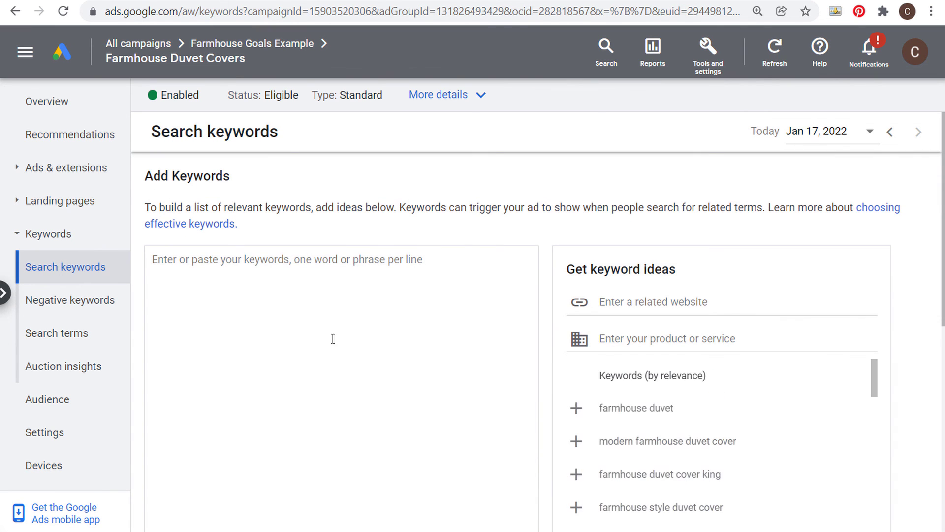
pyautogui.click(576, 408)
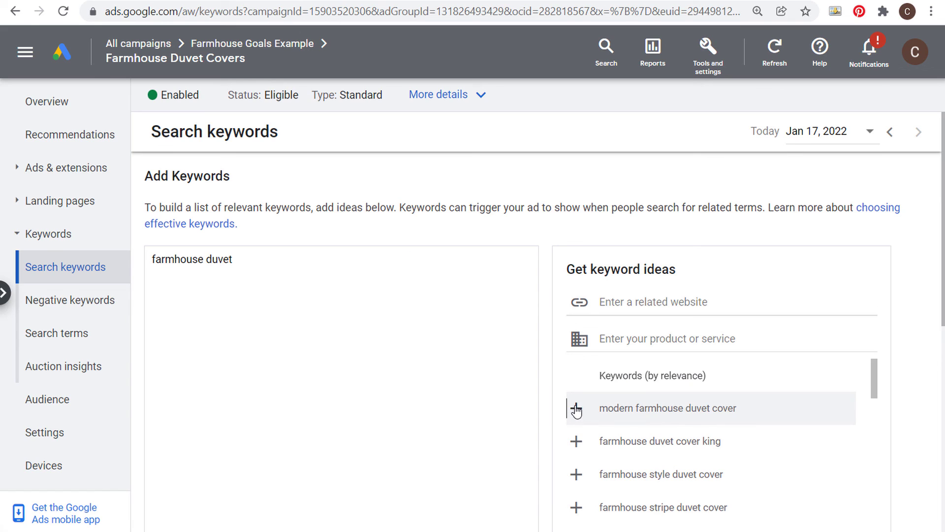
pyautogui.click(575, 408)
pyautogui.click(574, 409)
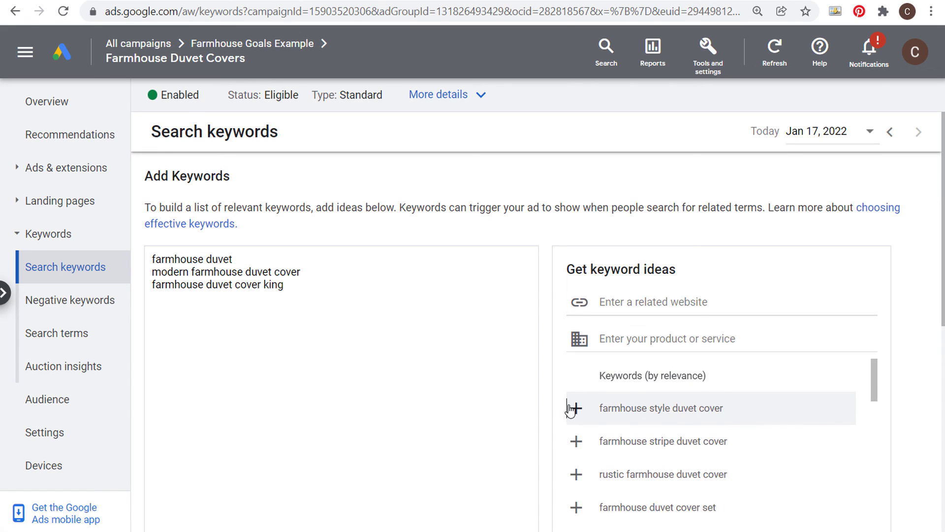
pyautogui.click(575, 409)
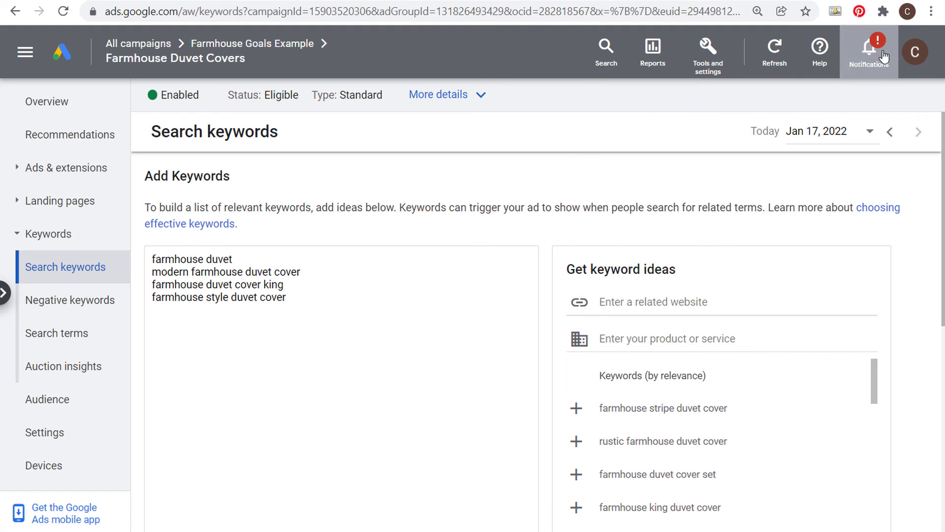
# - Read the new search trend notification and dismiss it
pyautogui.click(869, 49)
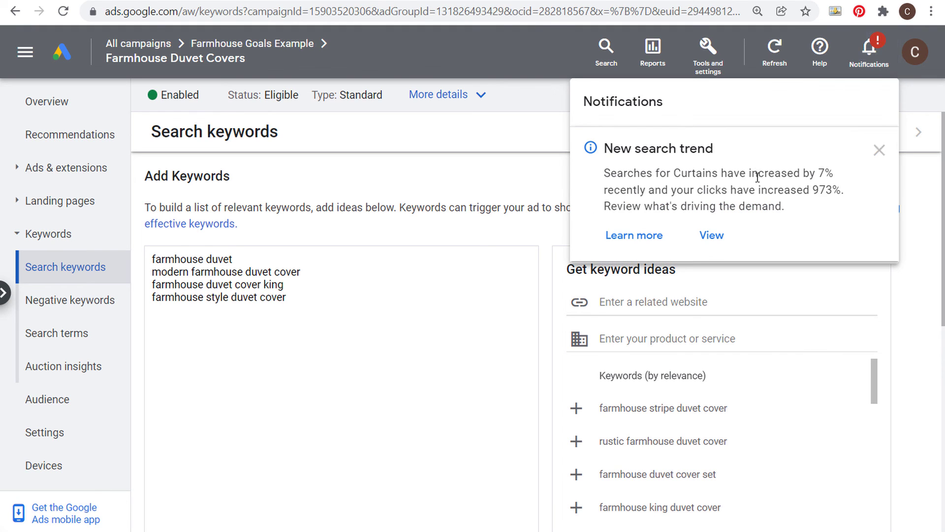
pyautogui.click(880, 152)
pyautogui.click(504, 165)
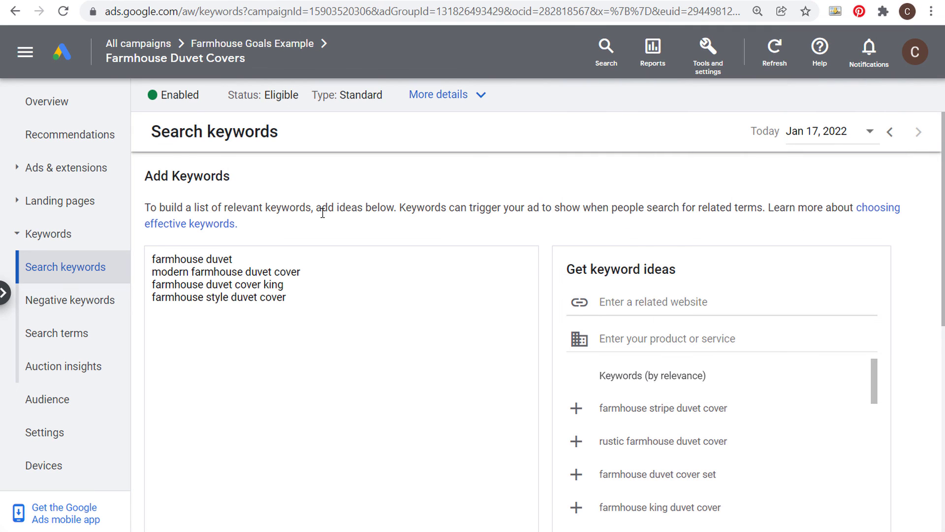
# - Review the drafted duvet keywords line by line, and cancel adding them to the ad group
pyautogui.moveTo(243, 255); pyautogui.dragTo(144, 249)
pyautogui.click(298, 260)
pyautogui.moveTo(325, 270); pyautogui.dragTo(196, 271)
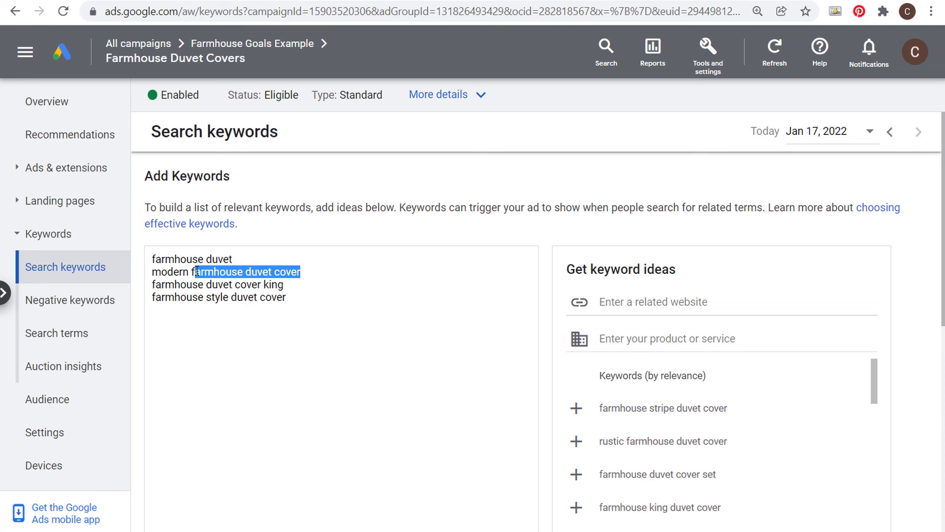
pyautogui.click(259, 272)
pyautogui.moveTo(313, 273); pyautogui.dragTo(140, 274)
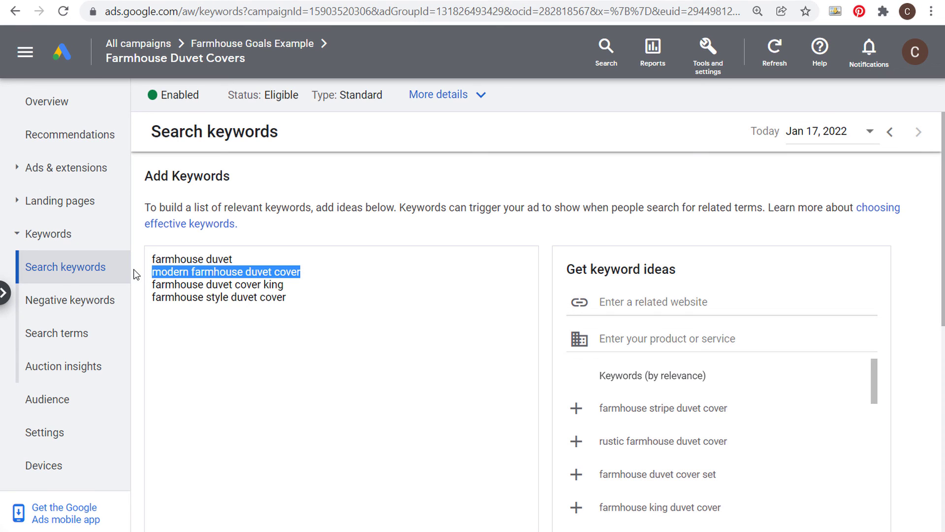
pyautogui.click(218, 285)
pyautogui.tripleClick(290, 288)
pyautogui.click(370, 292)
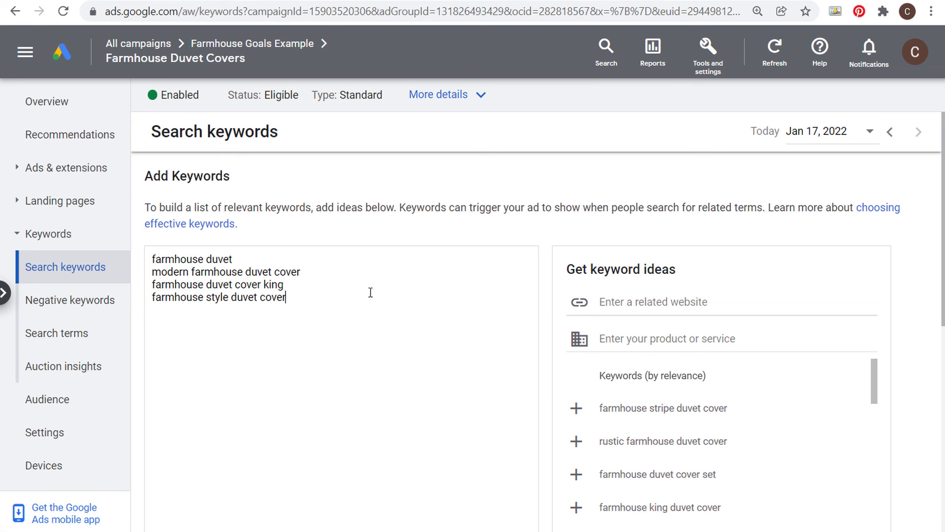
pyautogui.scroll(-6, 422, 267)
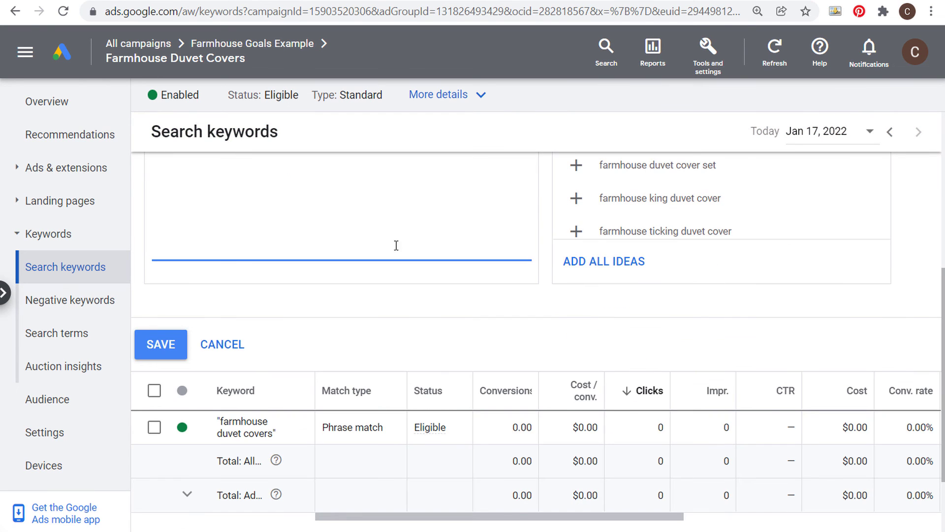
pyautogui.click(226, 344)
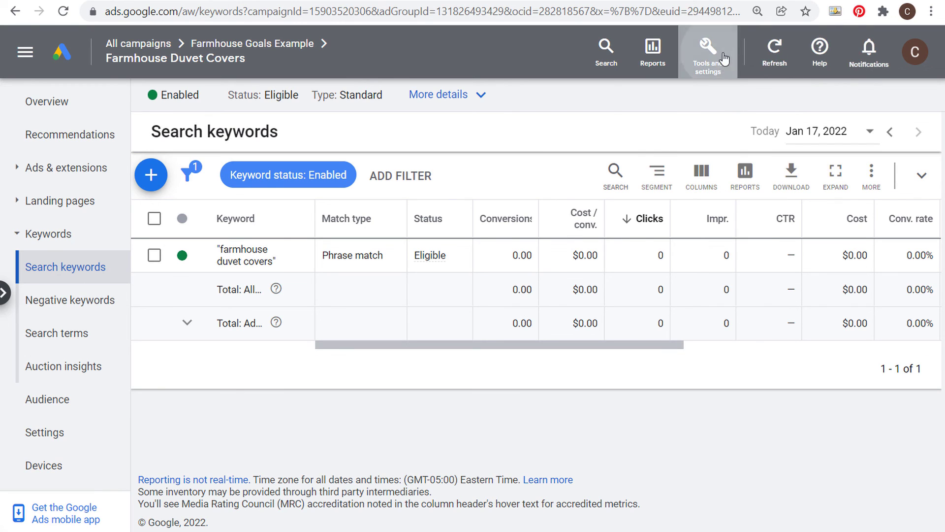
# - Check which planning tools the account offers, and return to the duvet covers keywords
pyautogui.click(708, 49)
pyautogui.click(705, 301)
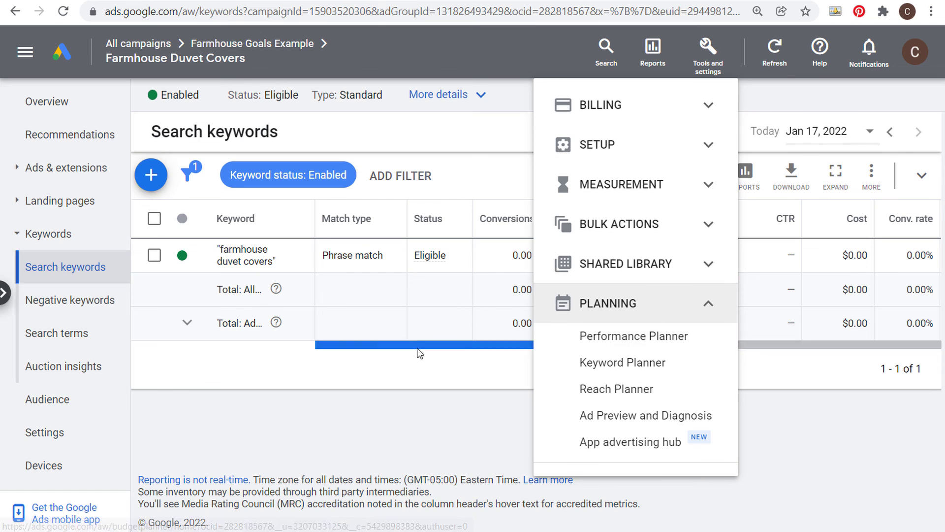
pyautogui.click(431, 330)
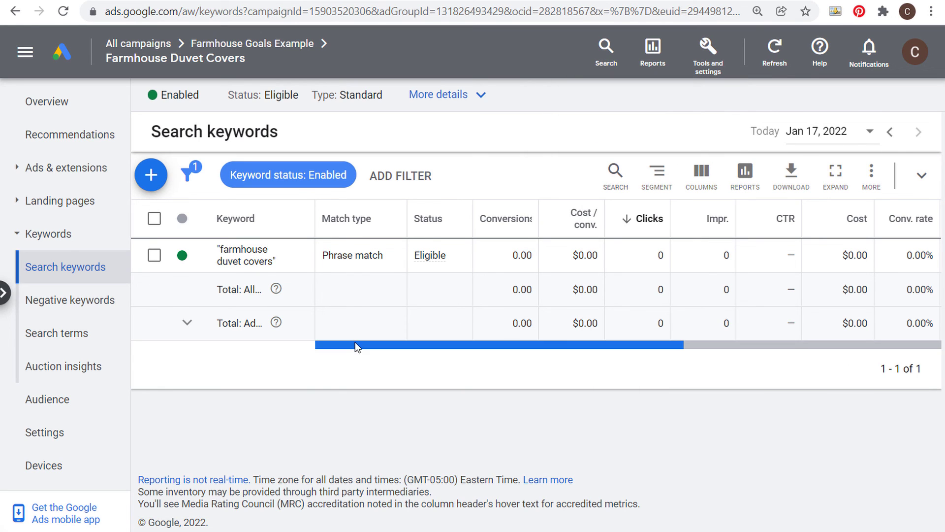